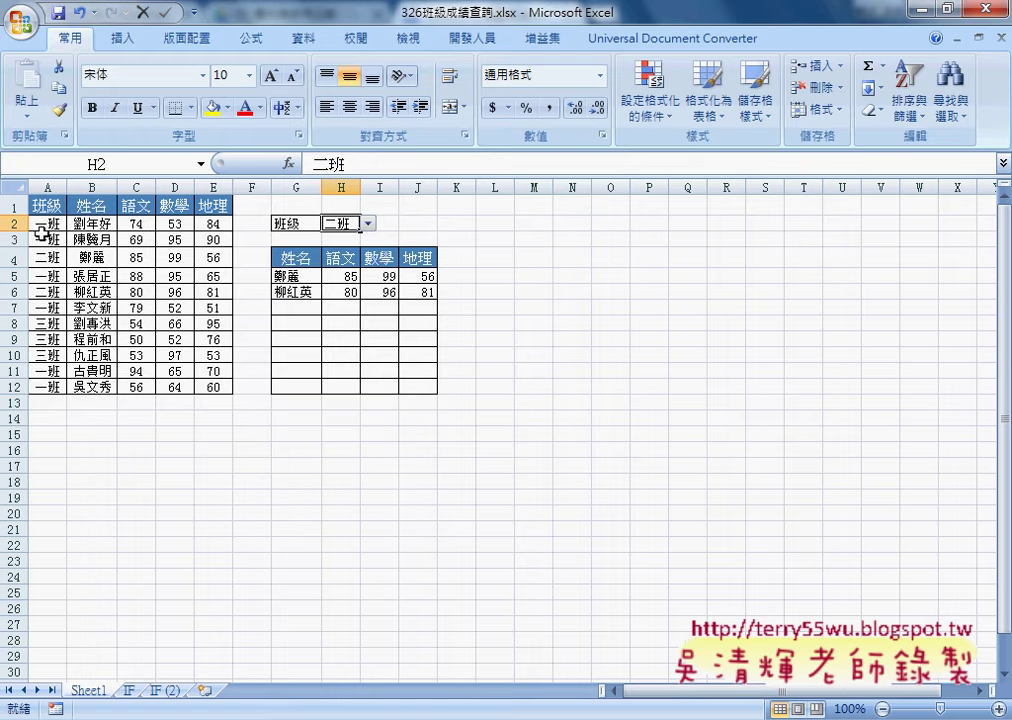
- Select the score data A2:E12, then pick 一班 from H2's class dropdown
drag(40, 224, 203, 384)
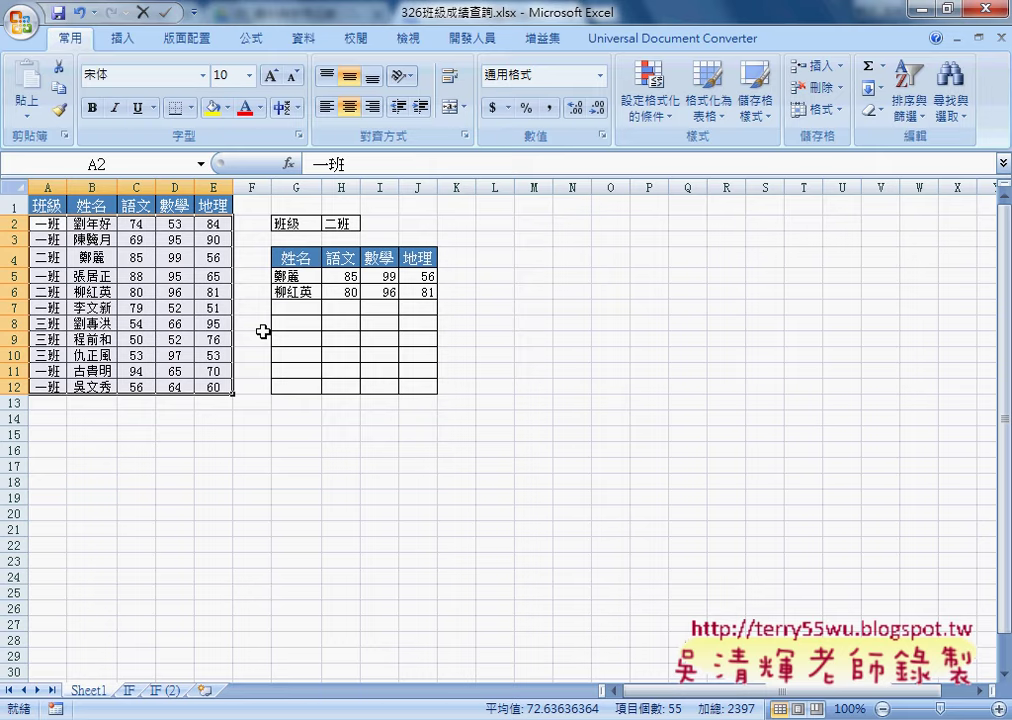
drag(256, 172, 262, 430)
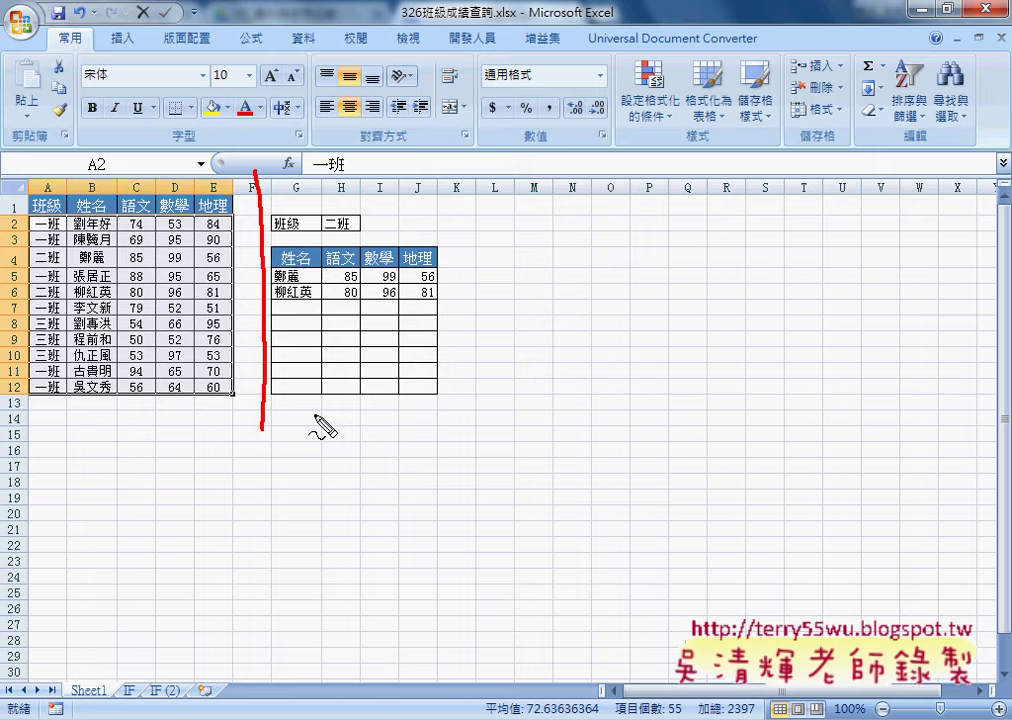
key(Escape)
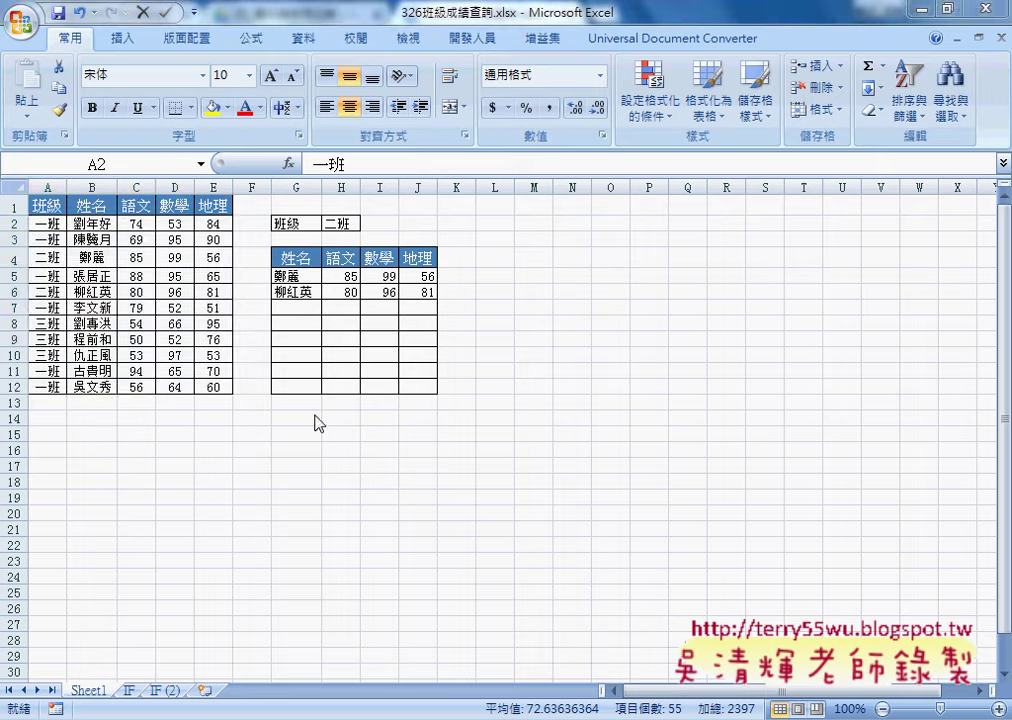
click(338, 225)
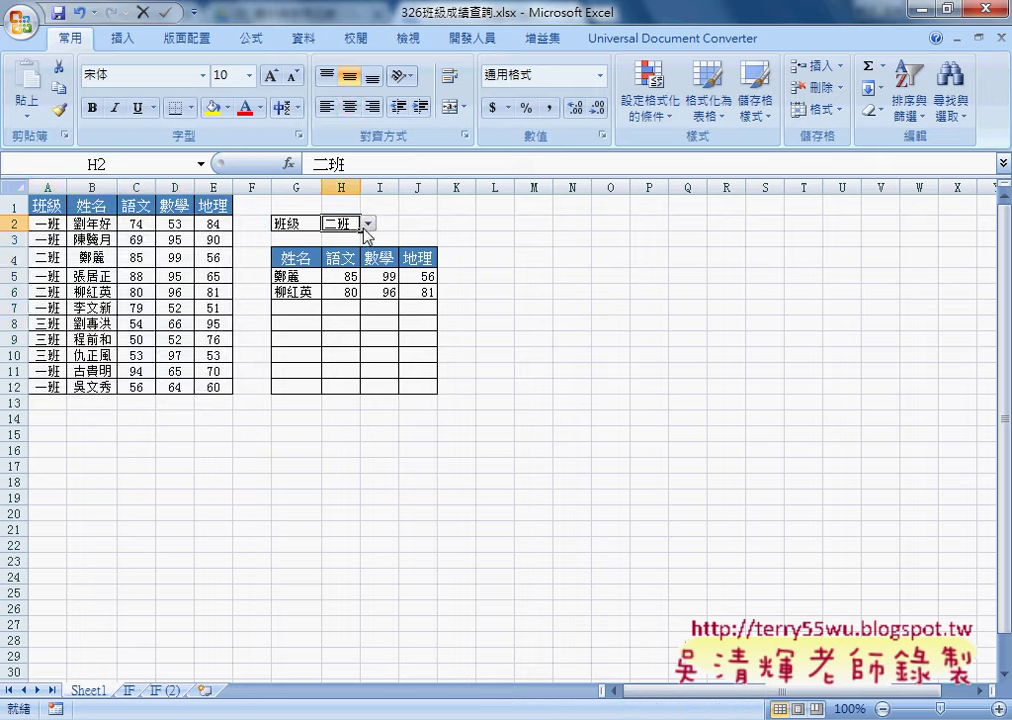
click(368, 224)
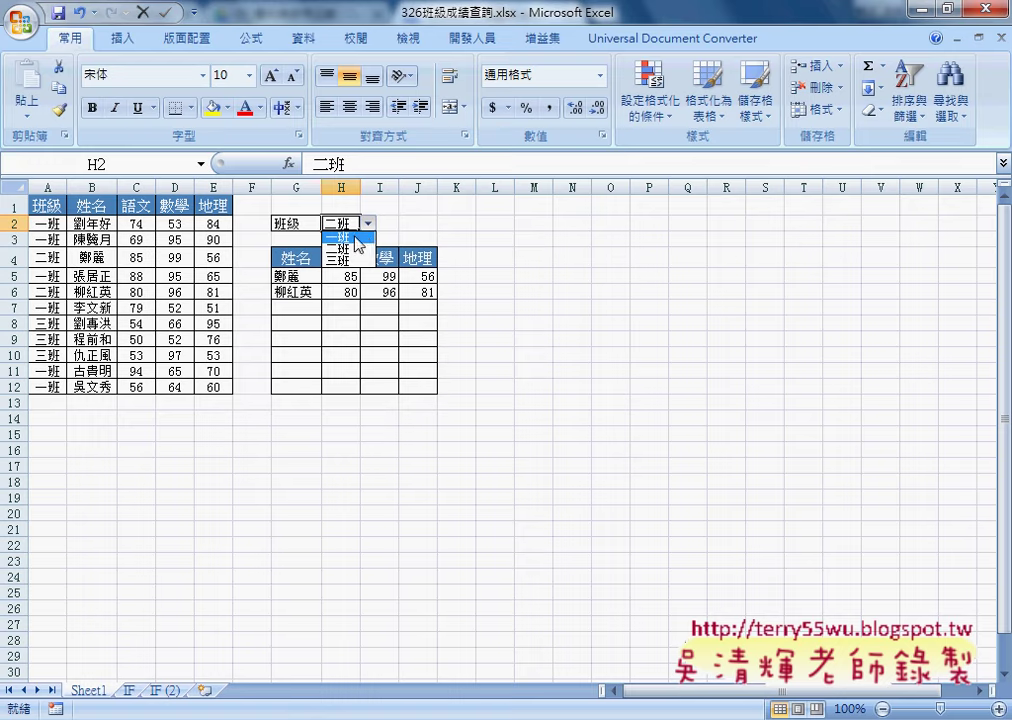
click(362, 240)
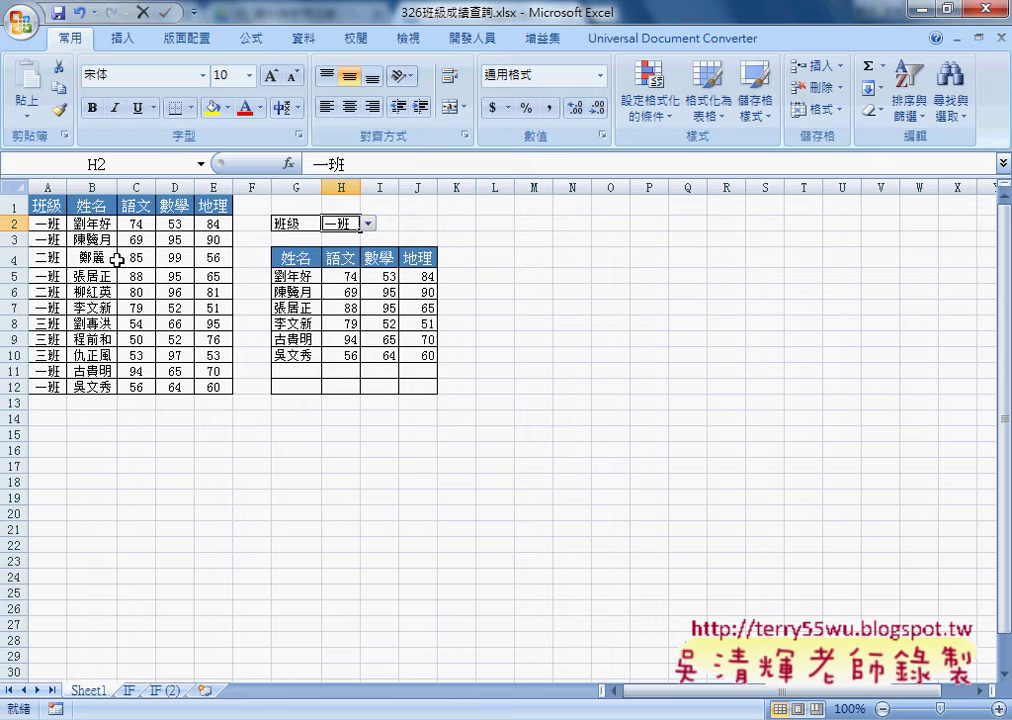
click(45, 224)
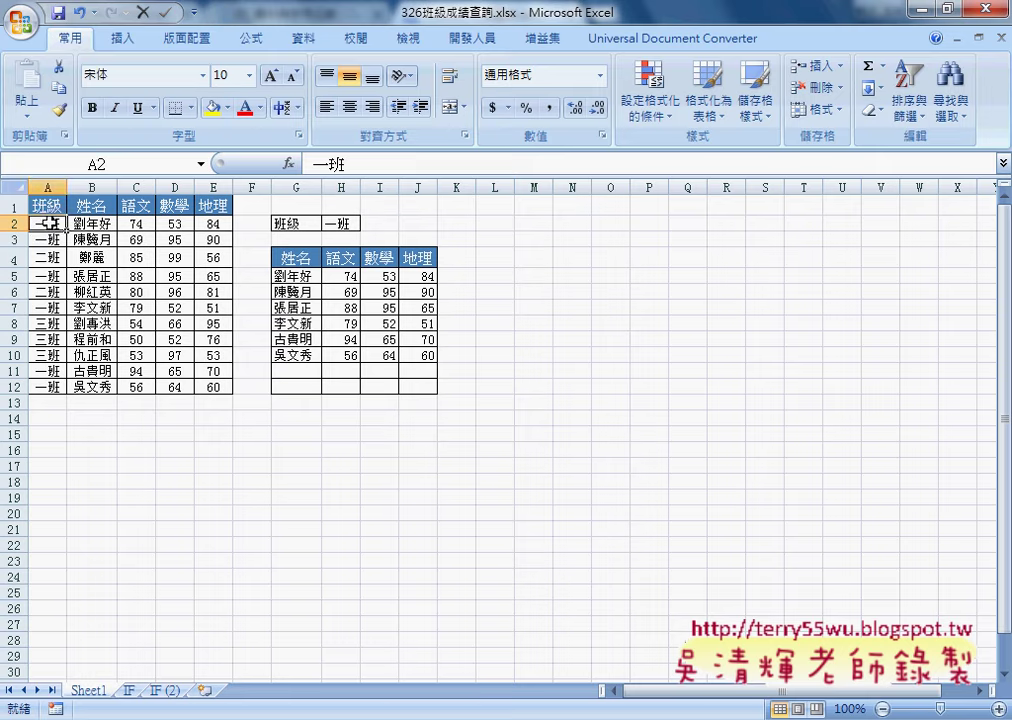
click(48, 187)
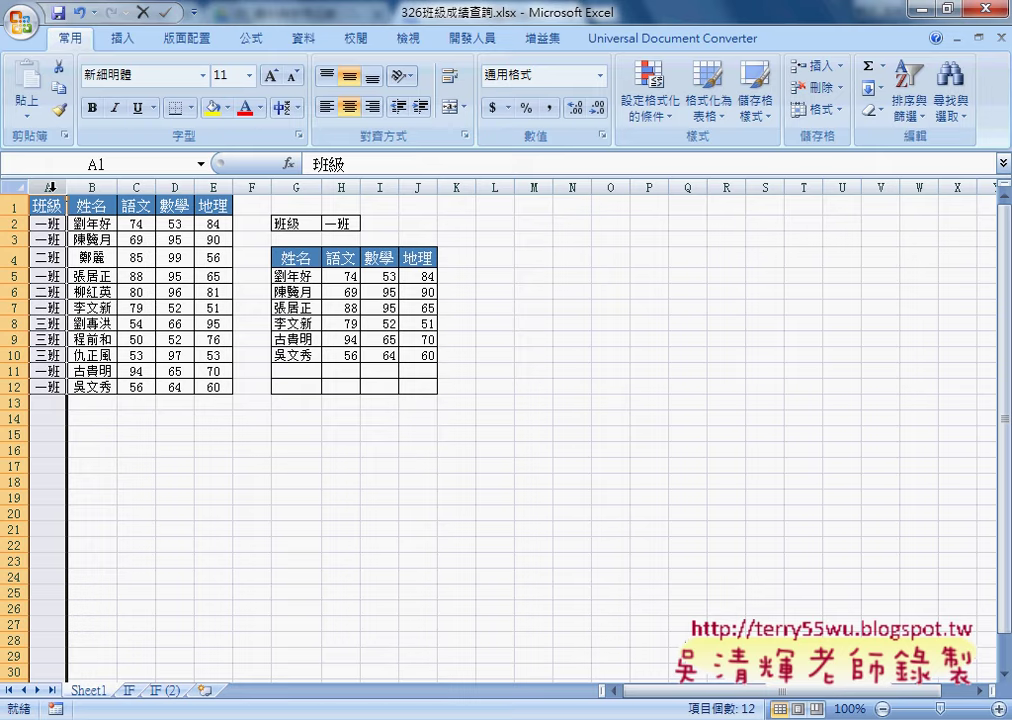
drag(296, 278, 426, 358)
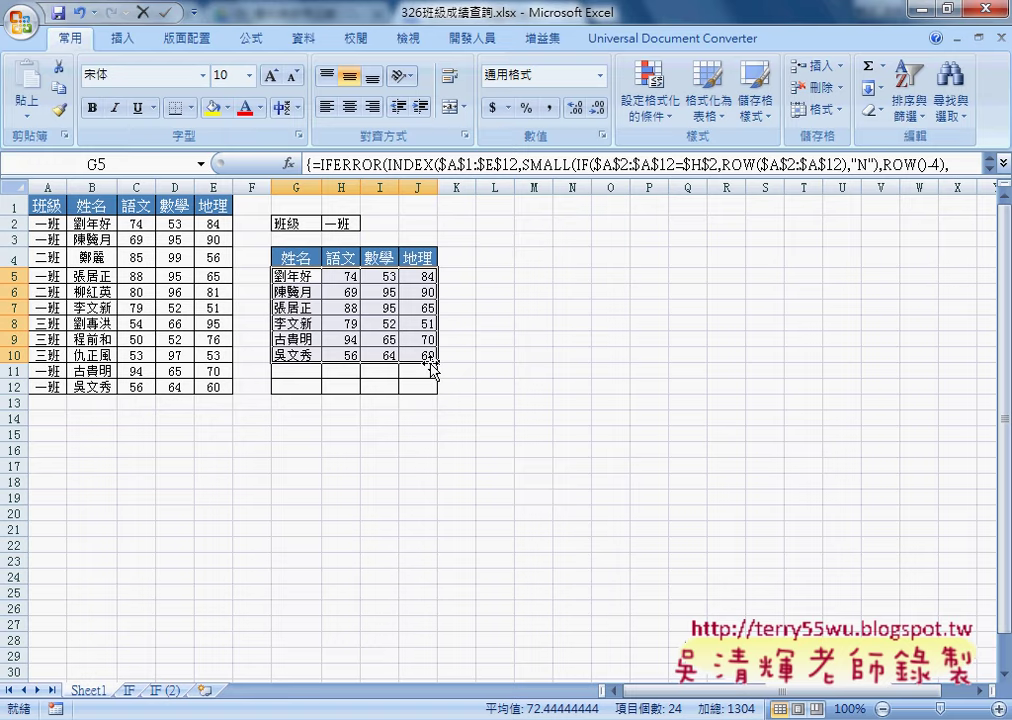
click(341, 223)
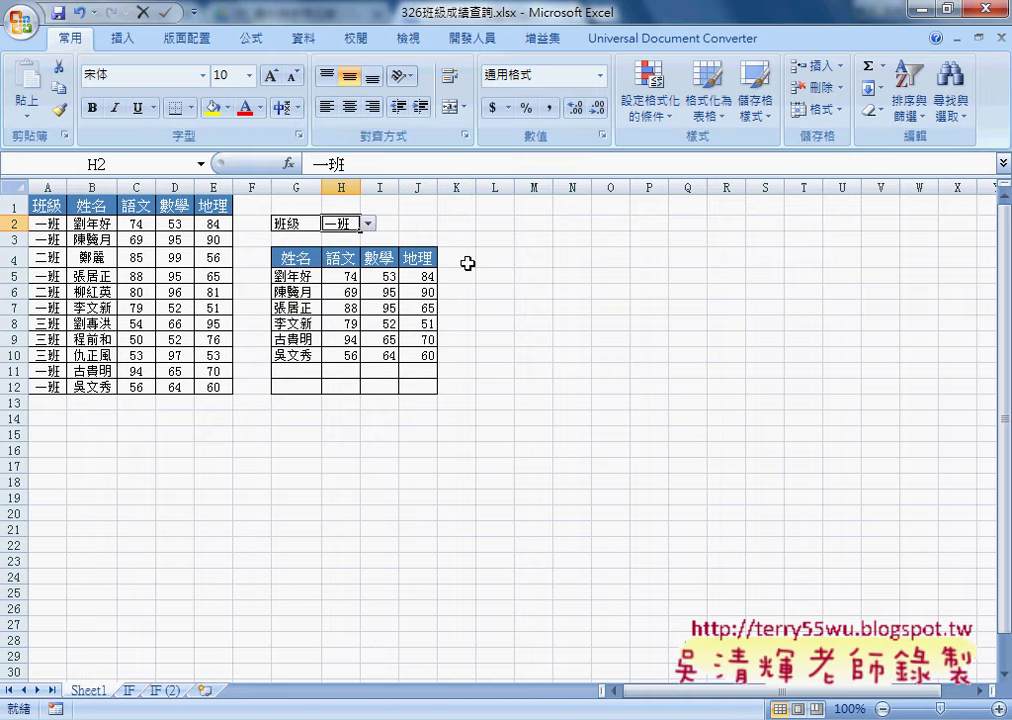
click(369, 225)
click(370, 226)
- Check that H2's data validation list source is 一班,二班,三班, and close it unchanged
click(315, 48)
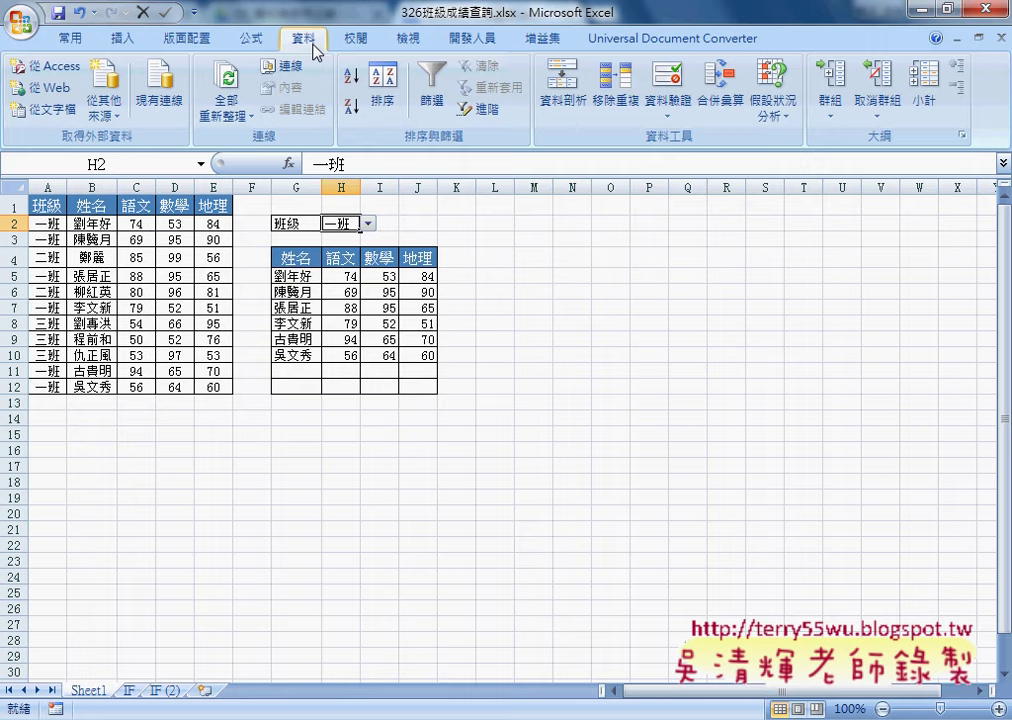
click(665, 88)
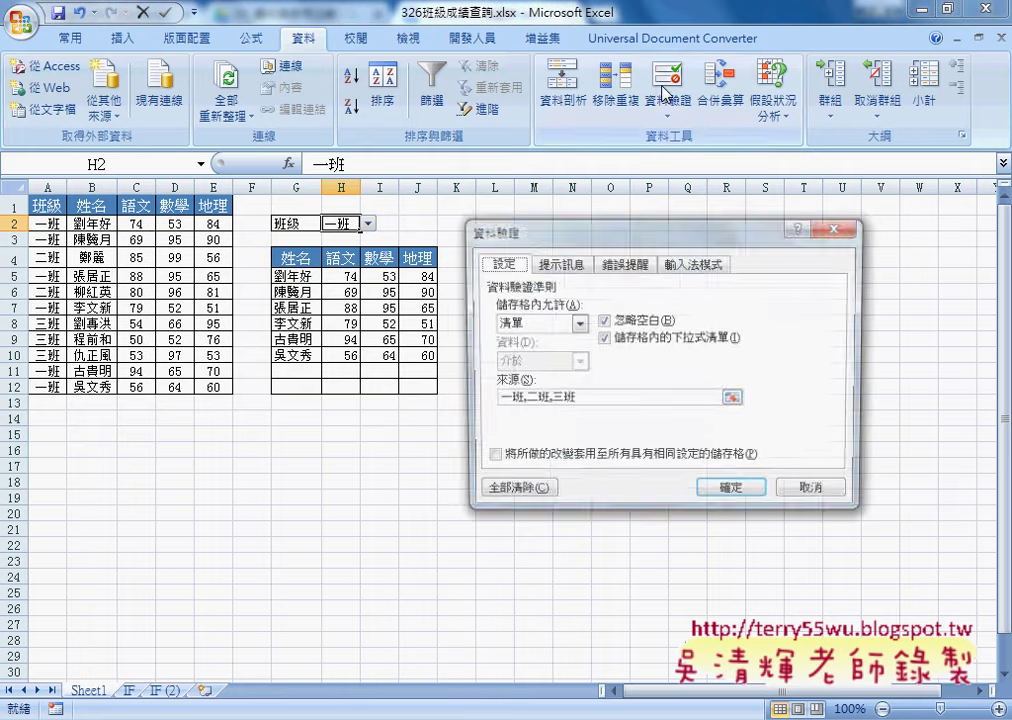
drag(592, 399, 491, 388)
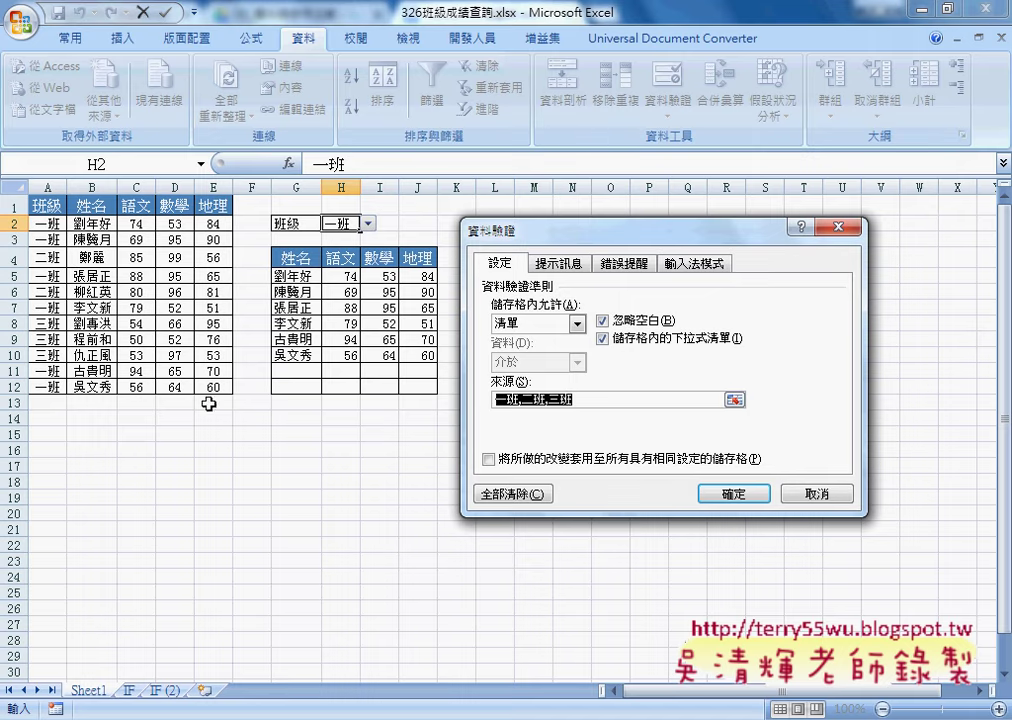
click(810, 494)
- Copy the class column A1:A12 and paste it at L1
drag(47, 205, 50, 387)
right_click(49, 334)
click(289, 302)
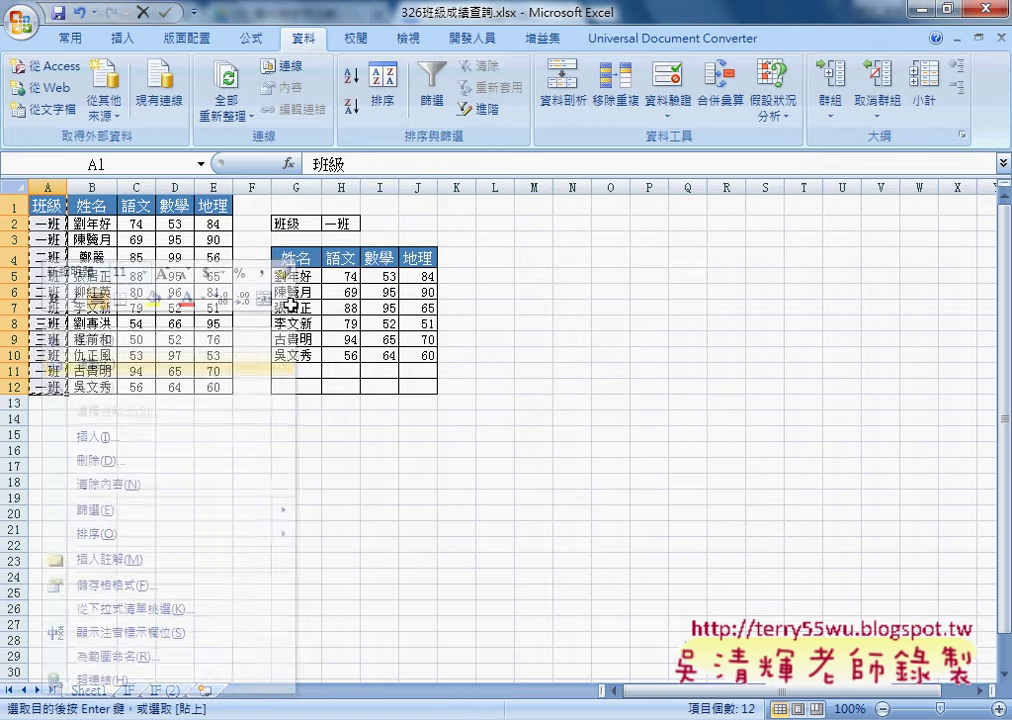
click(497, 204)
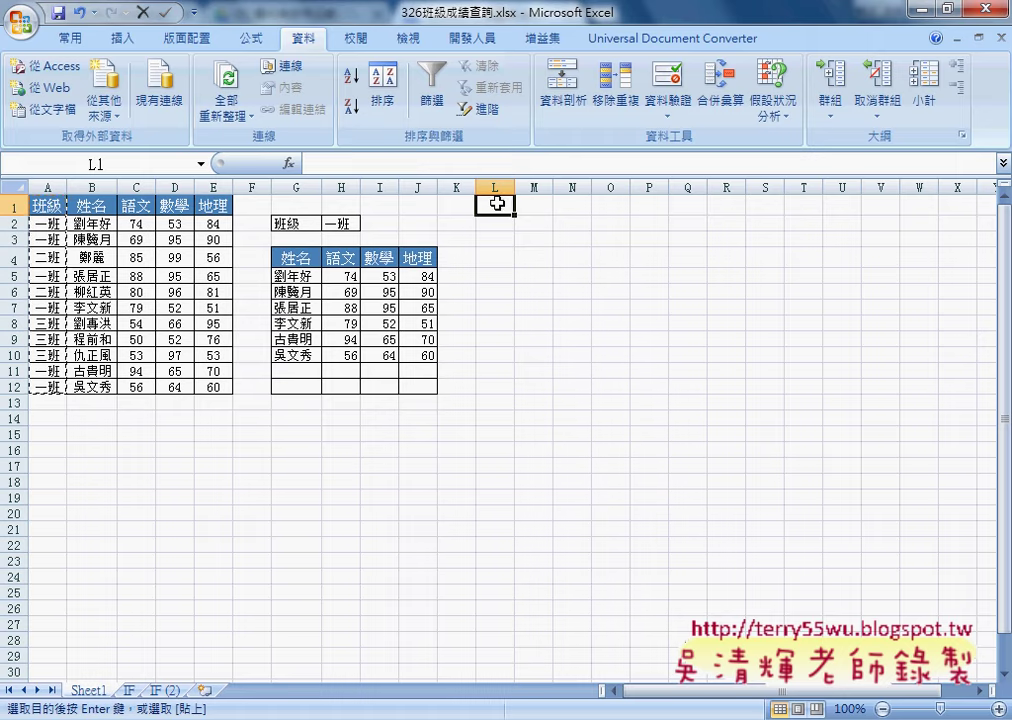
right_click(497, 204)
click(521, 140)
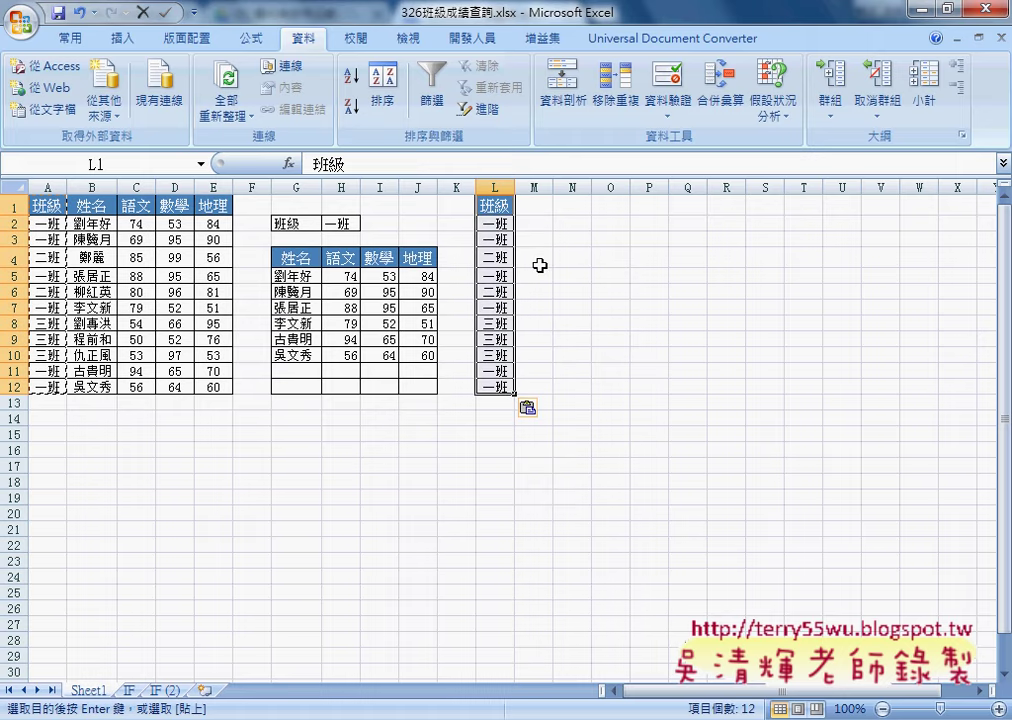
- Remove duplicates in column L, leaving 班級 over 一班, 二班, 三班
click(622, 101)
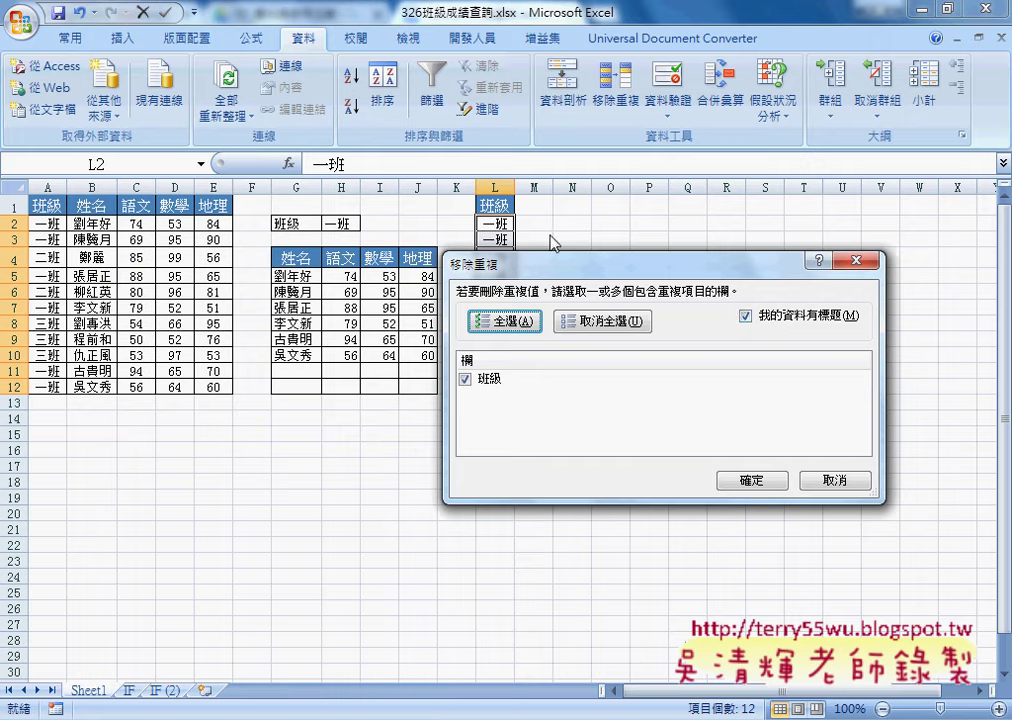
click(782, 482)
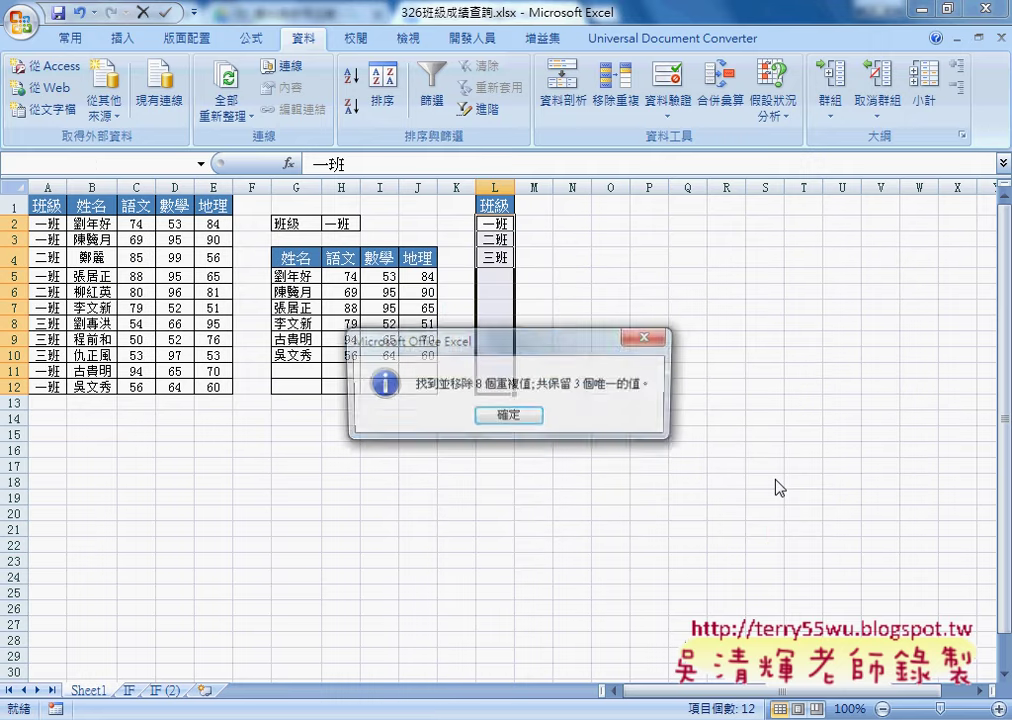
click(508, 417)
drag(490, 205, 497, 266)
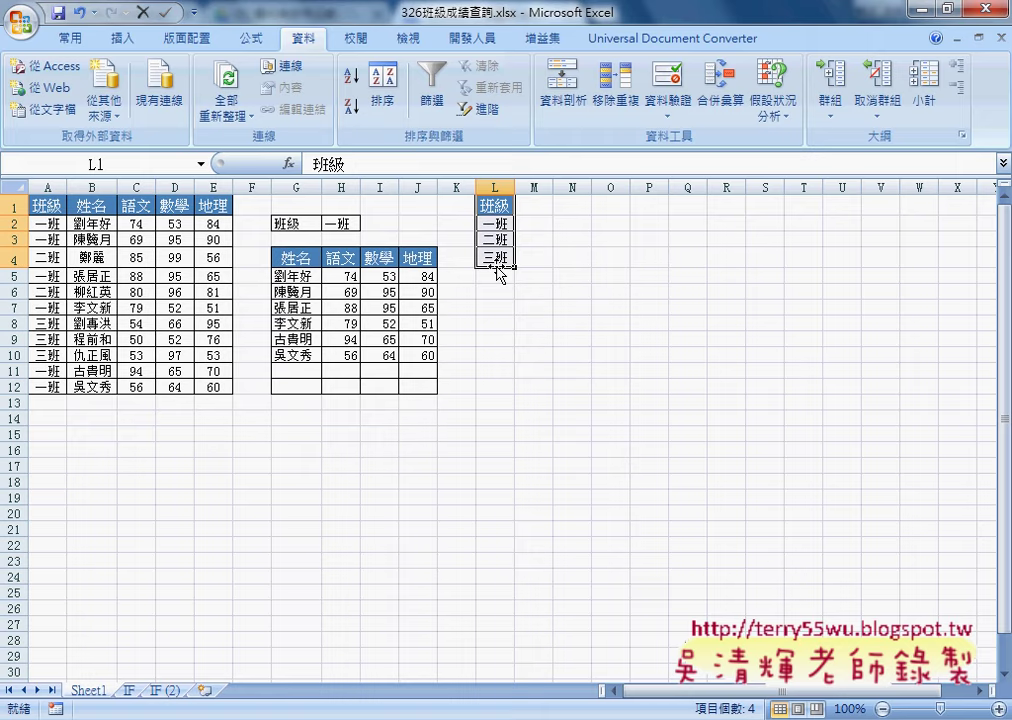
drag(44, 207, 38, 386)
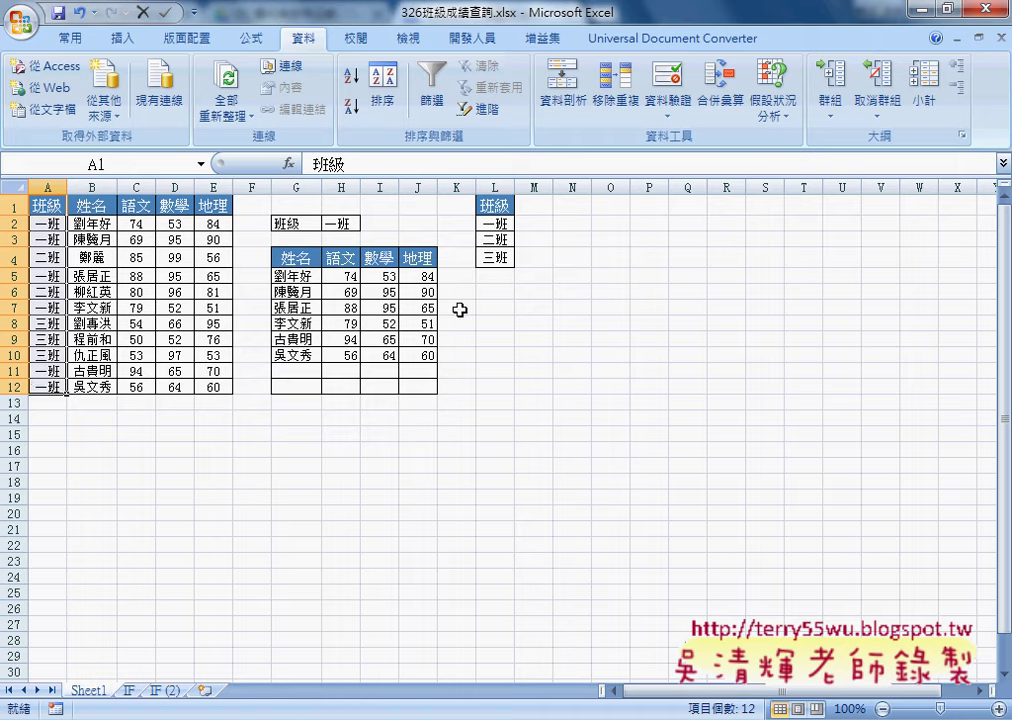
drag(497, 222, 500, 259)
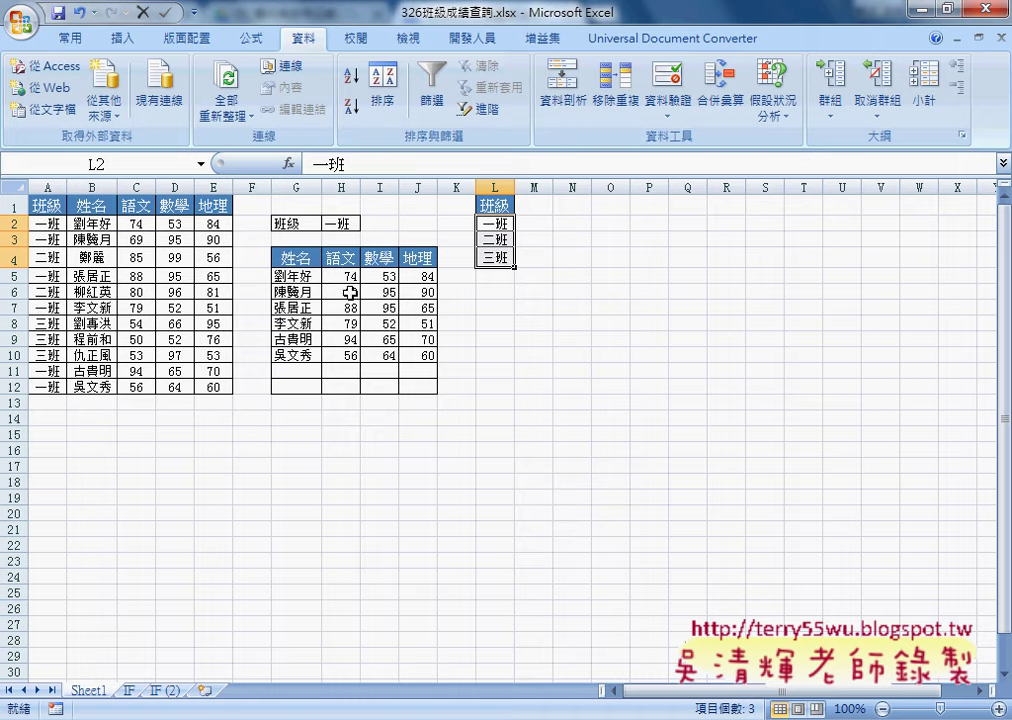
click(337, 223)
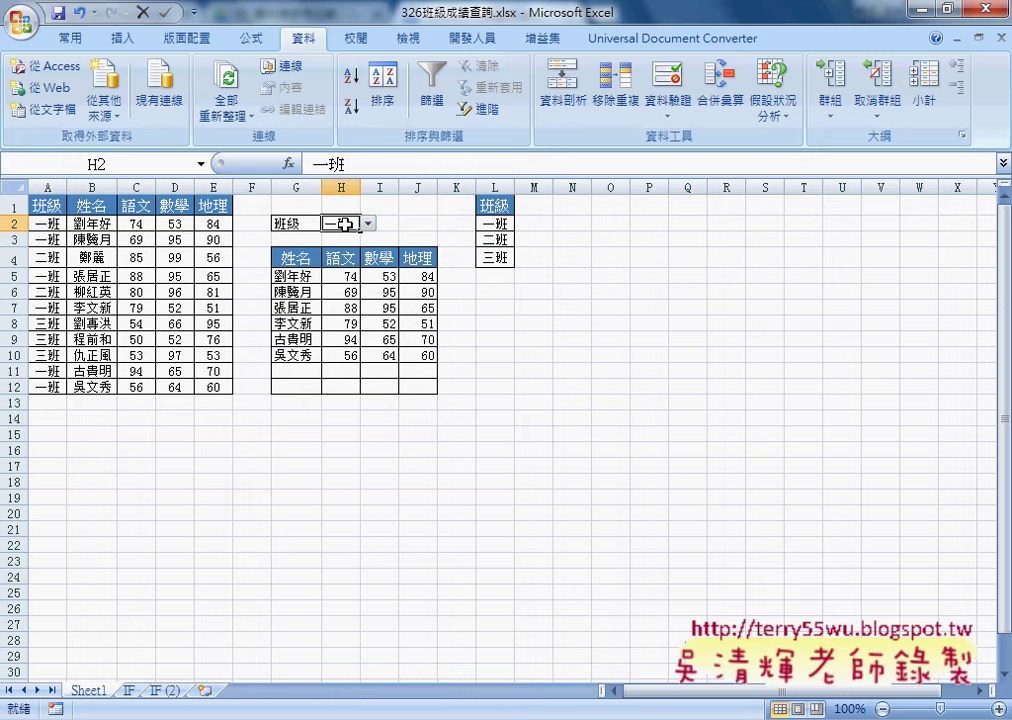
- Change H2's validation list source to =$L$2:$L$4 and test the dropdown
click(667, 100)
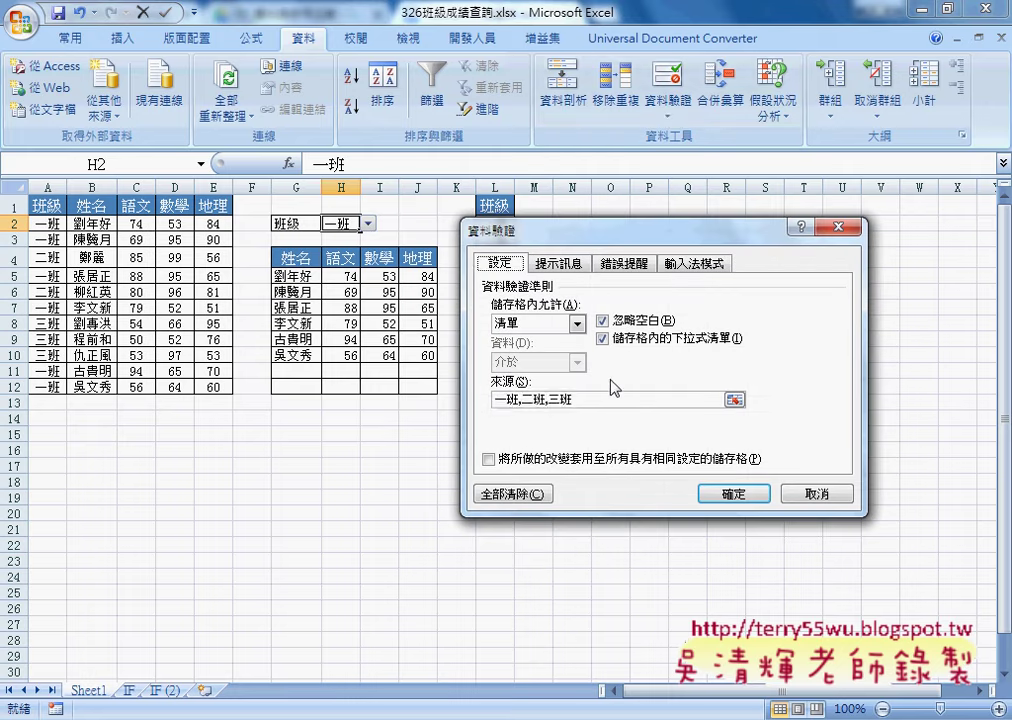
drag(585, 400, 490, 400)
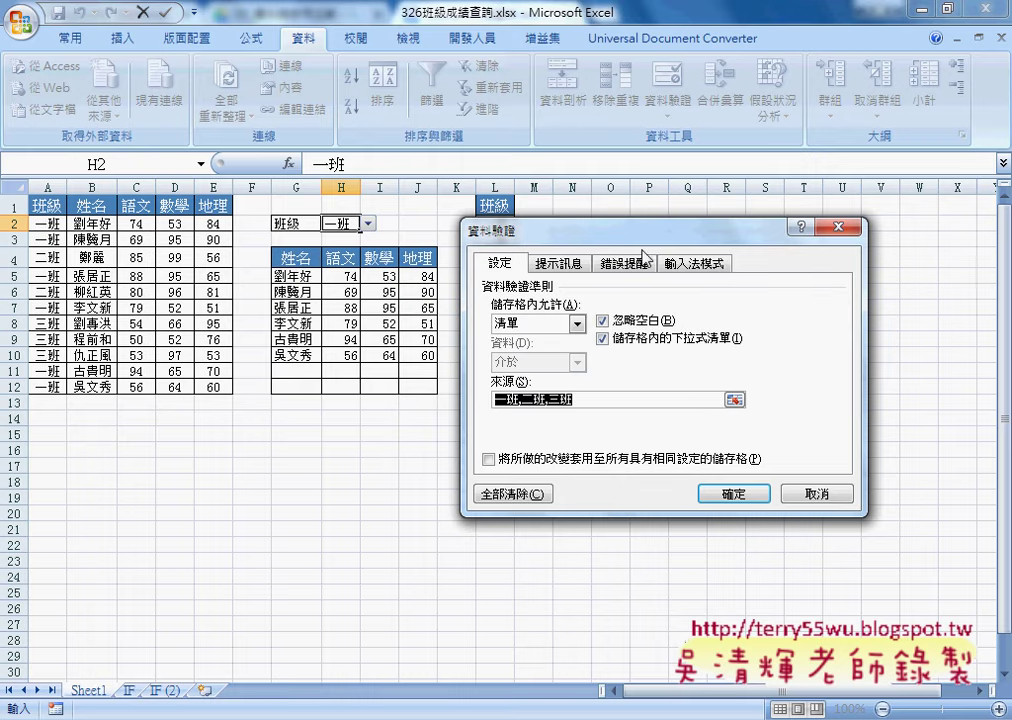
drag(640, 233, 727, 230)
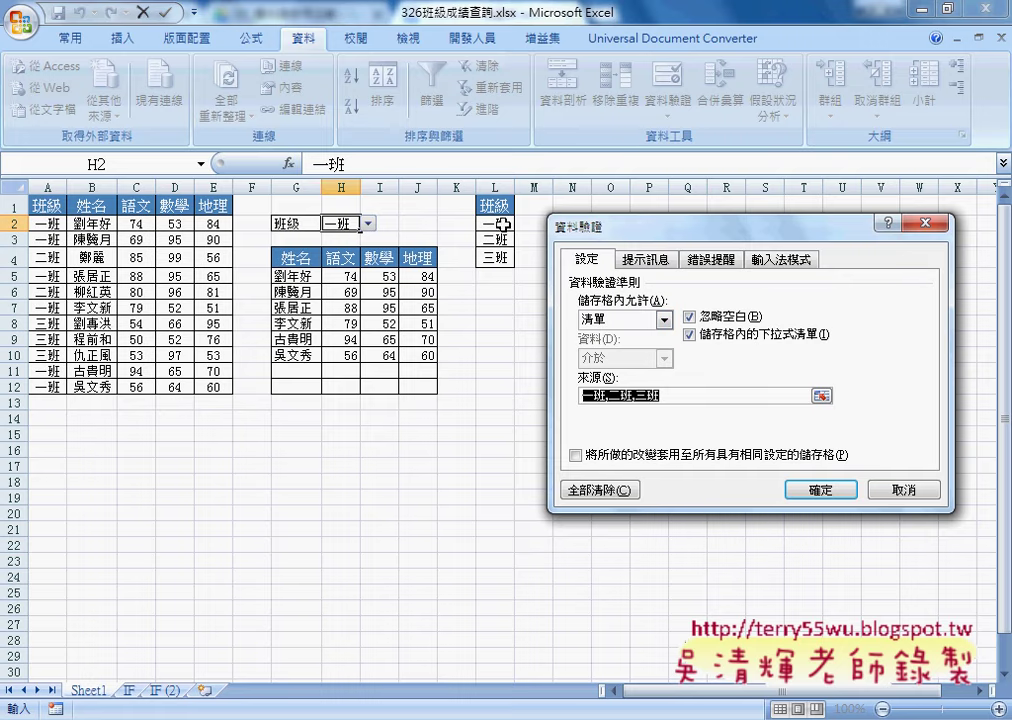
drag(492, 223, 497, 258)
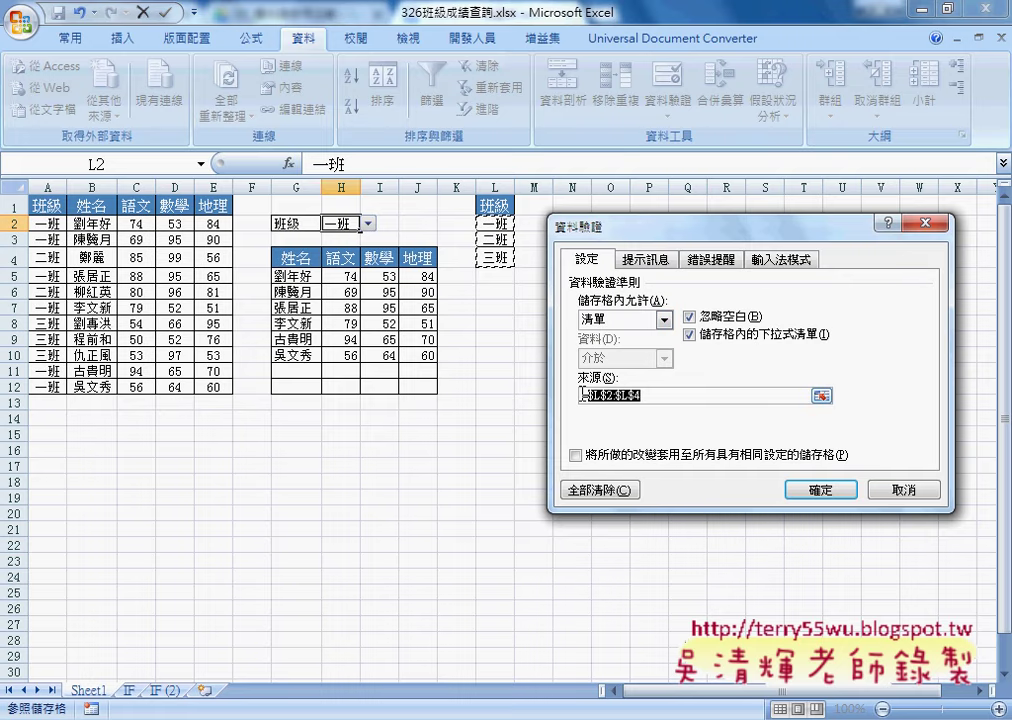
click(826, 490)
click(369, 223)
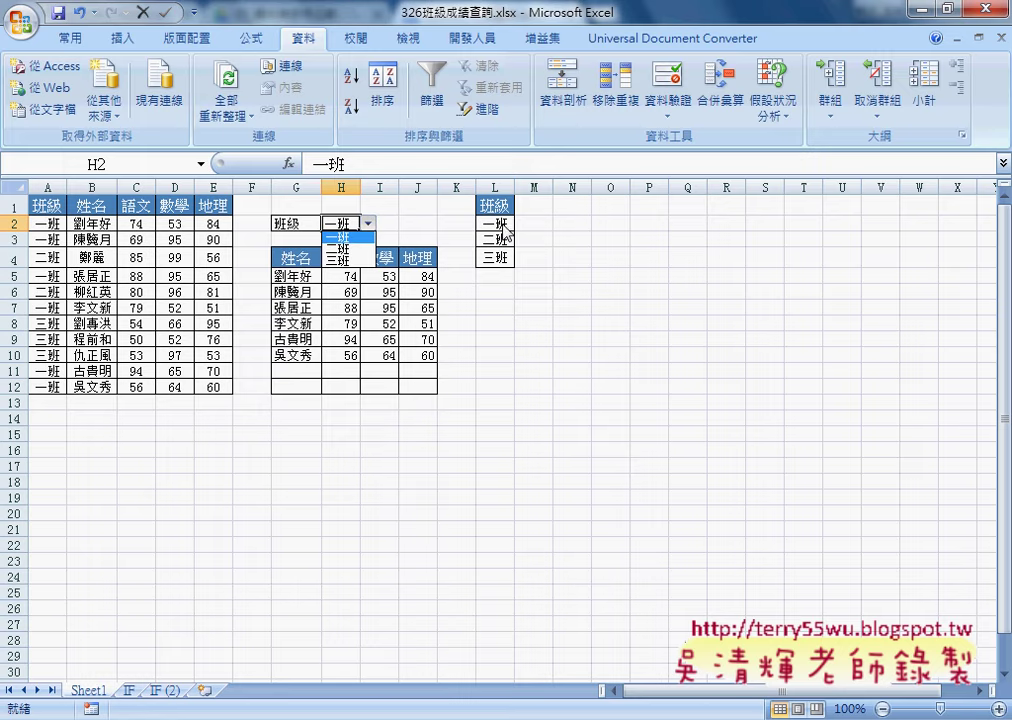
key(Escape)
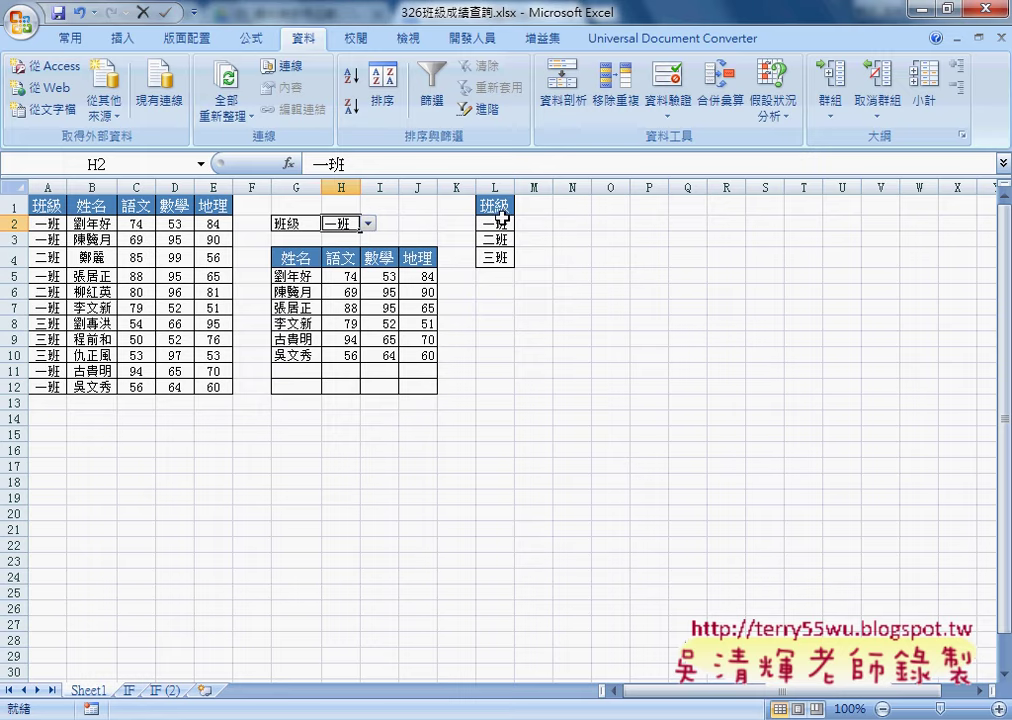
- Recheck that H2's list source reads L2:L4, then select the class list L1:L4
click(667, 85)
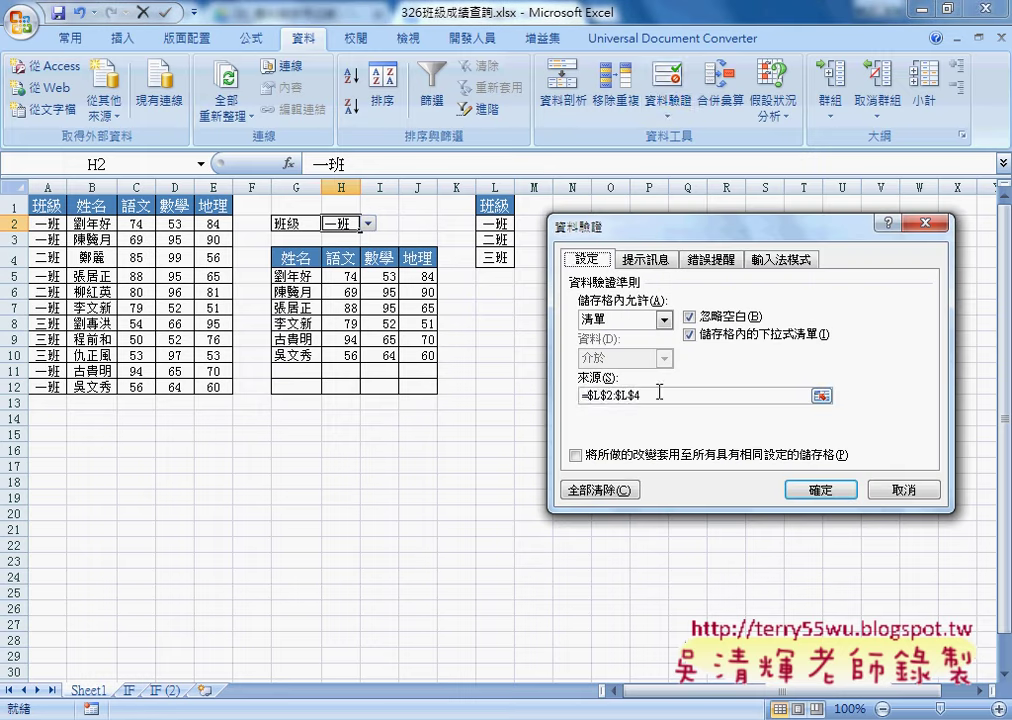
drag(642, 396, 592, 396)
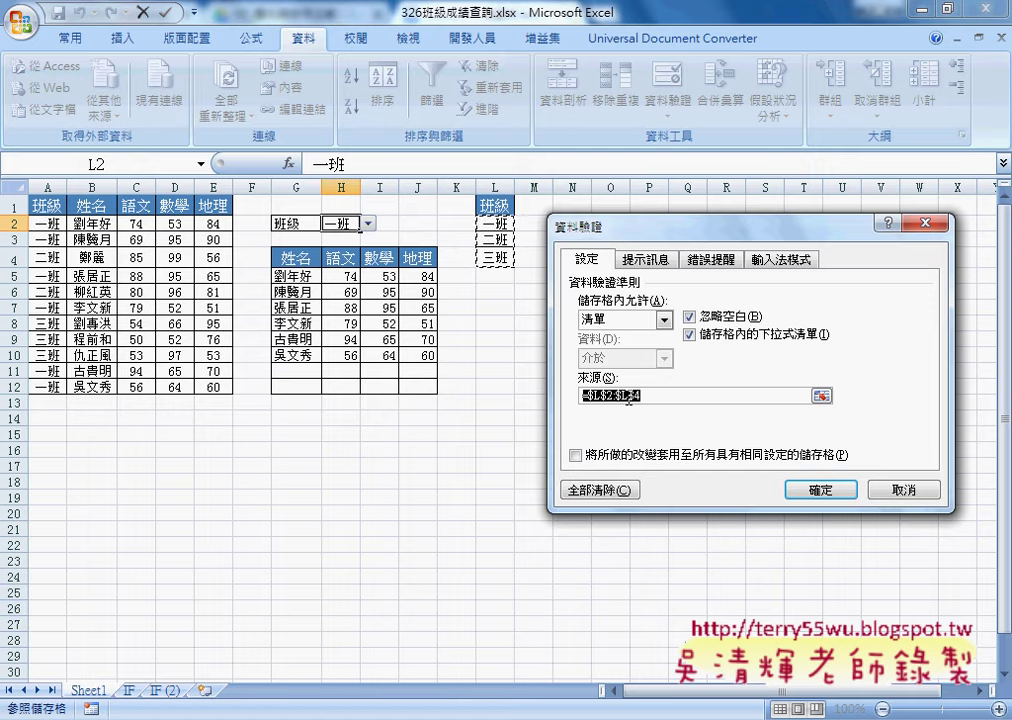
click(900, 490)
drag(499, 211, 500, 259)
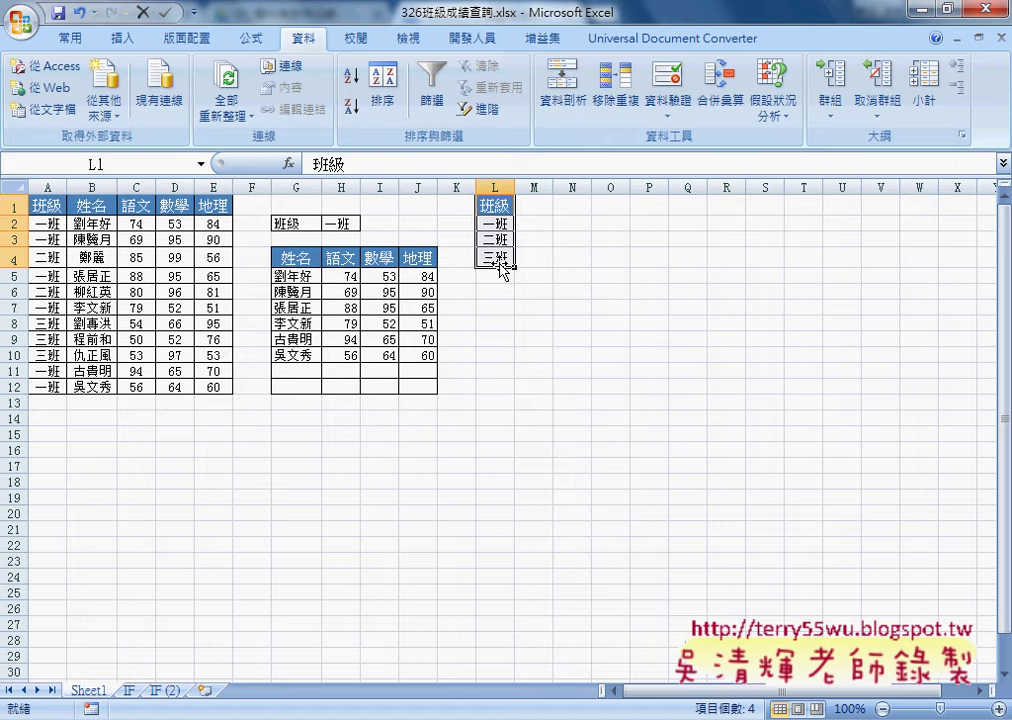
click(254, 42)
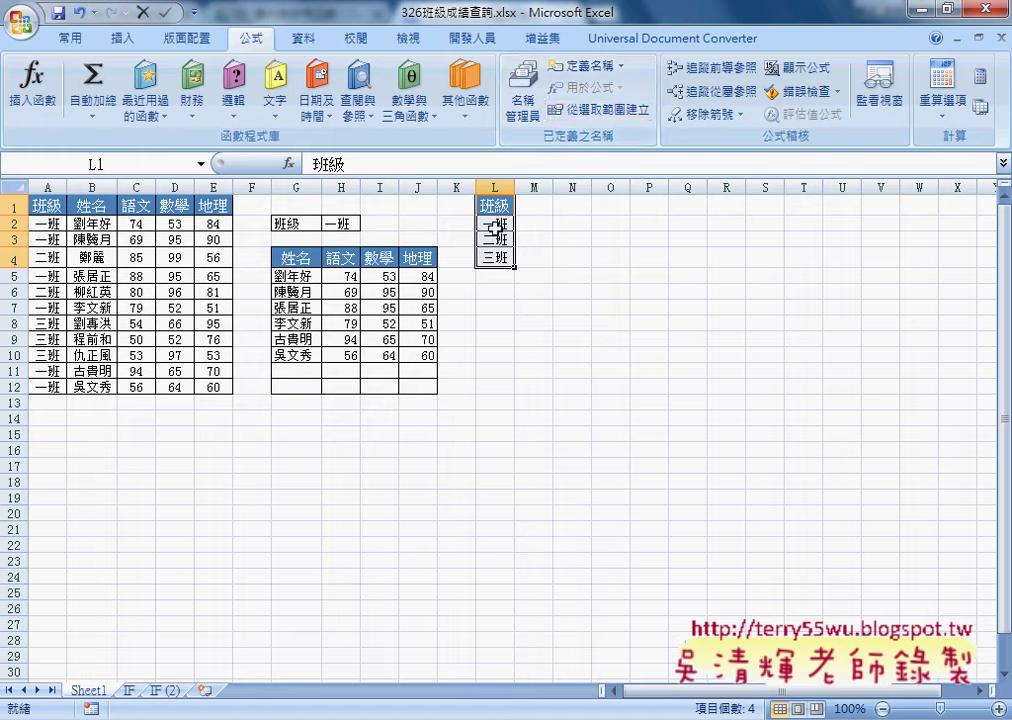
- Create the name 班級 from L1:L4's top row and verify it refers to $L$2:$L$4
click(588, 111)
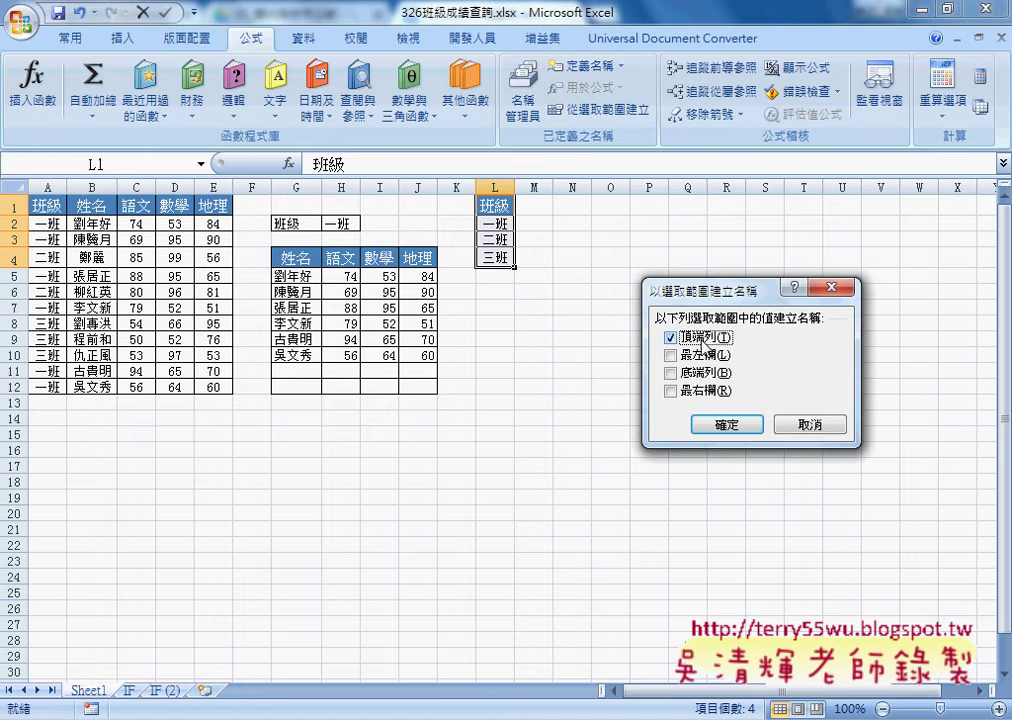
click(729, 427)
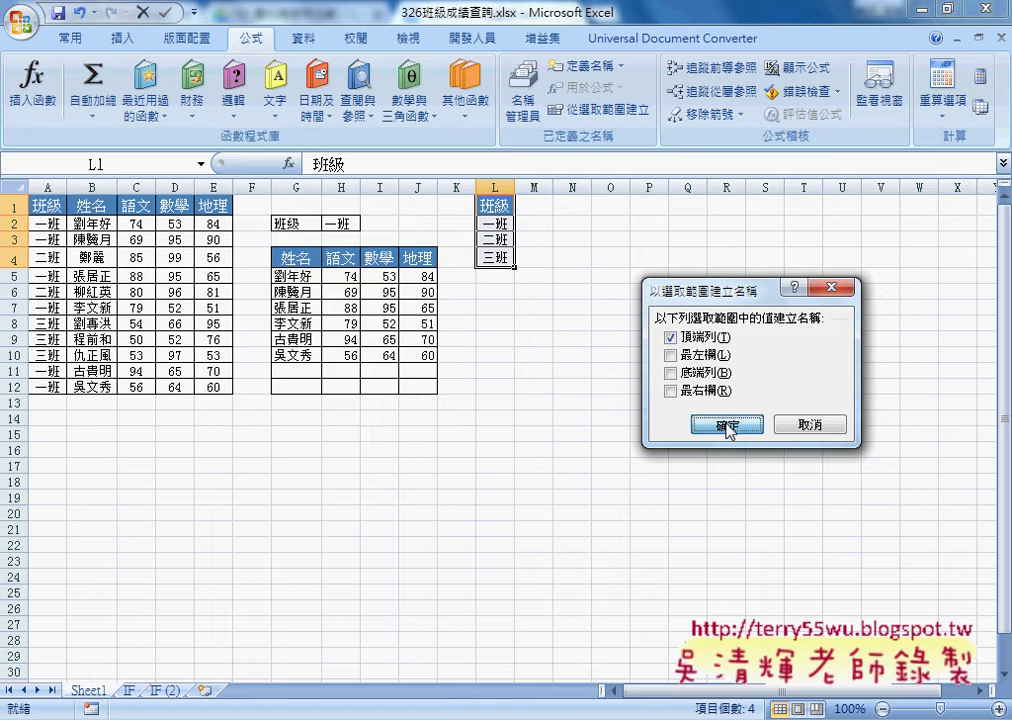
click(518, 102)
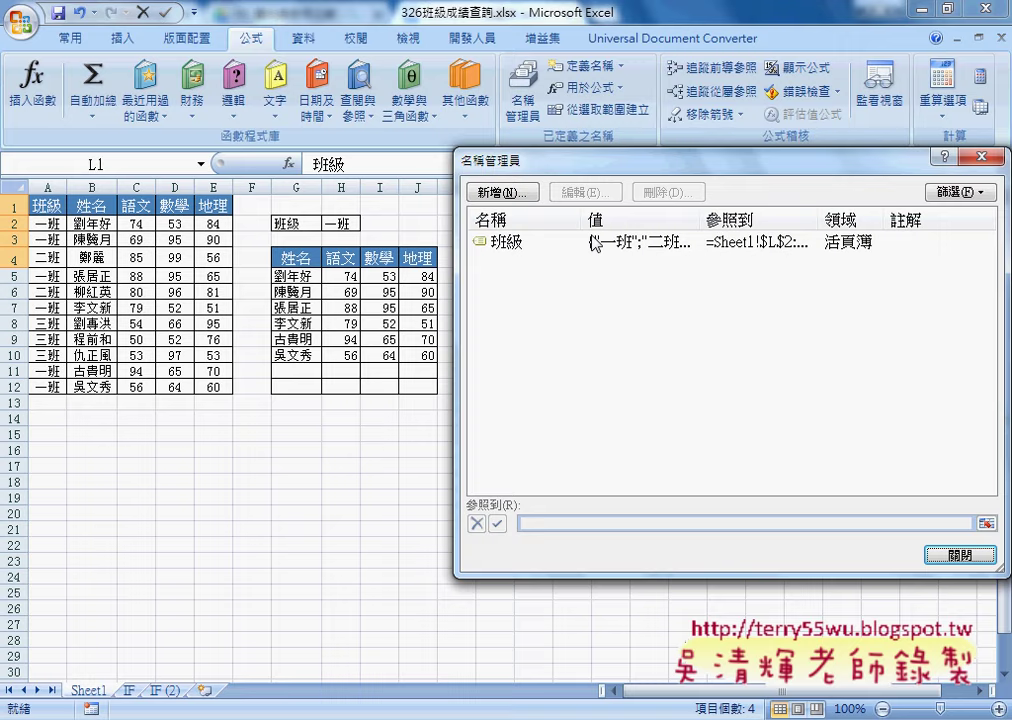
click(530, 250)
click(630, 520)
drag(666, 172, 776, 184)
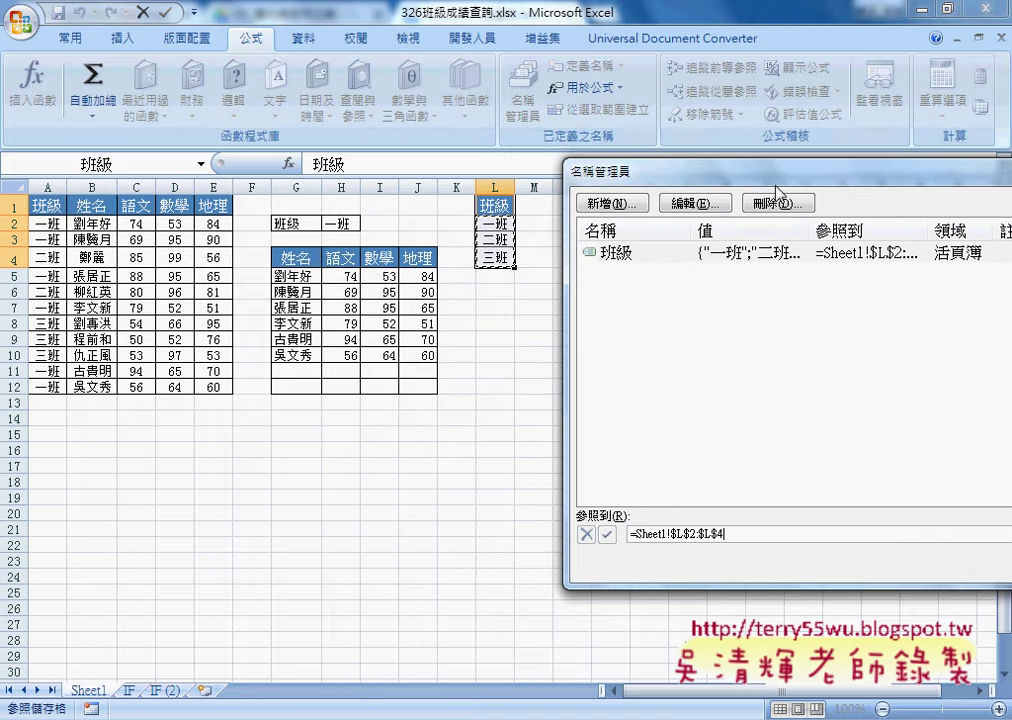
drag(694, 172, 478, 166)
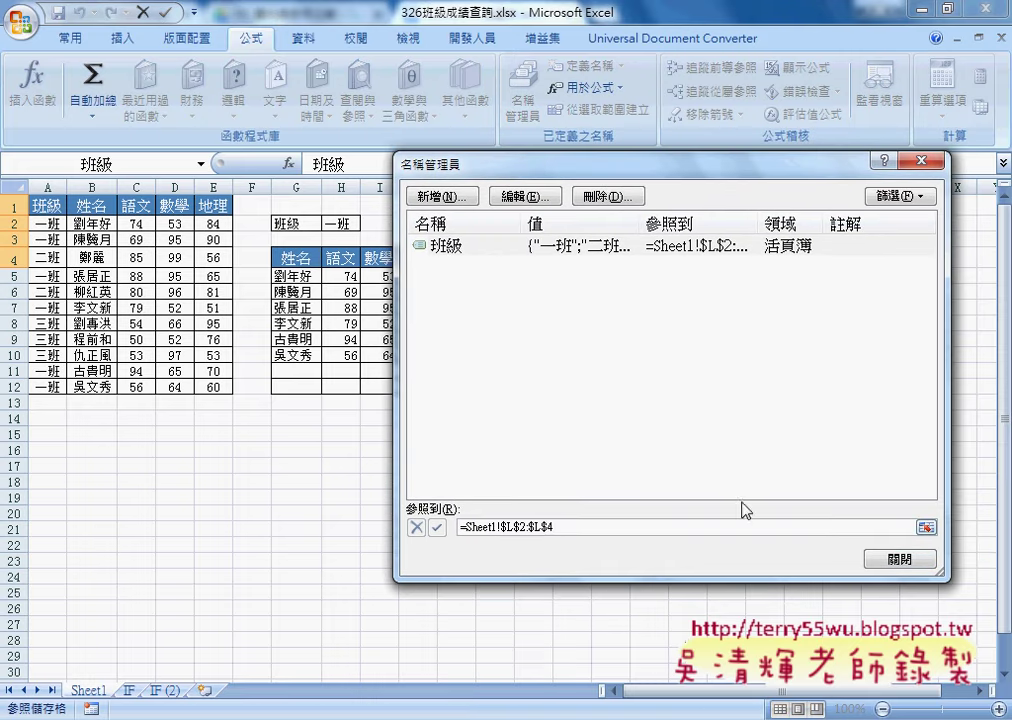
click(900, 559)
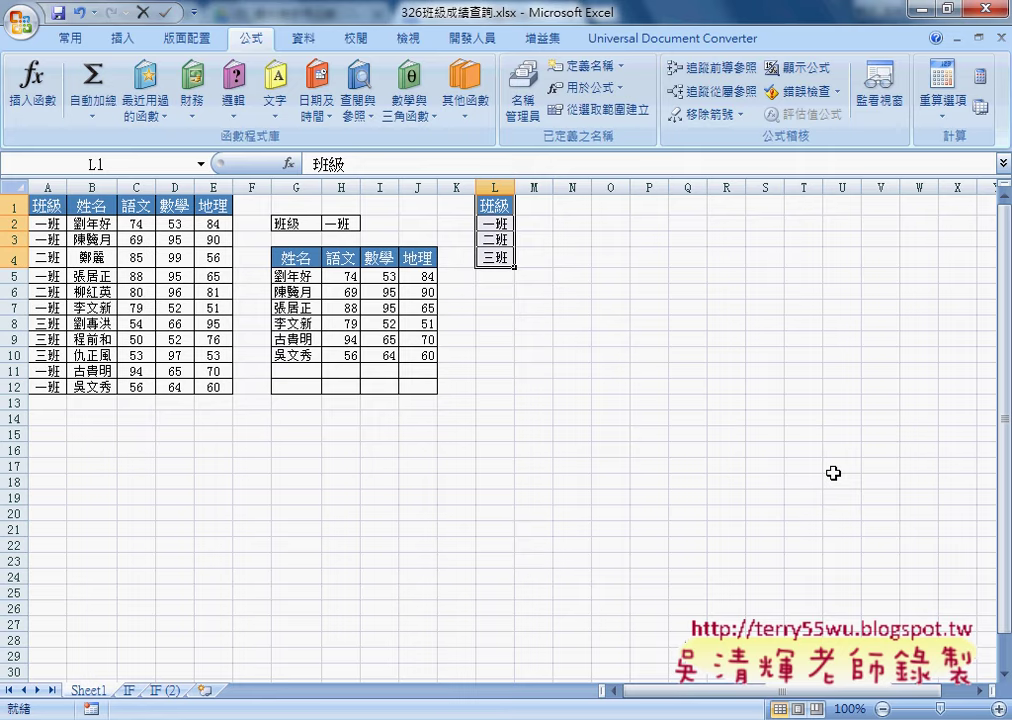
click(336, 224)
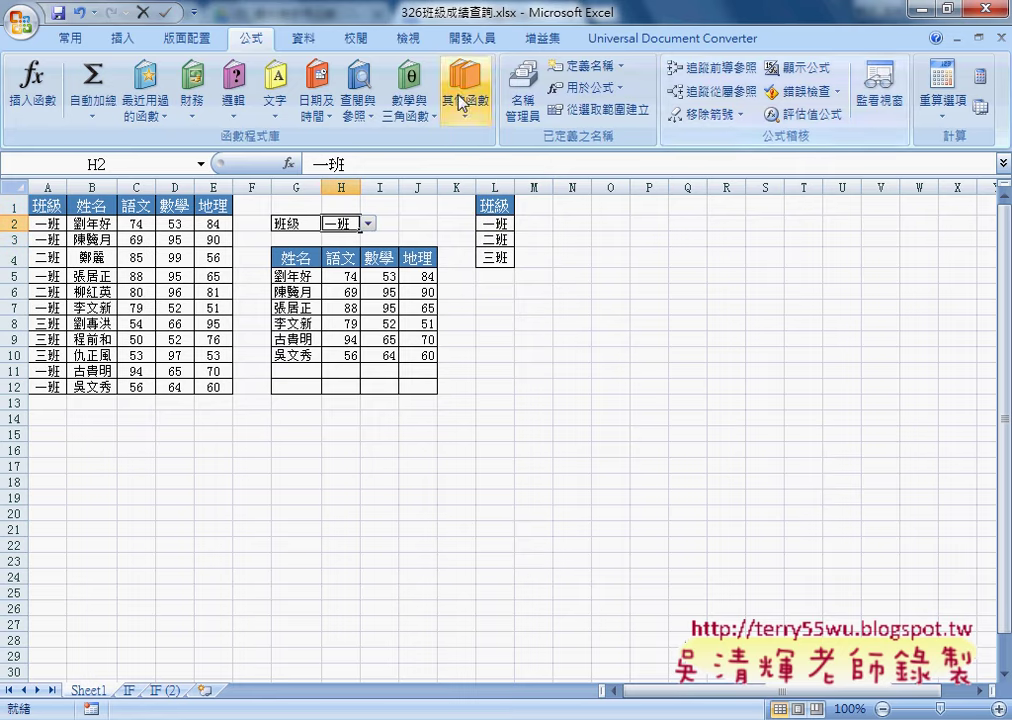
click(304, 40)
- Replace H2's validation list source with the pasted defined name =班級
click(668, 100)
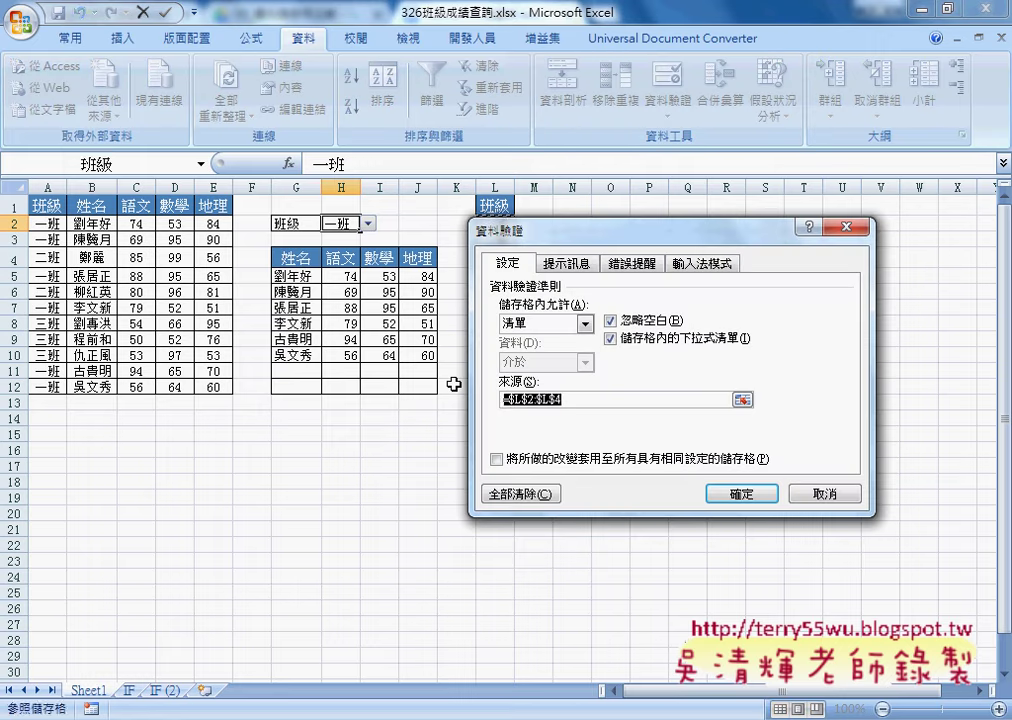
key(Delete)
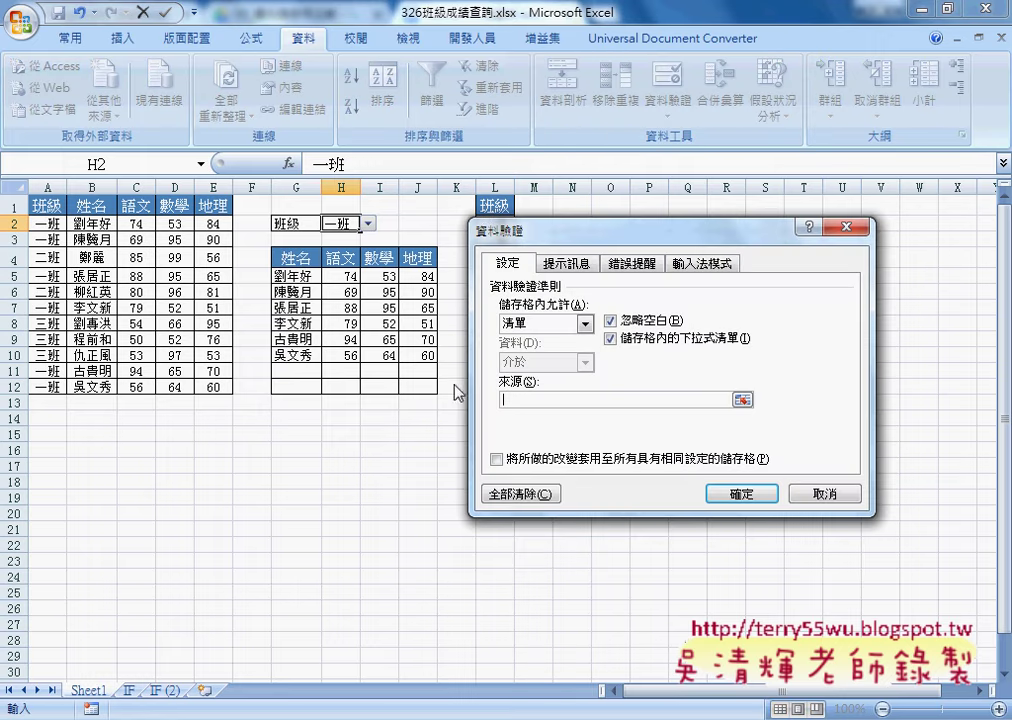
key(F3)
click(578, 330)
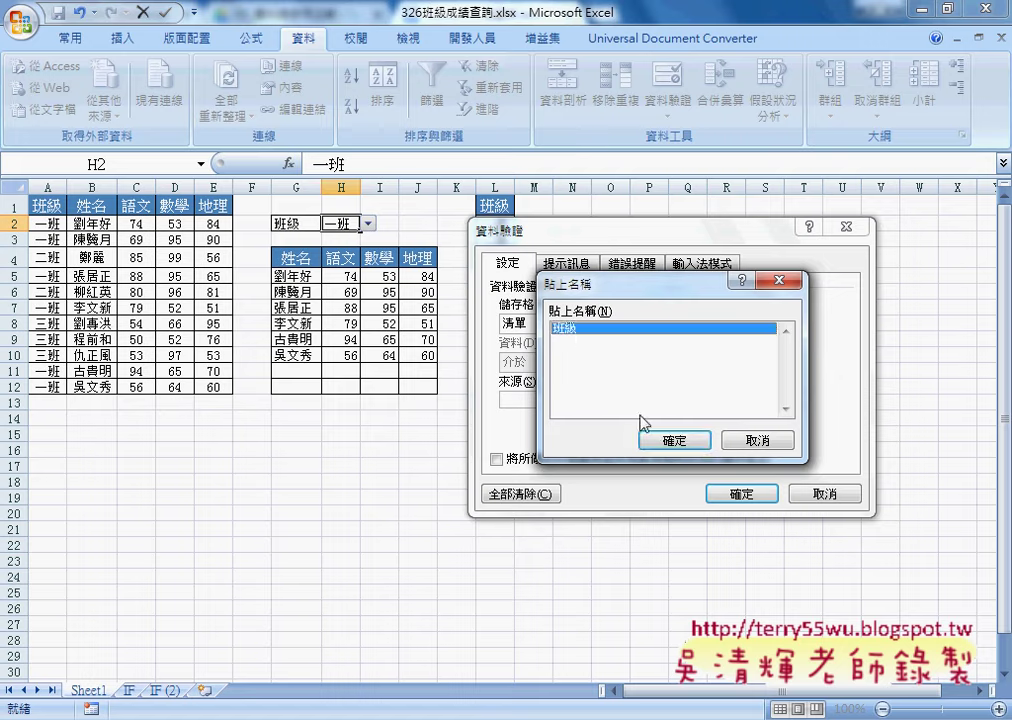
click(673, 440)
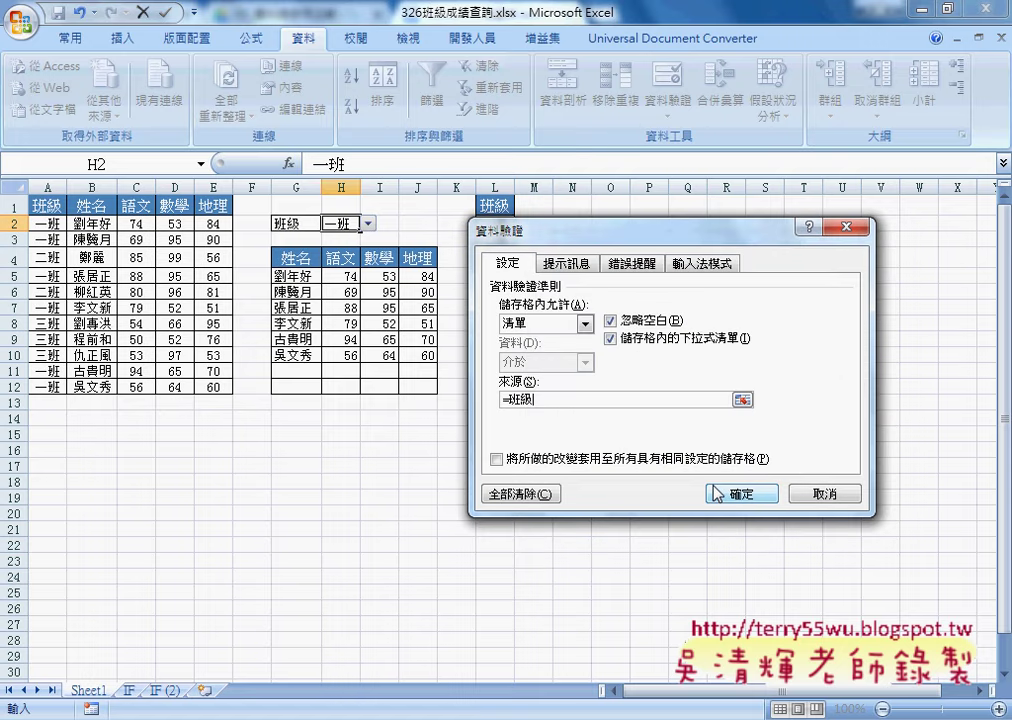
drag(654, 237, 749, 252)
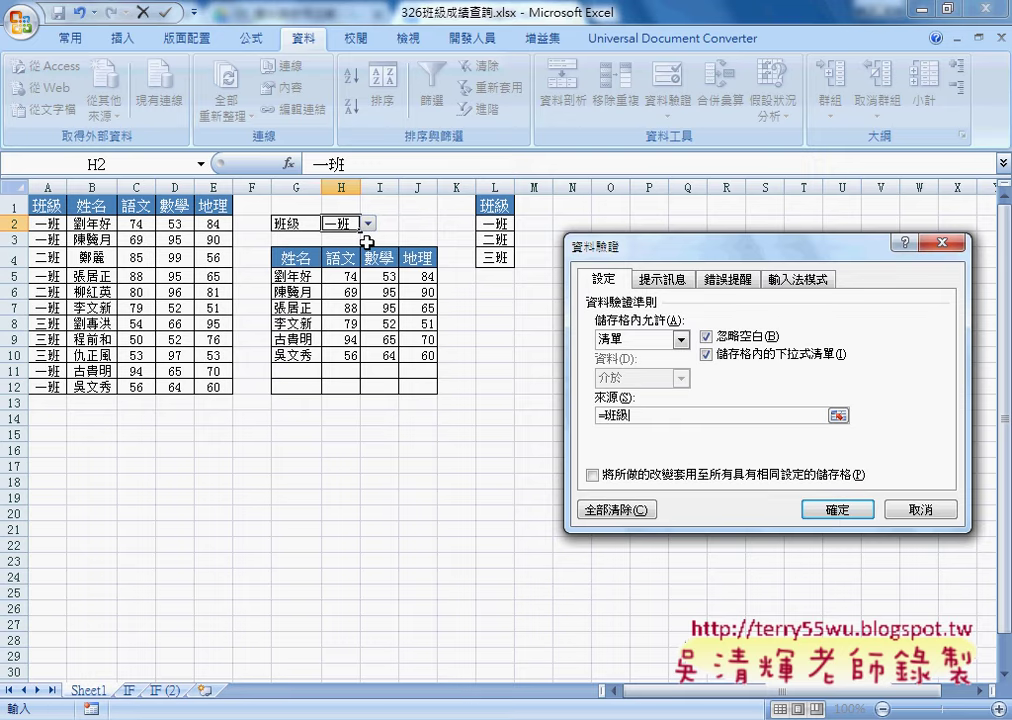
- Apply the =班級 source, then switch H2's class to 二班 and then 三班
click(839, 508)
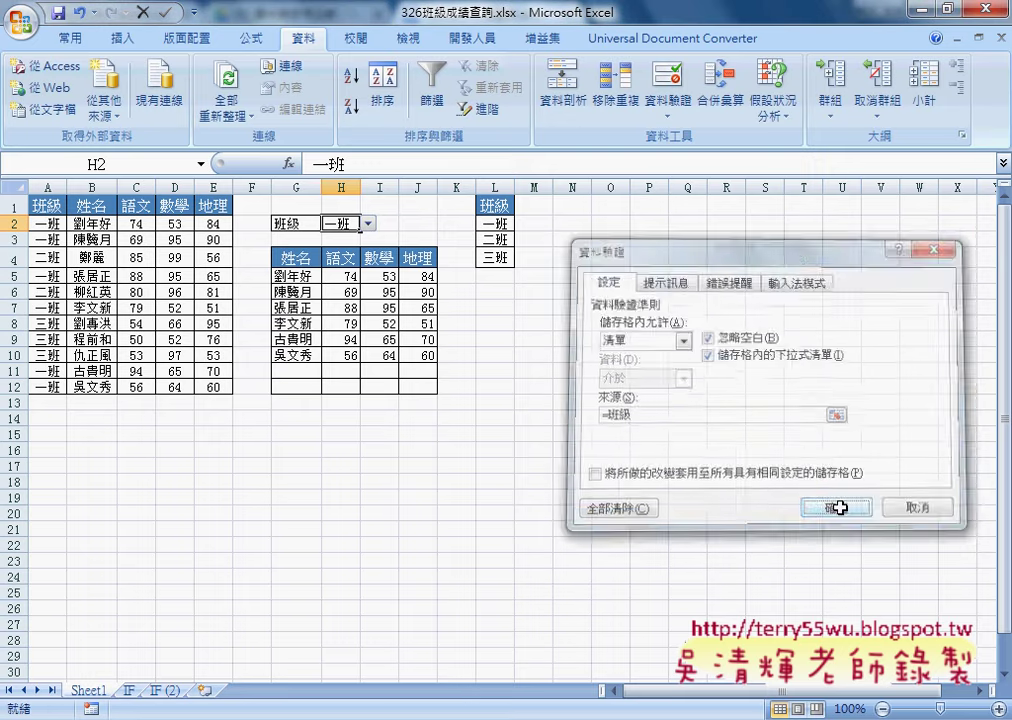
click(368, 224)
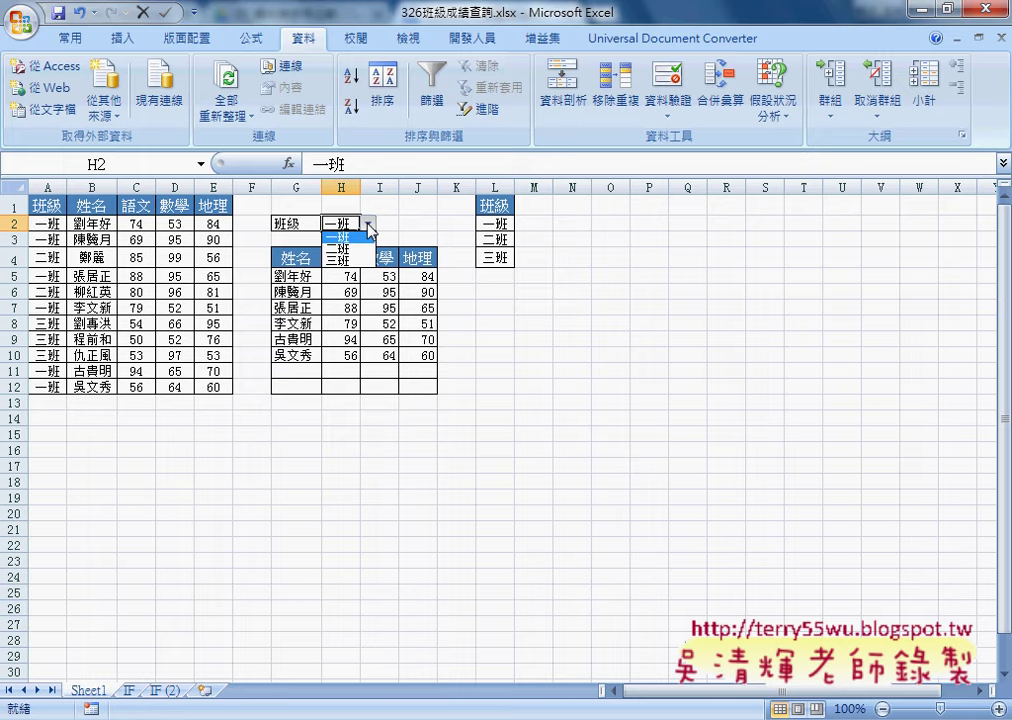
click(364, 248)
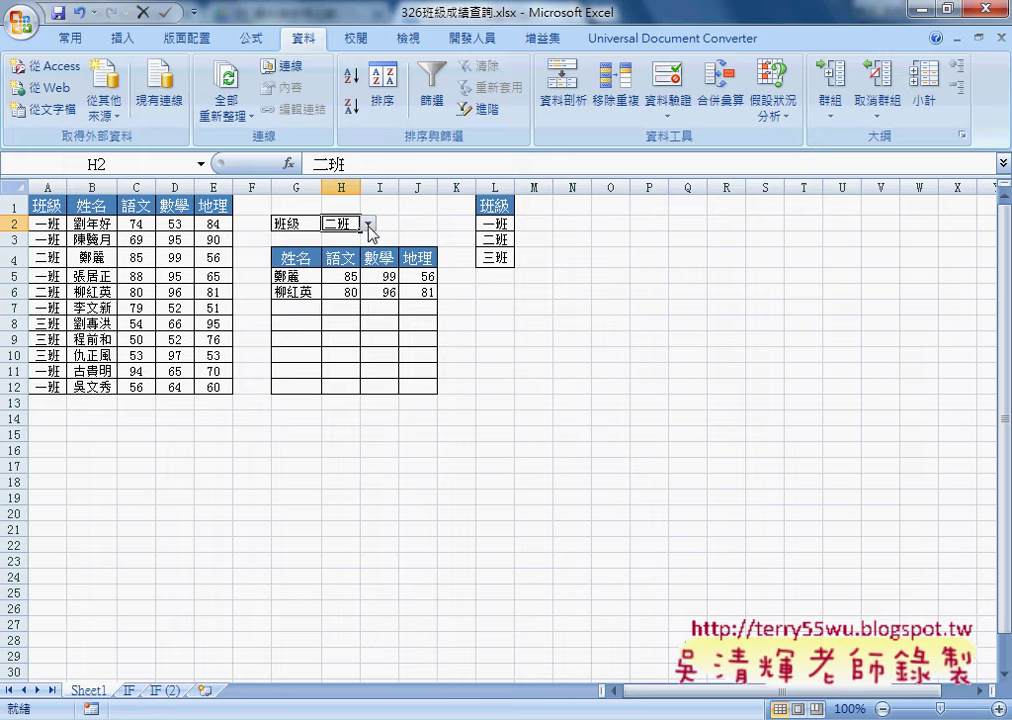
click(368, 224)
click(364, 260)
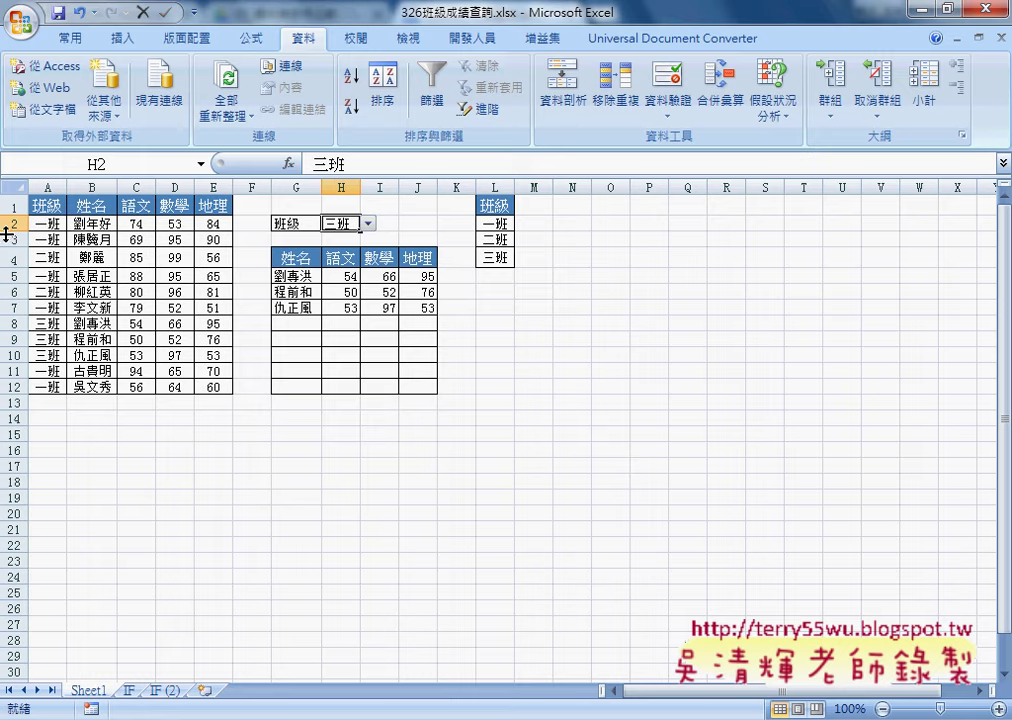
- Select the score data A2:E12 and H2 to review 三班's three matched students
mouse_move(40, 223)
mouse_down()
mouse_move(55, 294)
mouse_move(211, 389)
mouse_up()
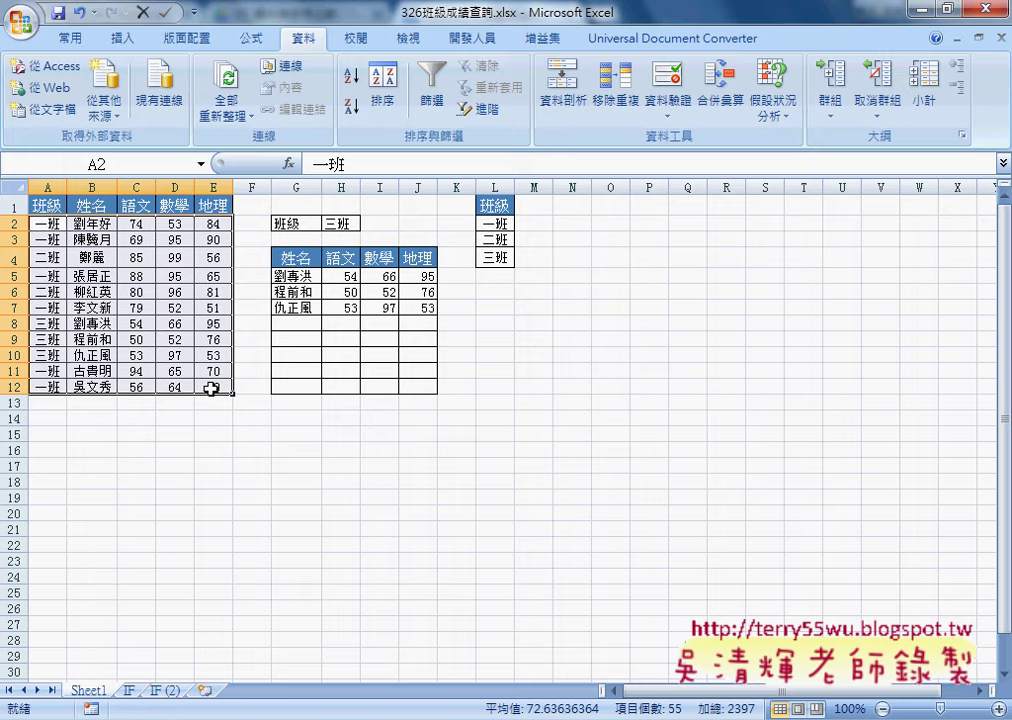
click(340, 224)
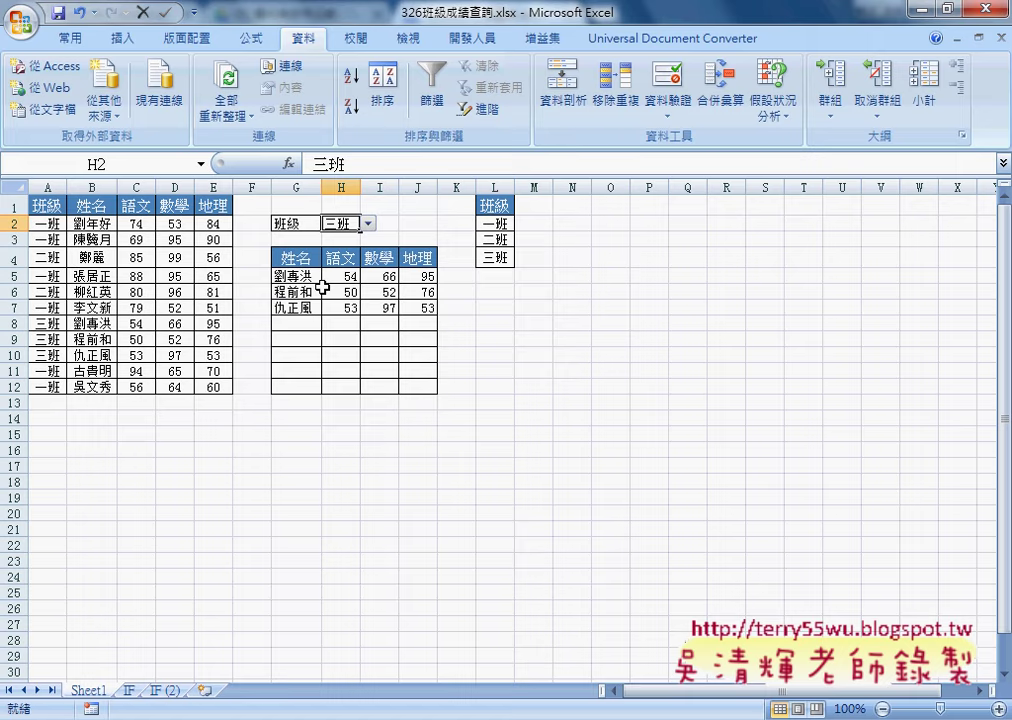
drag(314, 310, 334, 308)
drag(340, 212, 349, 238)
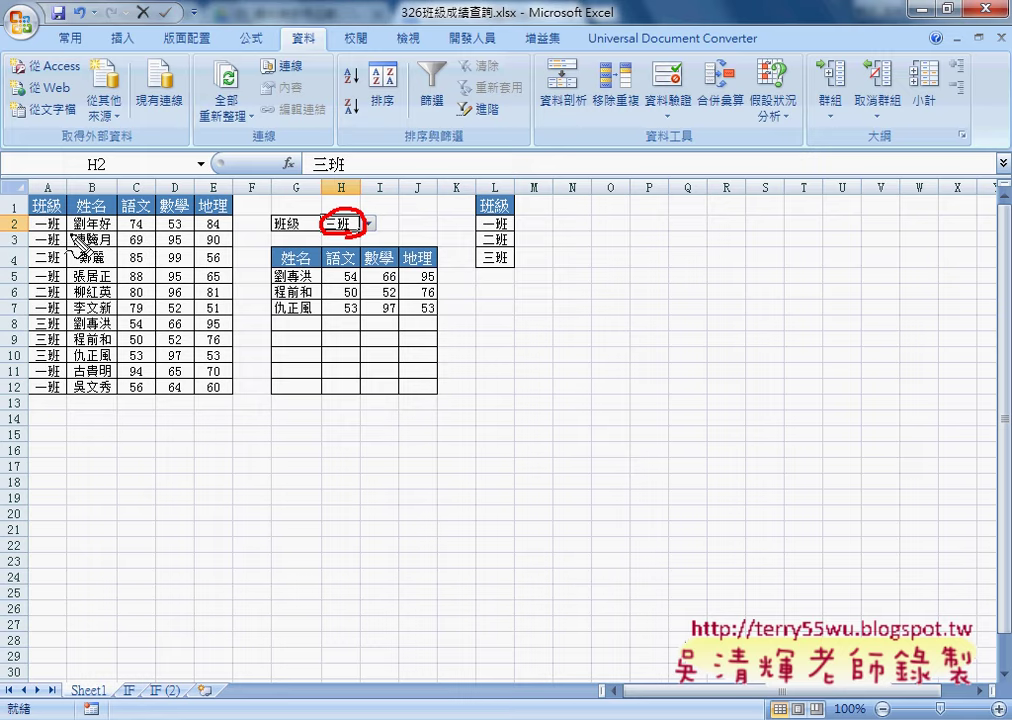
mouse_move(60, 398)
mouse_down()
mouse_move(37, 224)
mouse_move(60, 396)
mouse_up()
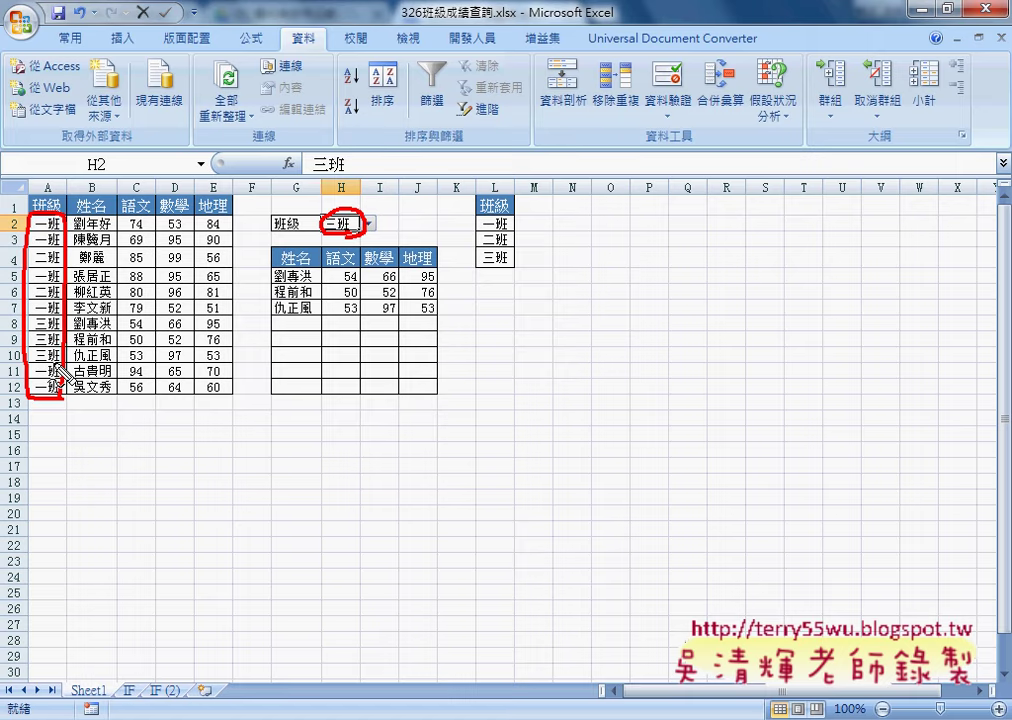
mouse_move(216, 136)
mouse_down()
mouse_move(222, 173)
mouse_move(236, 176)
mouse_move(252, 148)
mouse_move(200, 168)
mouse_move(252, 198)
mouse_up()
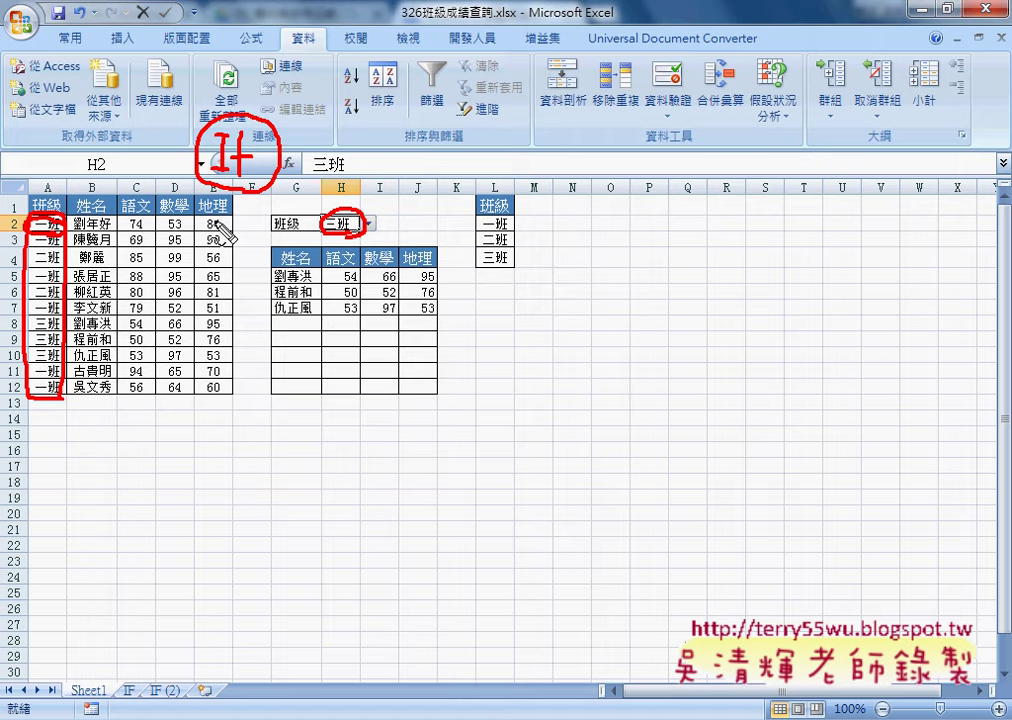
mouse_move(253, 268)
mouse_down()
mouse_move(259, 345)
mouse_move(350, 266)
mouse_move(280, 320)
mouse_up()
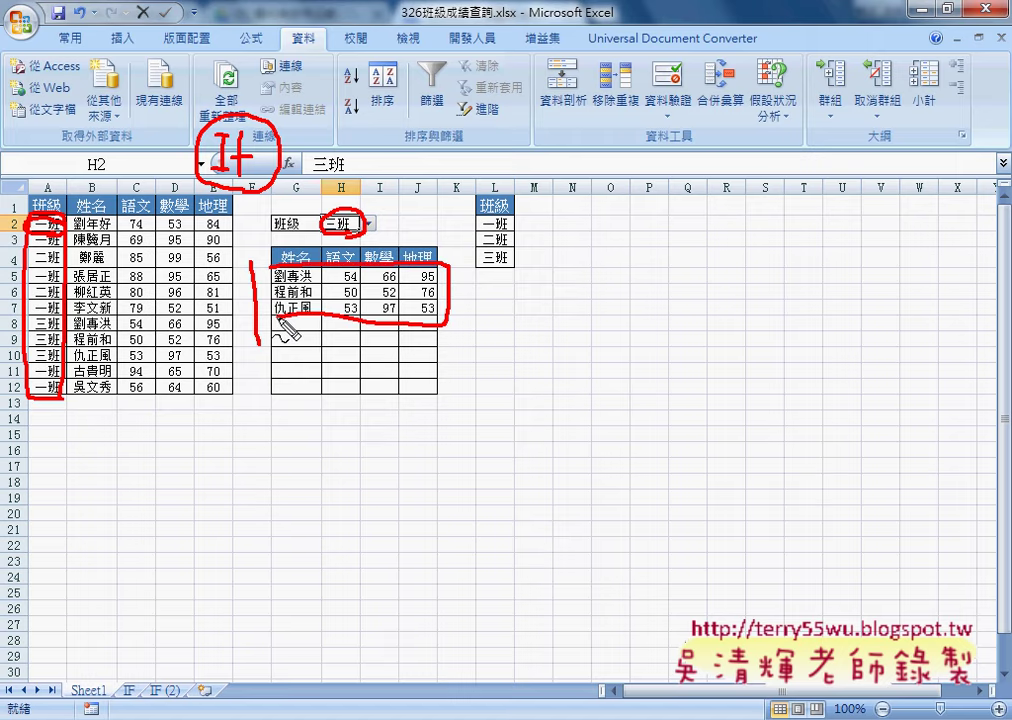
key(Escape)
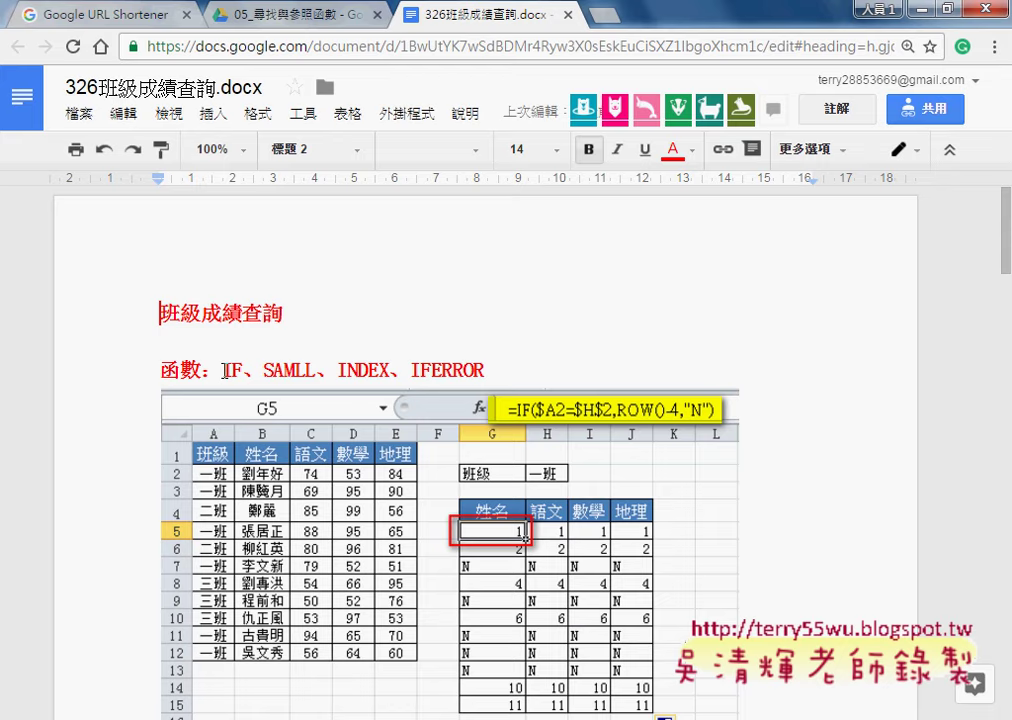
- Highlight the function list IF, SAMLL, INDEX, IFERROR in the notes' 函數 line
drag(223, 369, 466, 376)
drag(495, 369, 226, 367)
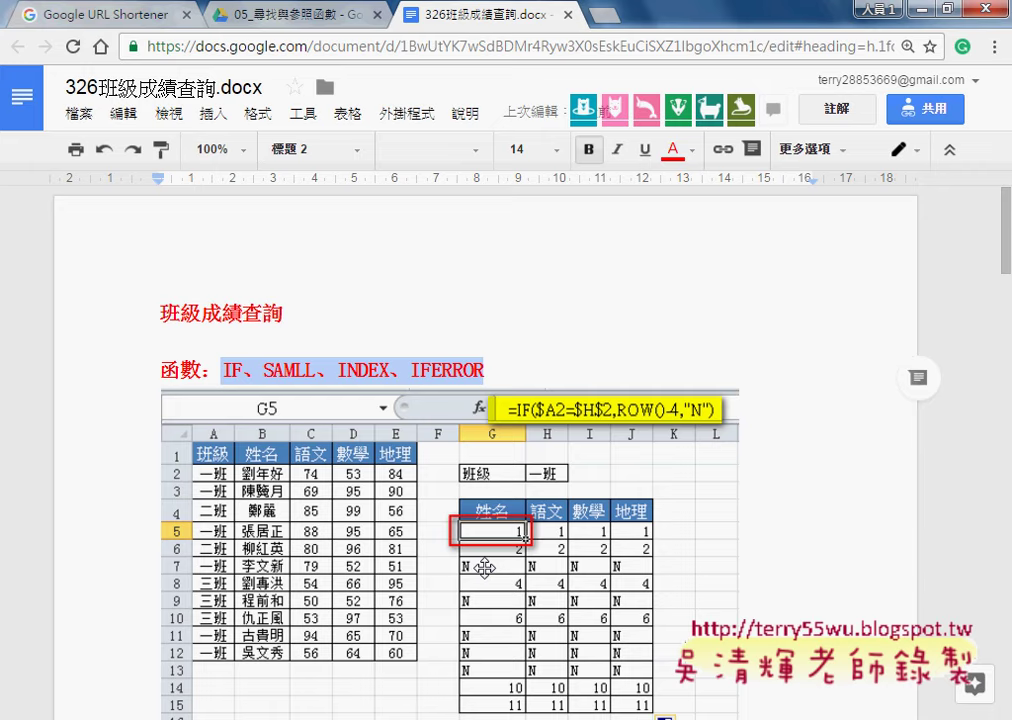
- Select INDEX within the function list in the 函數 line
click(262, 371)
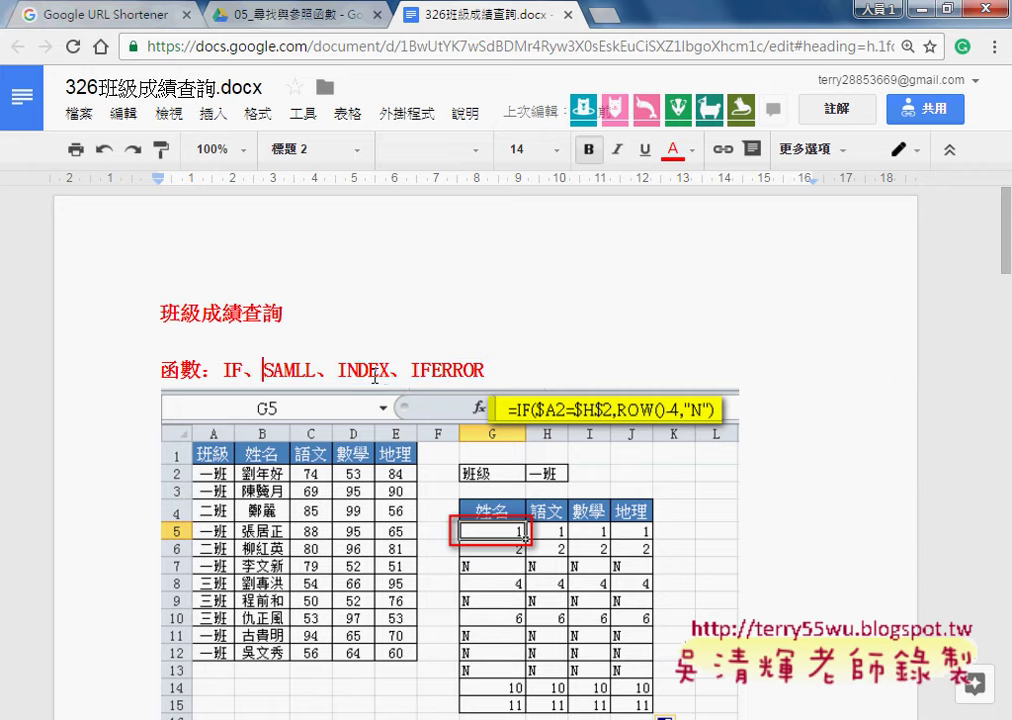
drag(337, 371, 491, 374)
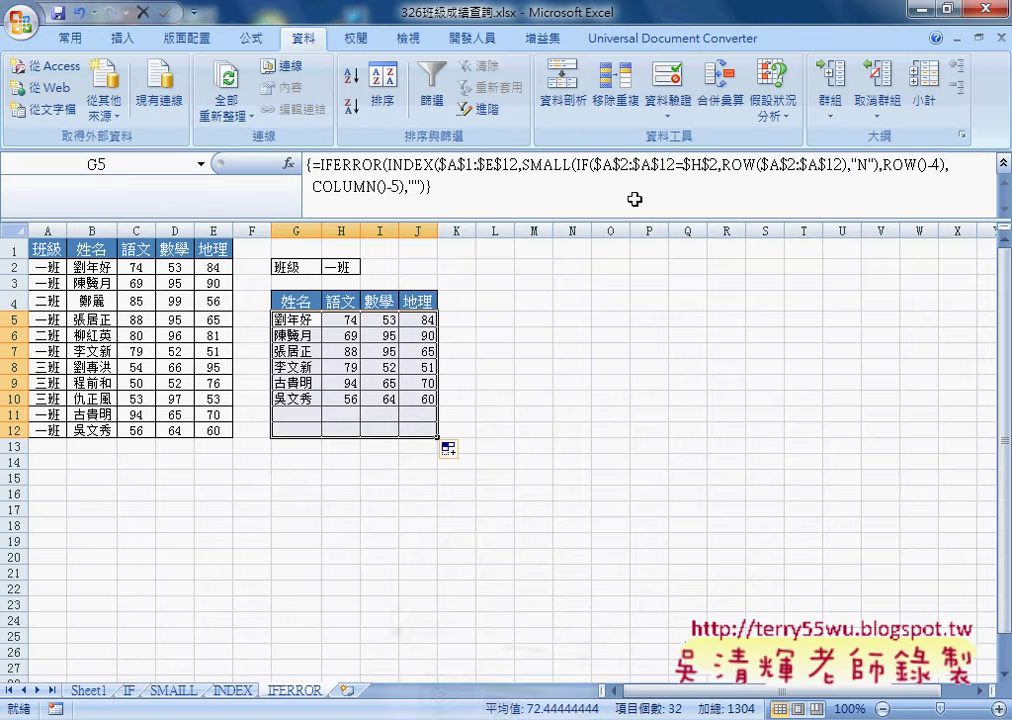
click(128, 690)
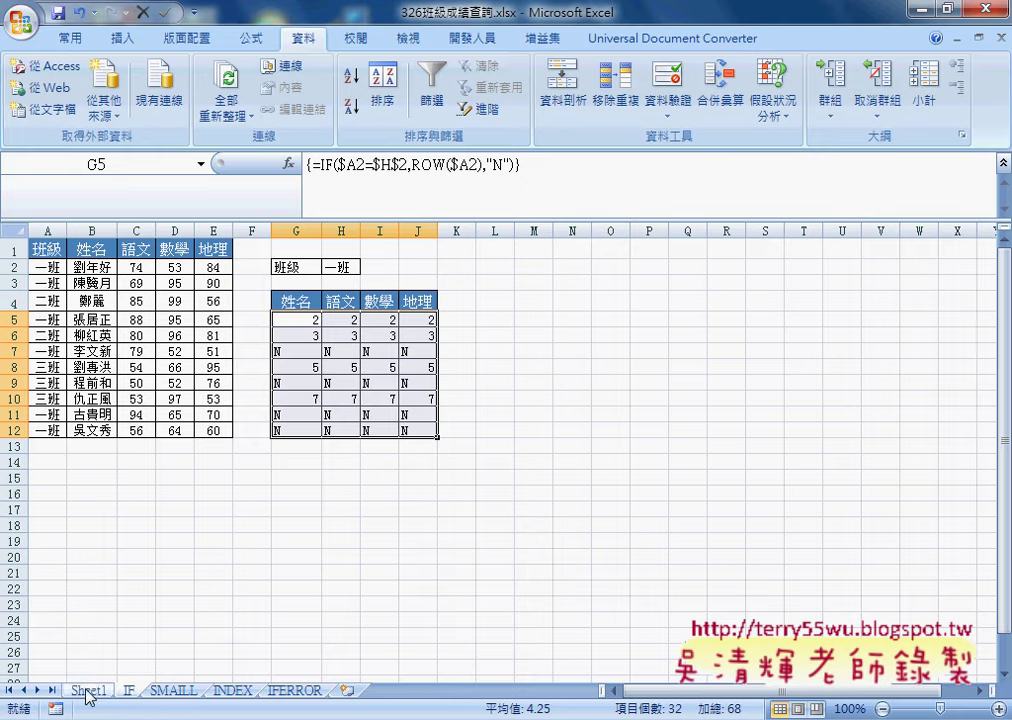
click(86, 691)
click(130, 691)
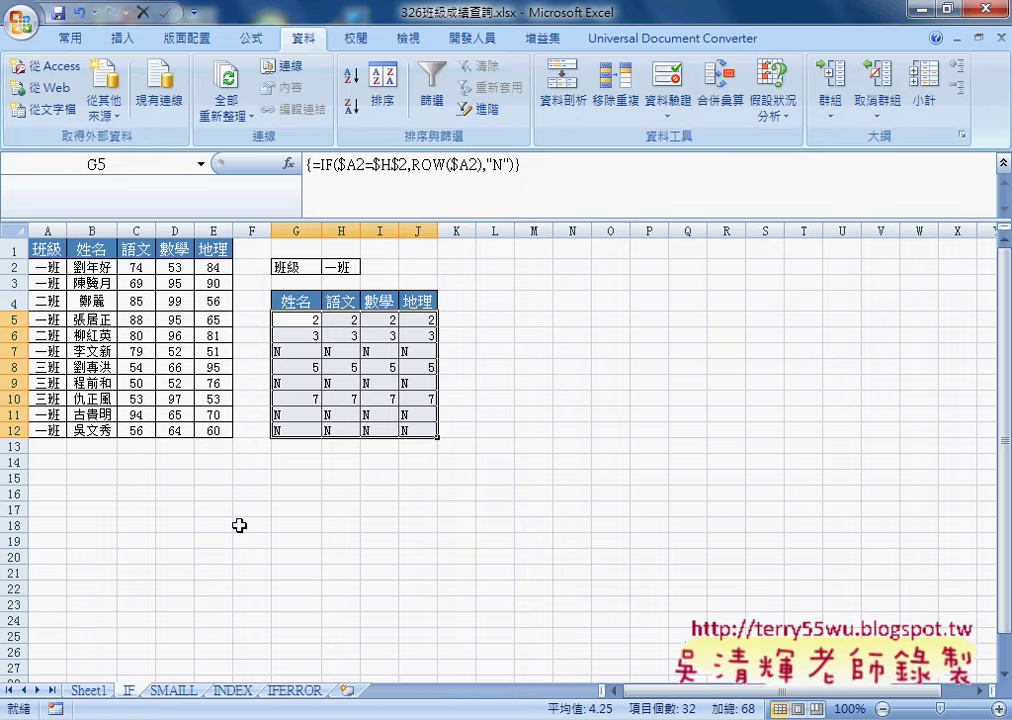
click(306, 321)
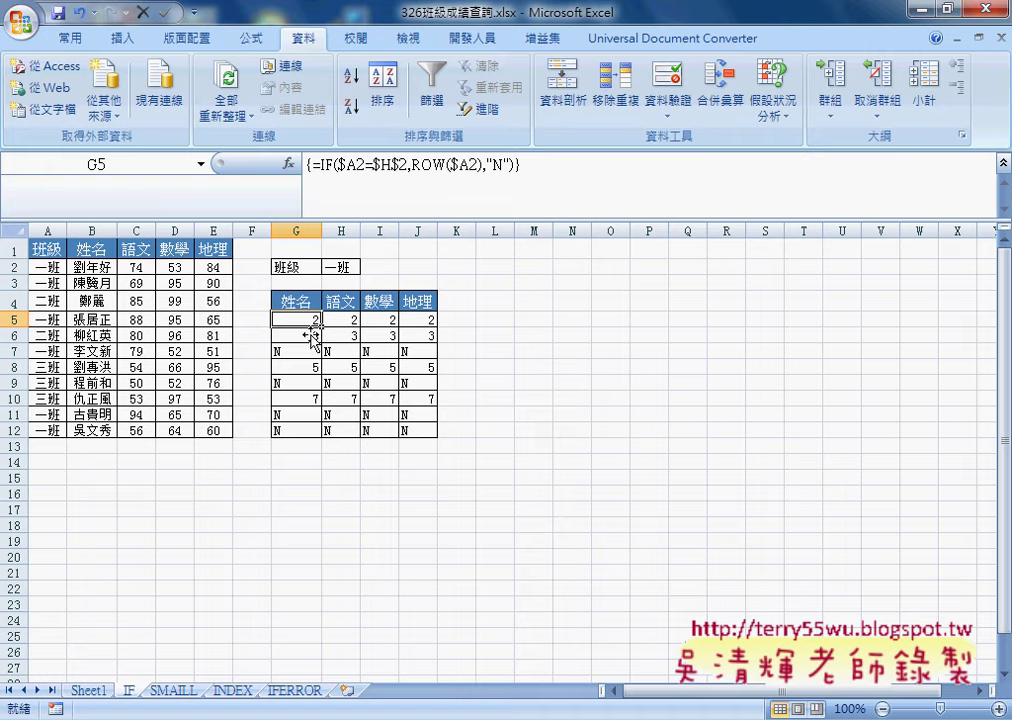
click(324, 158)
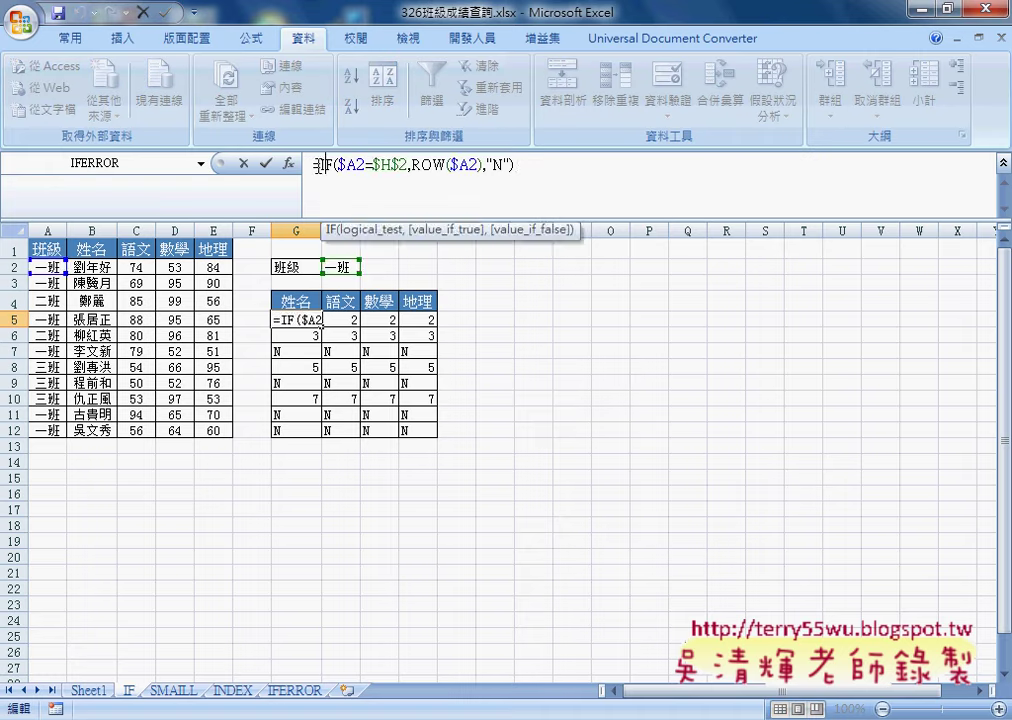
click(289, 162)
drag(669, 263, 624, 233)
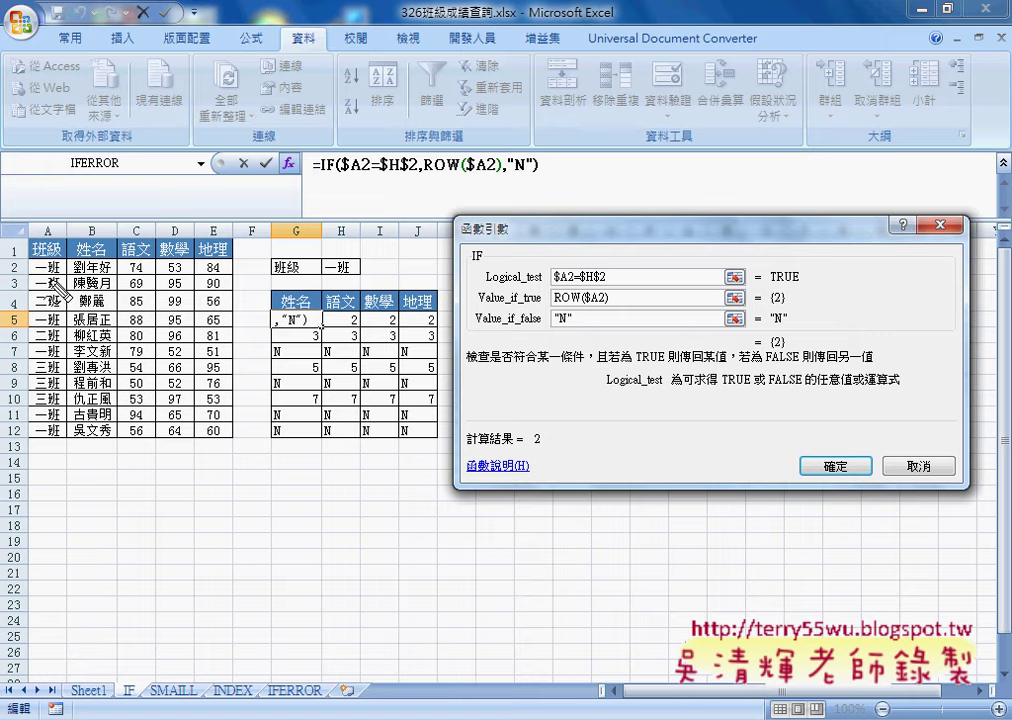
drag(36, 262, 62, 284)
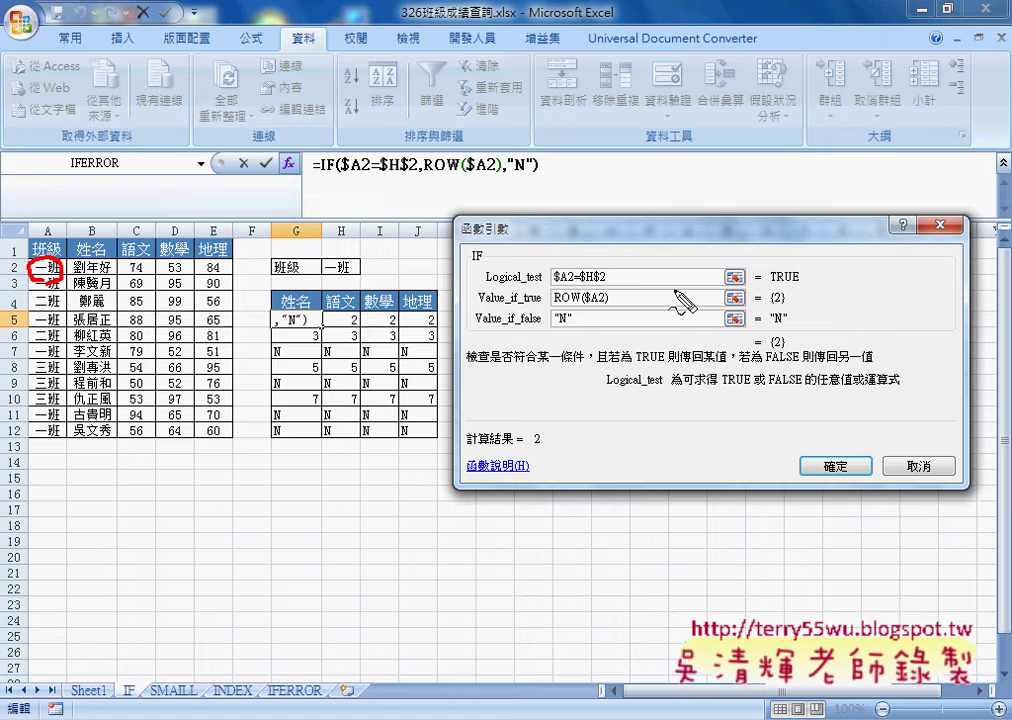
drag(345, 258, 341, 265)
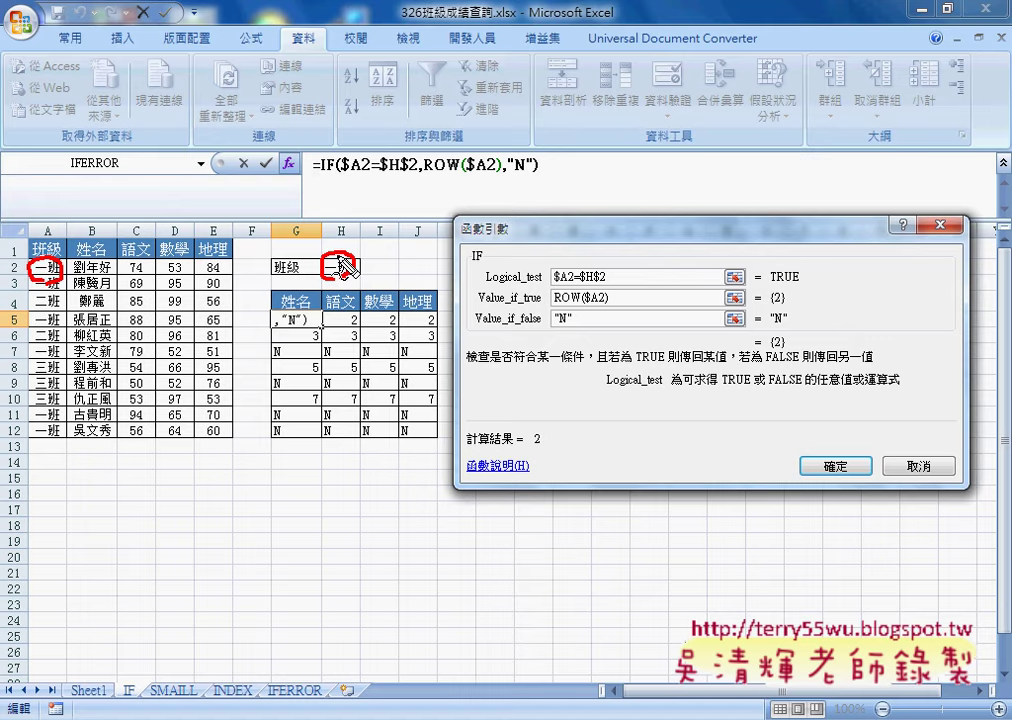
drag(341, 177, 367, 176)
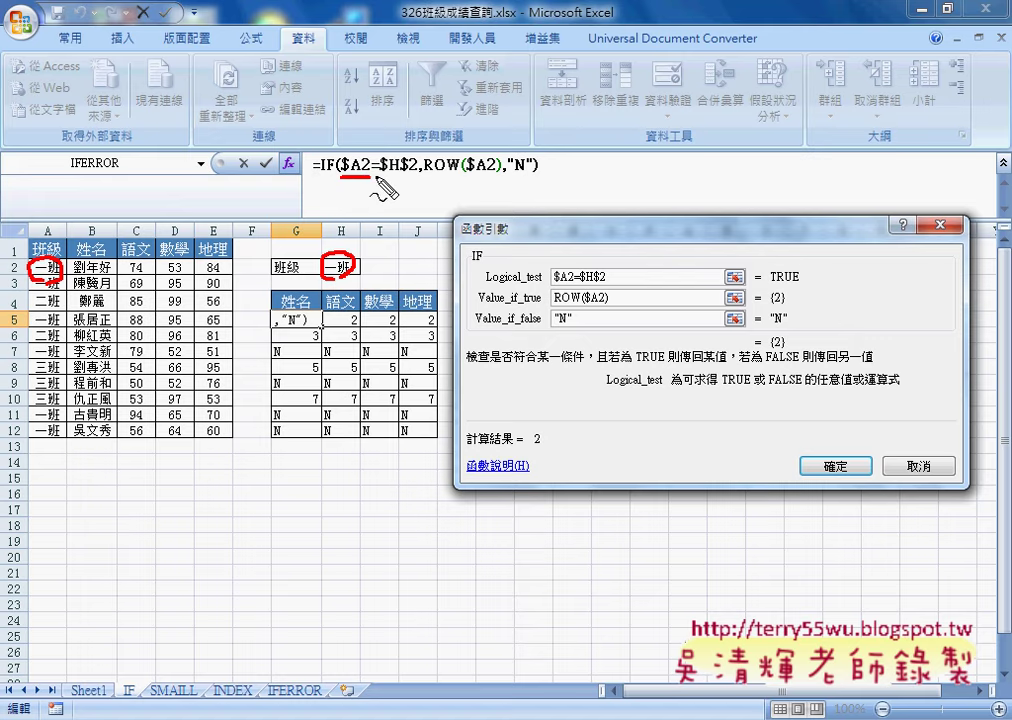
mouse_move(352, 186)
mouse_down()
mouse_move(353, 205)
mouse_move(360, 192)
mouse_move(384, 206)
mouse_up()
mouse_move(391, 187)
mouse_down()
mouse_move(405, 206)
mouse_move(411, 172)
mouse_up()
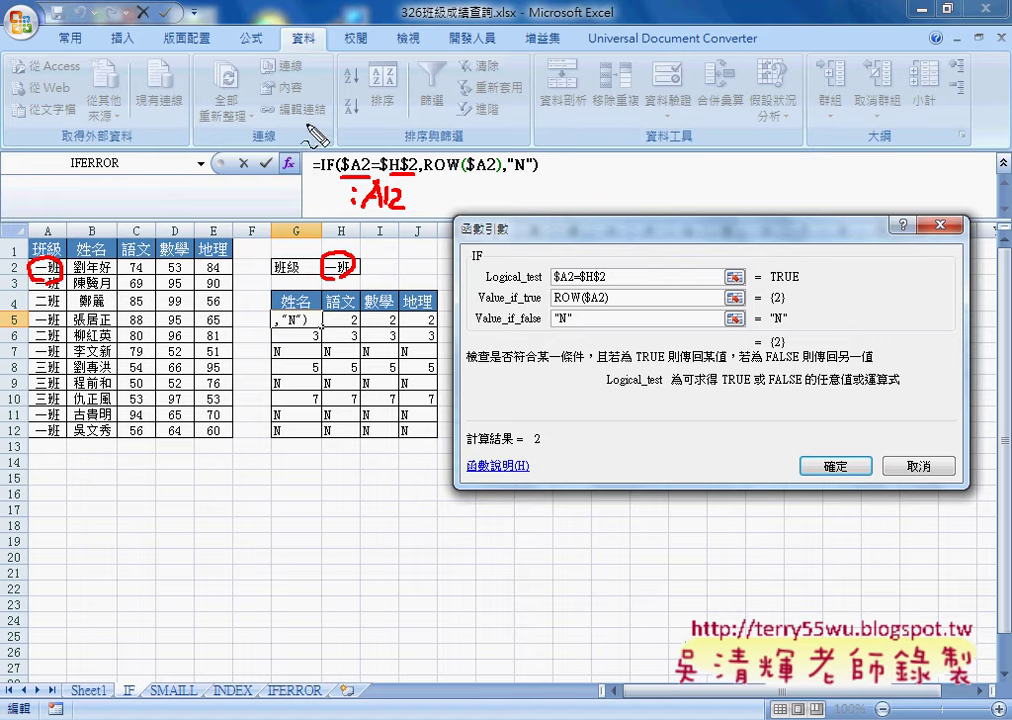
drag(258, 153, 263, 176)
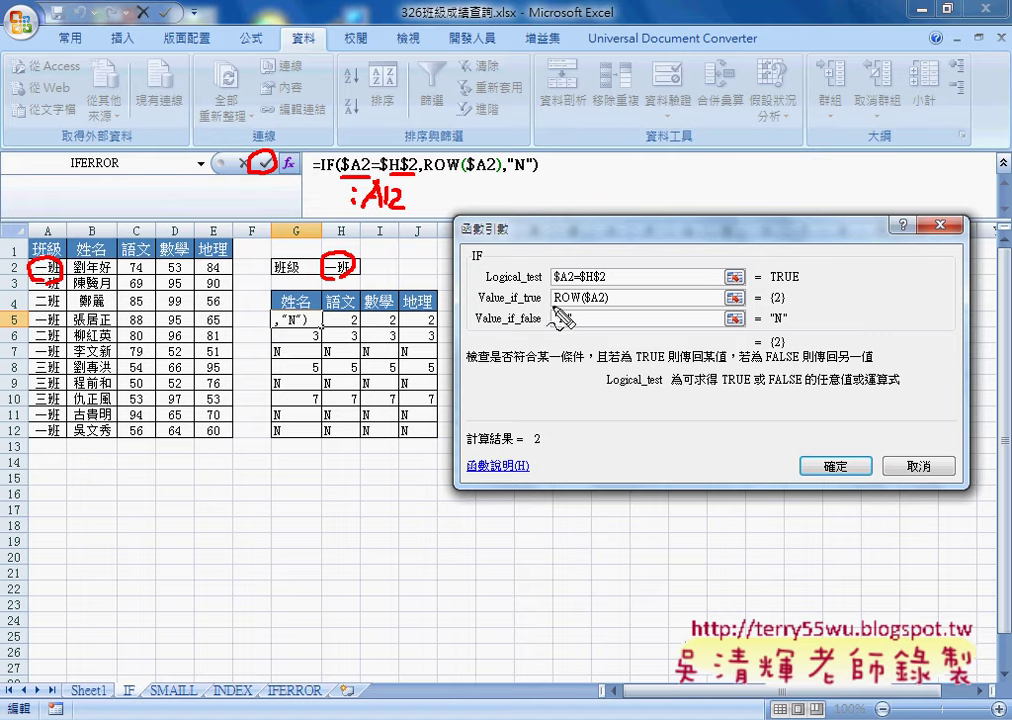
drag(553, 309, 612, 309)
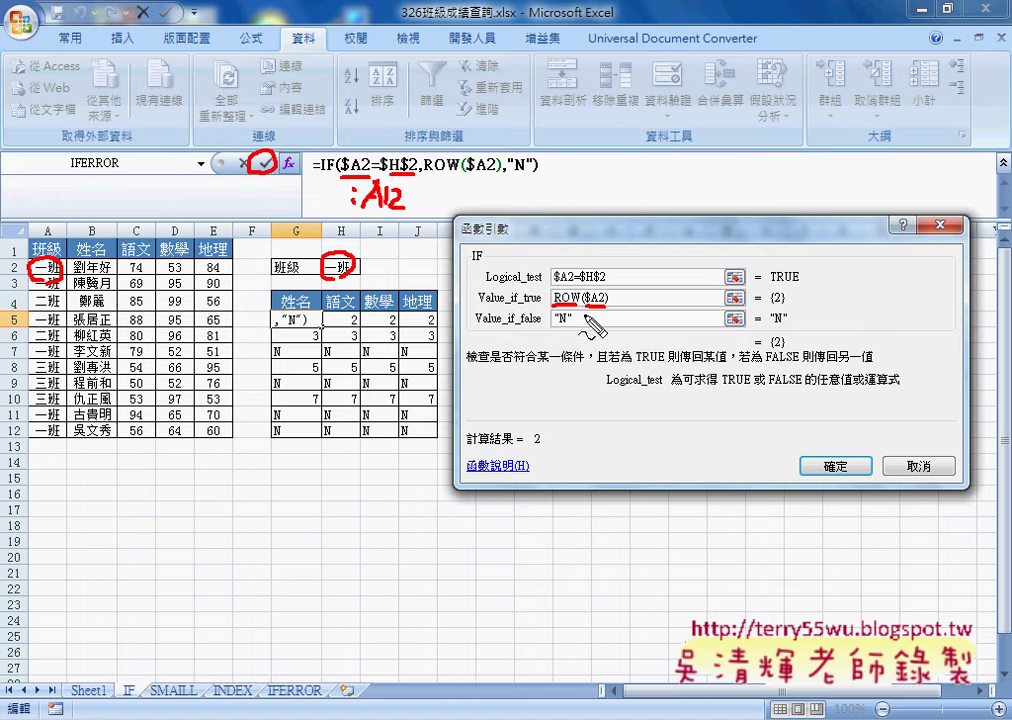
drag(9, 263, 24, 280)
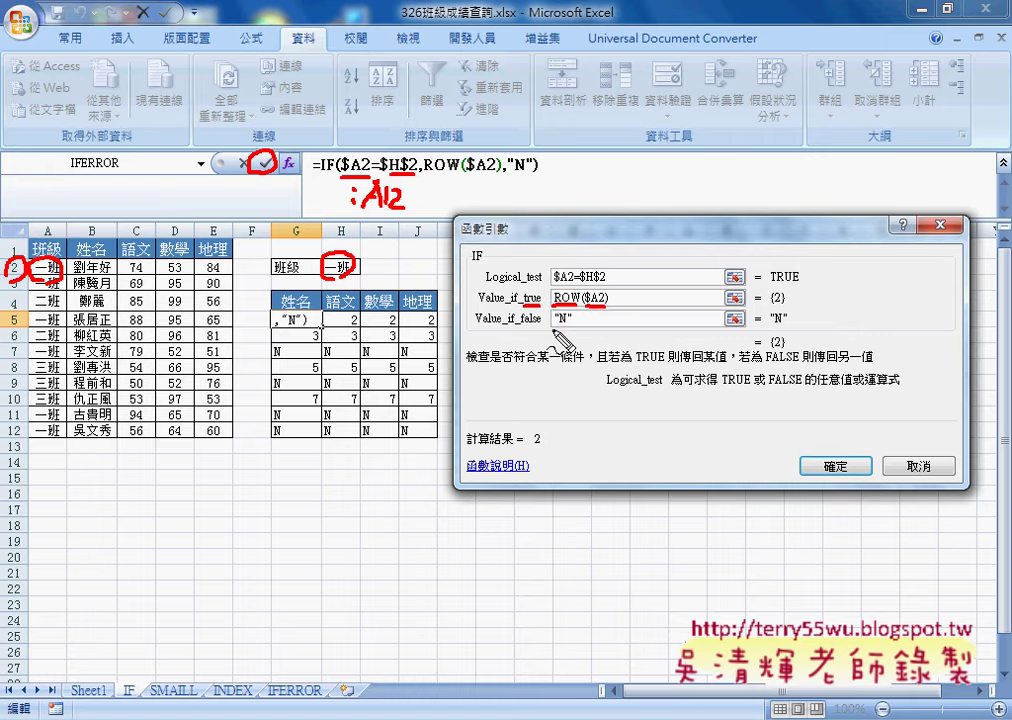
mouse_move(573, 335)
mouse_down()
mouse_move(555, 336)
mouse_move(567, 329)
mouse_up()
key(Escape)
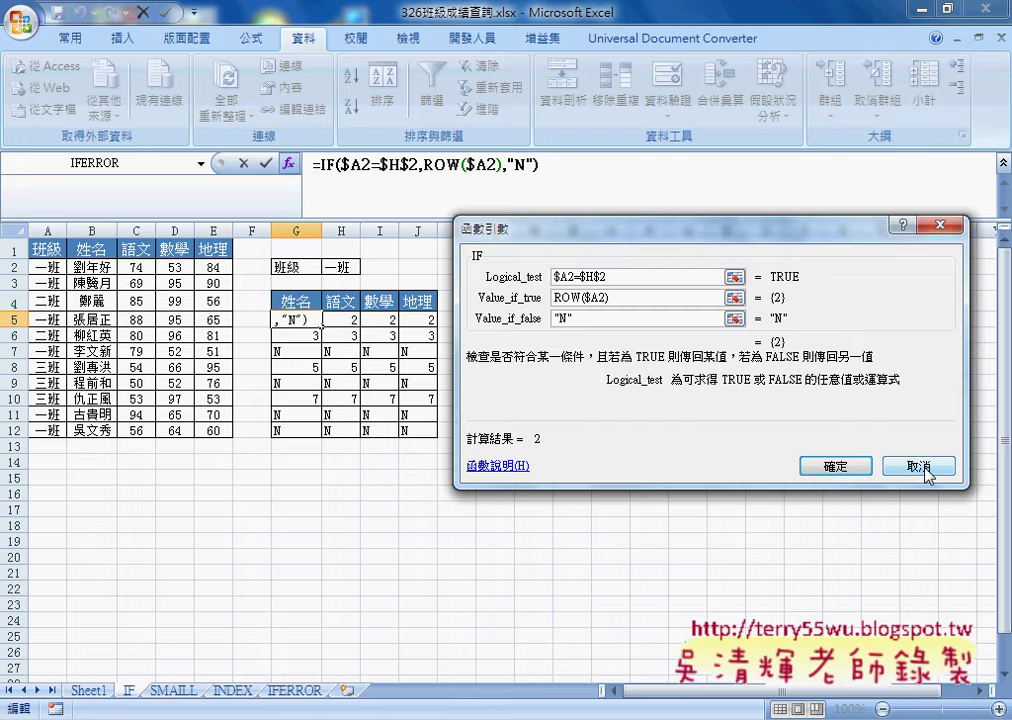
- Commit G5's =IF($A2=$H$2,ROW($A2),"N") as an array formula, then reopen it for editing
key(ctrl+shift+Return)
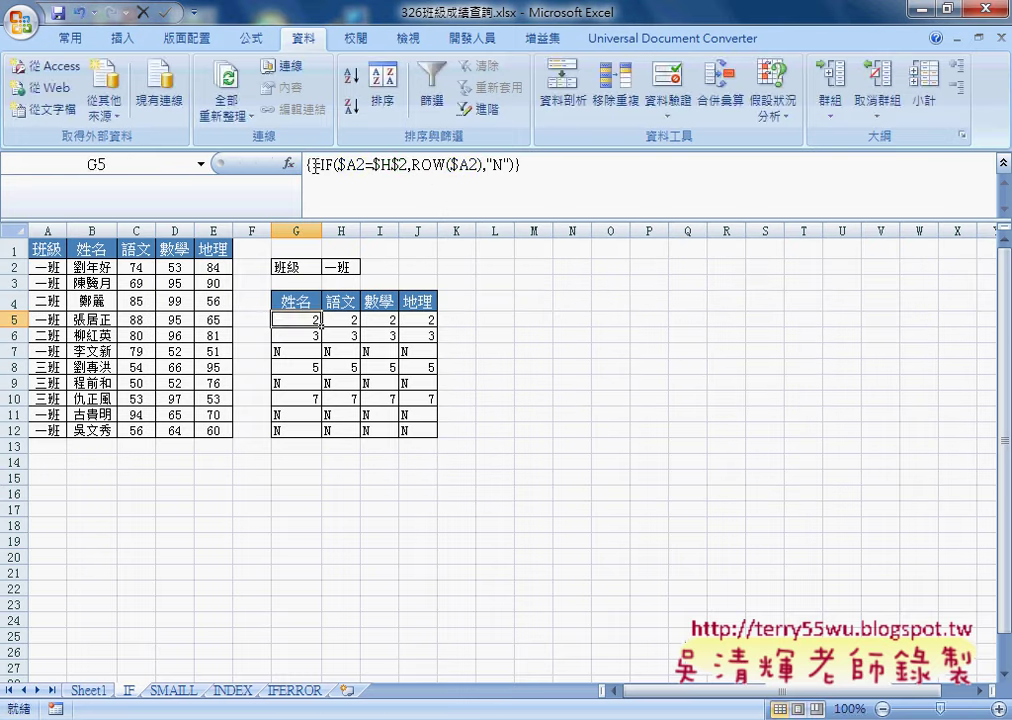
click(375, 166)
key(ctrl+shift+Return)
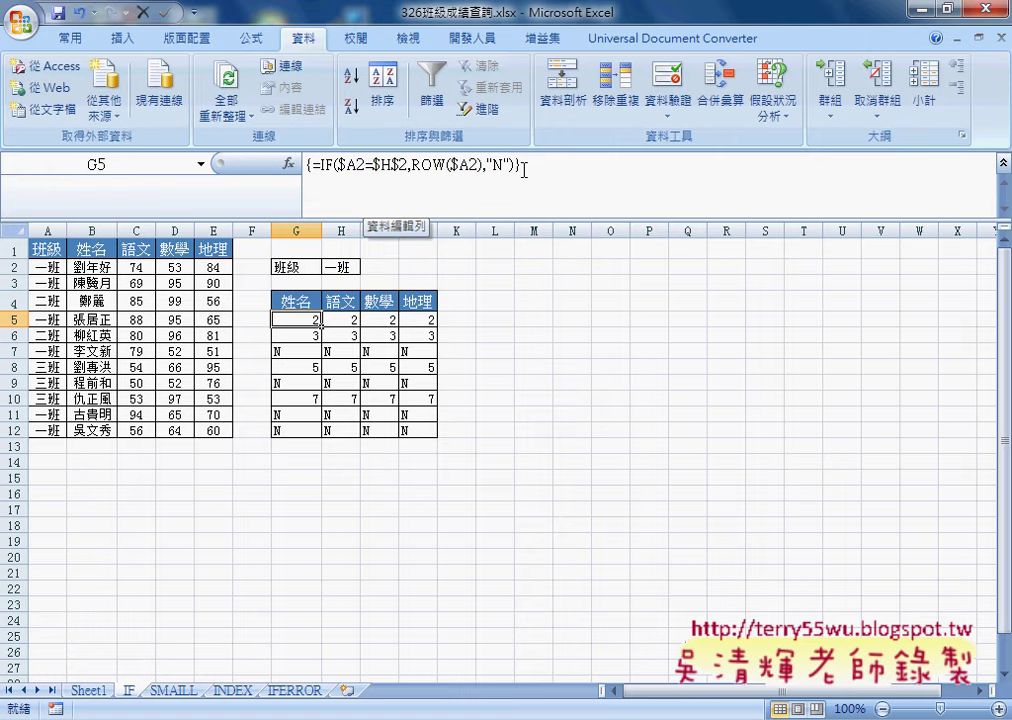
click(318, 166)
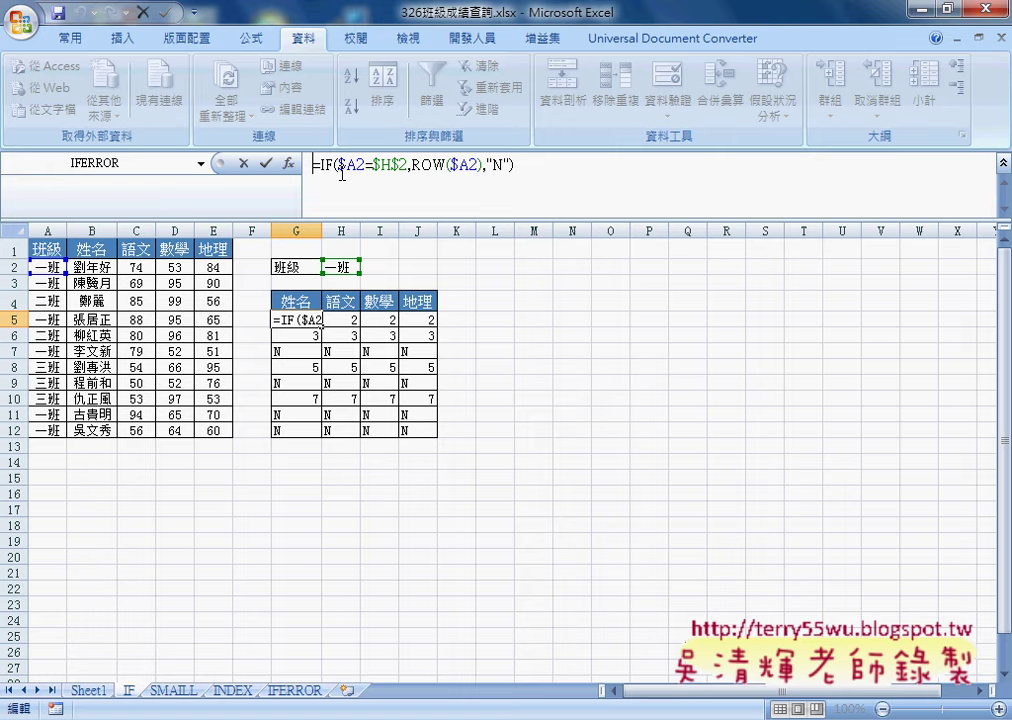
- Turn G5 into the literal text {=IF($A2=$H$2,ROW($A2),"N")} with typed braces, and widen column G
text({)
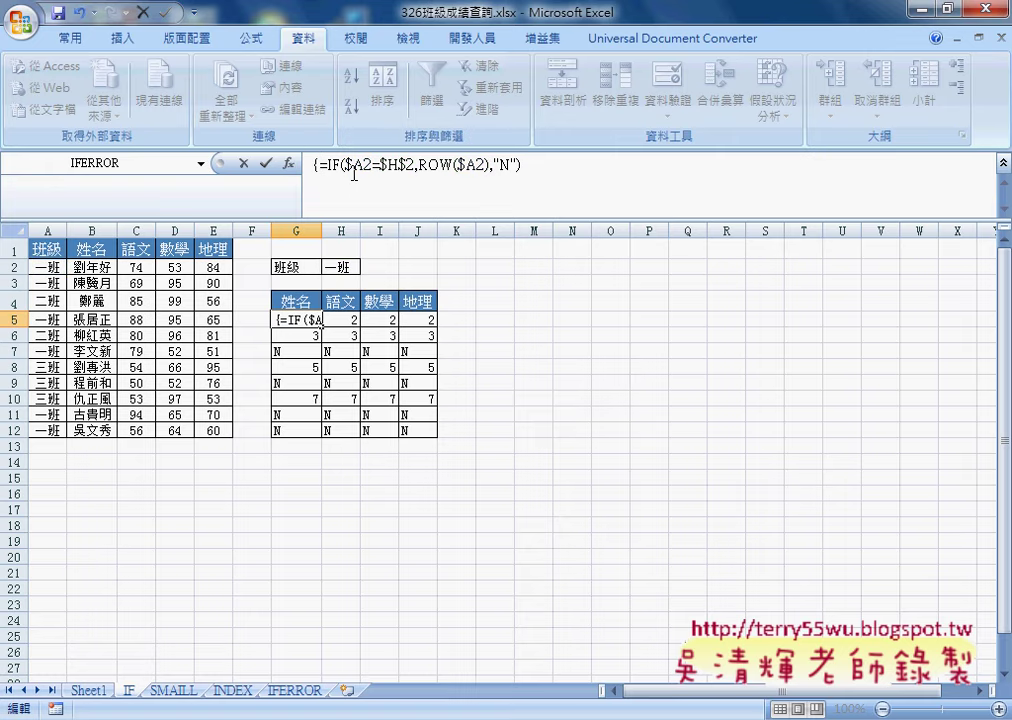
click(538, 169)
text(})
click(265, 164)
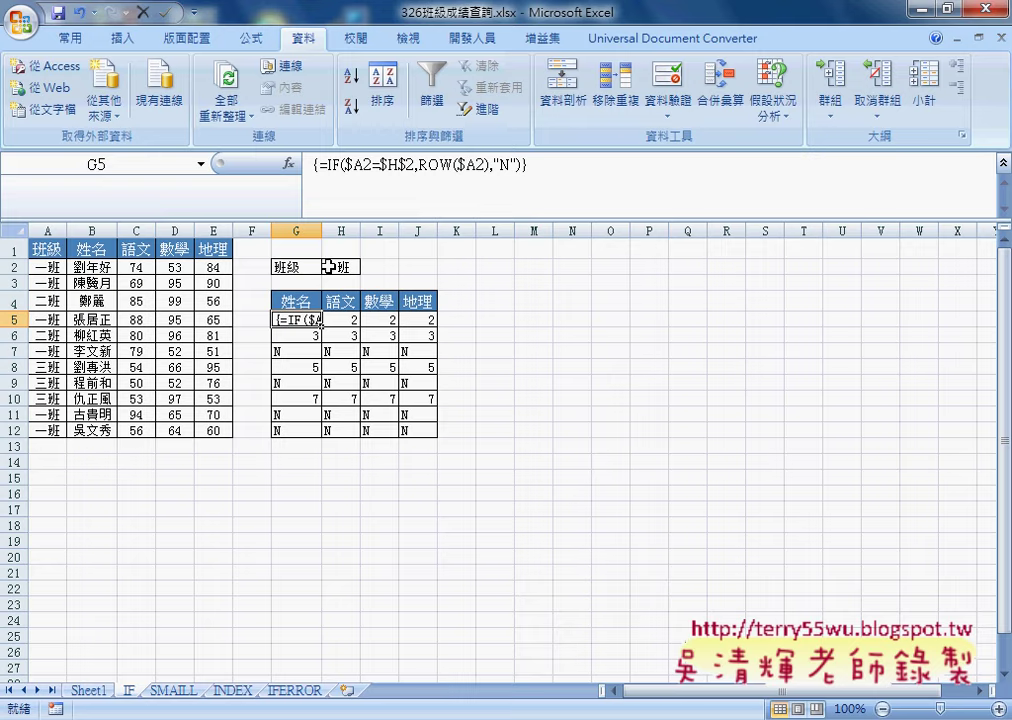
drag(322, 231, 408, 231)
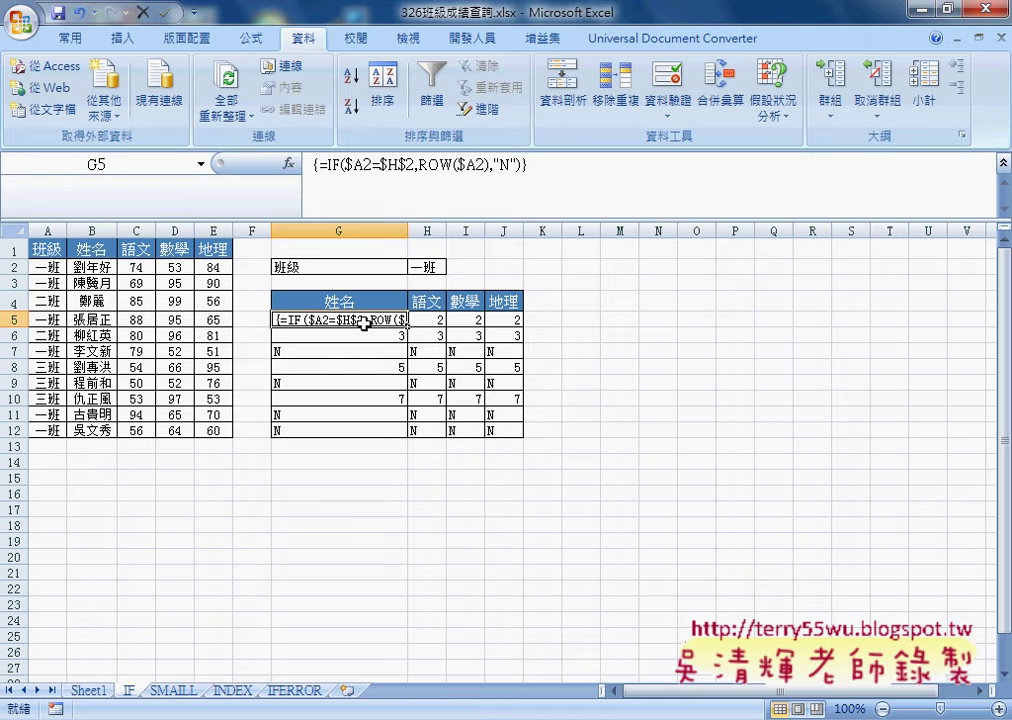
- Delete the leading brace from G5's text formula and switch to the Google Docs notes
click(311, 164)
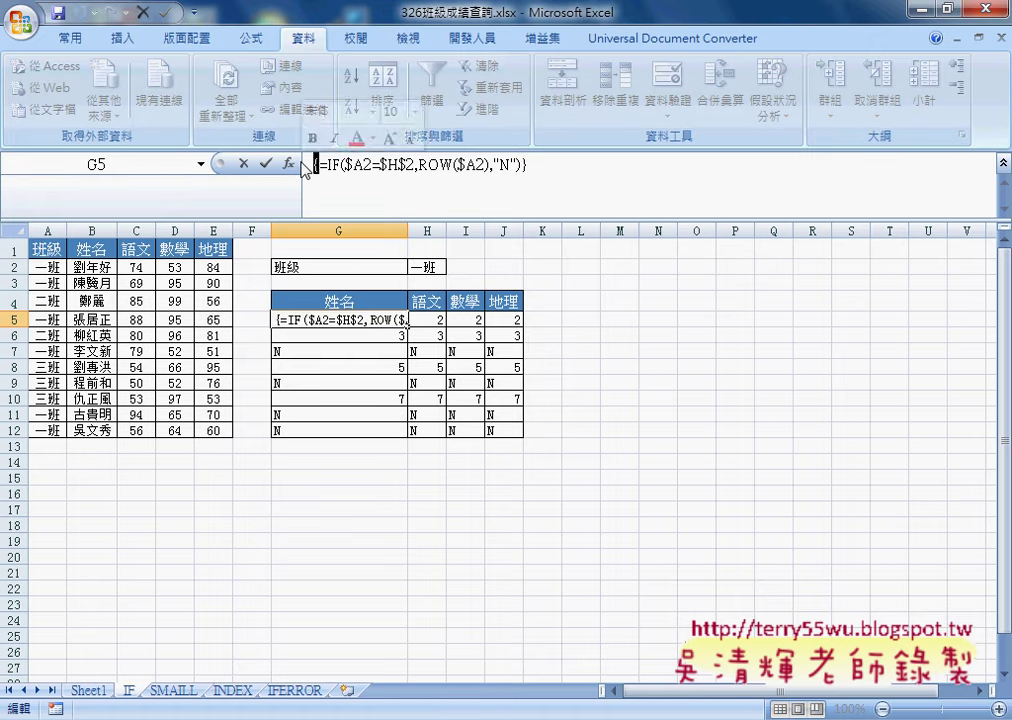
key(Delete)
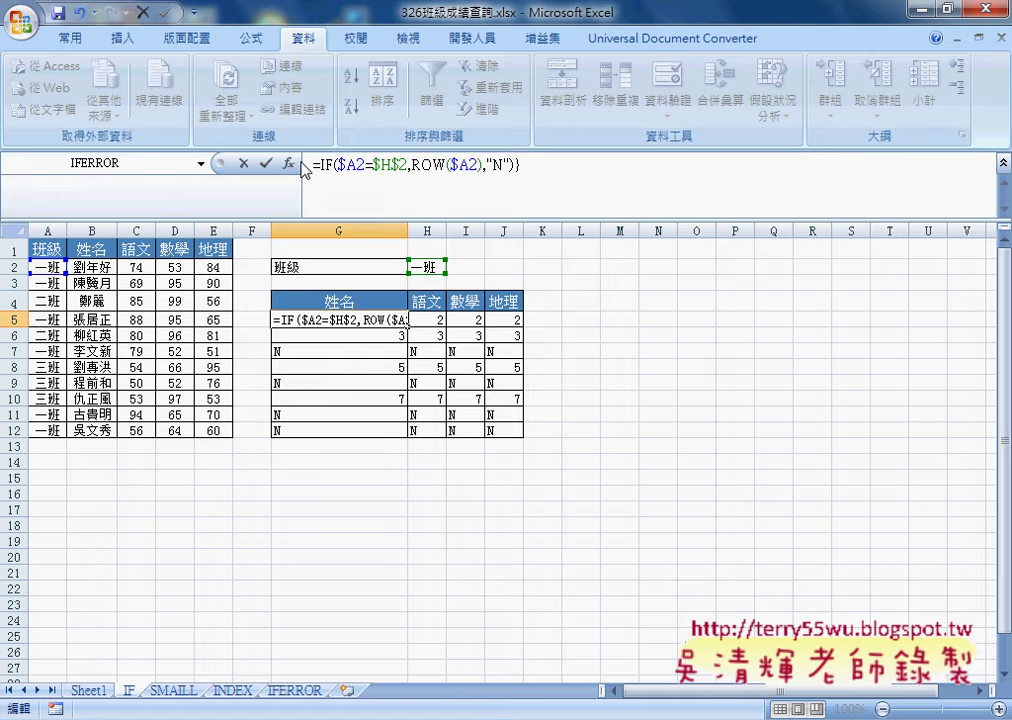
key(alt+Tab)
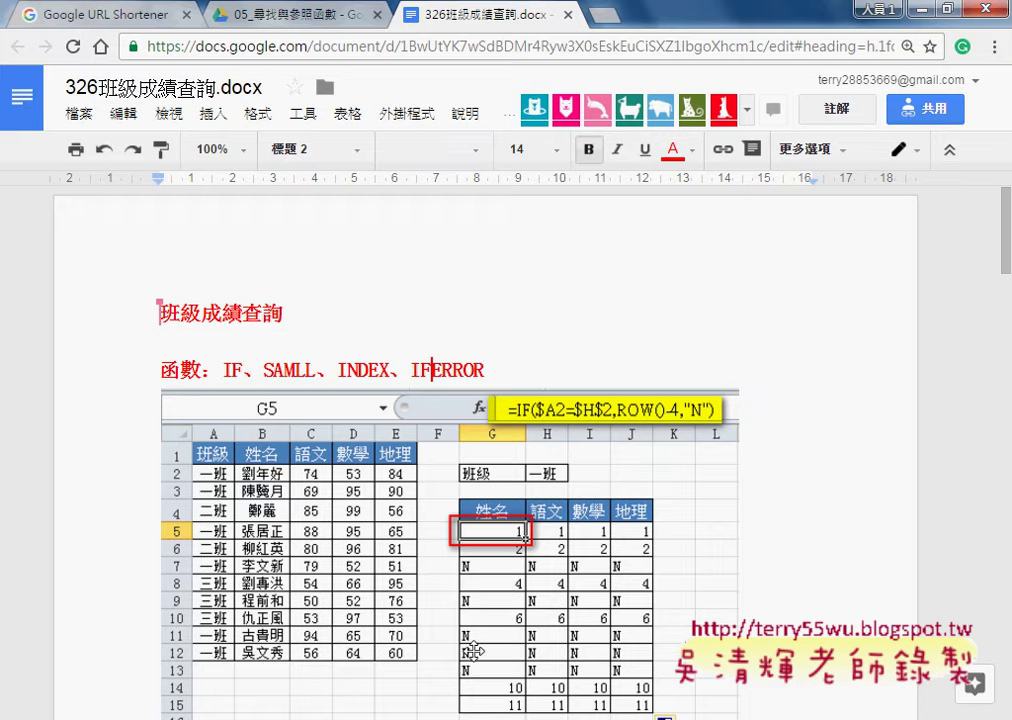
- Scroll the notes to the red SMALL array formula, select it, and go back to Excel
scroll(463, 425, down, 5)
scroll(242, 377, down, 2)
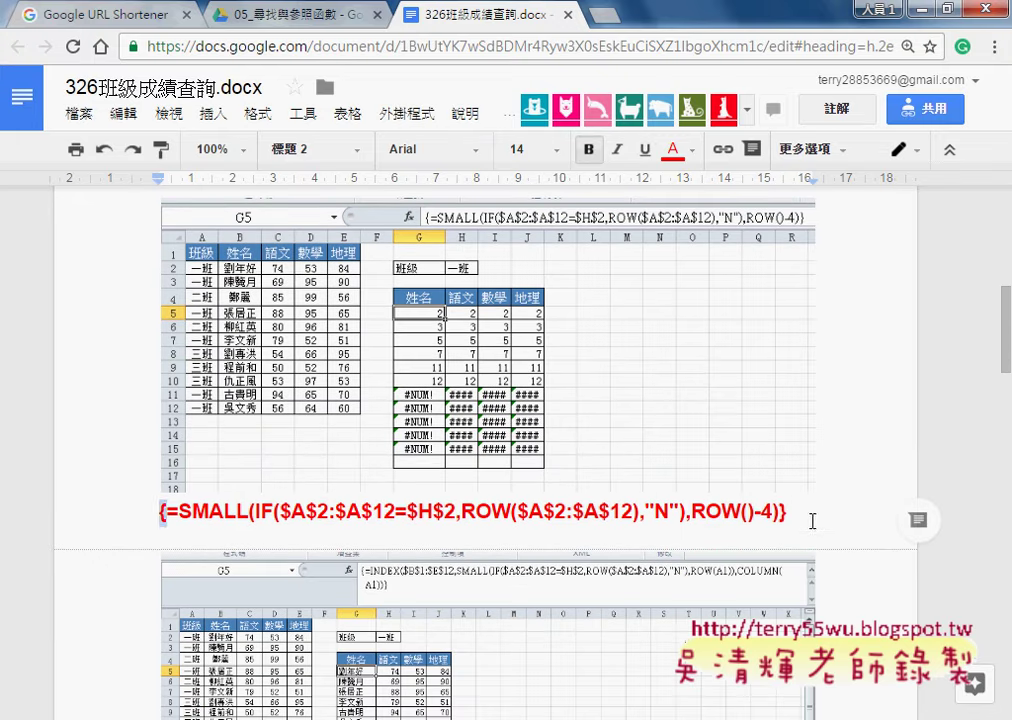
click(783, 511)
drag(167, 512, 781, 513)
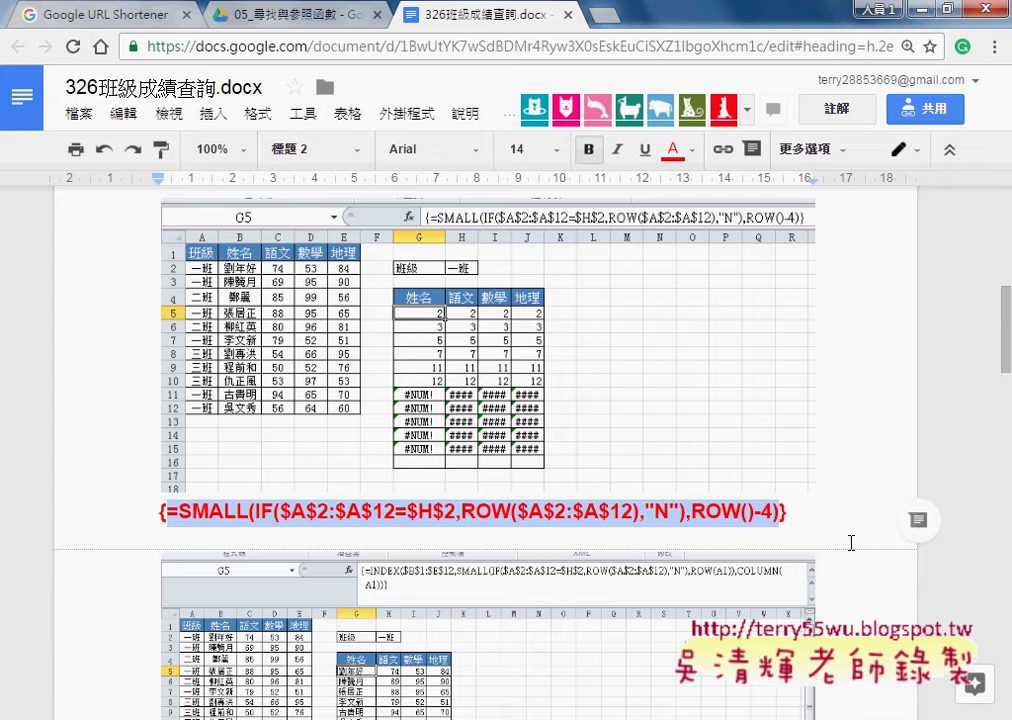
click(921, 12)
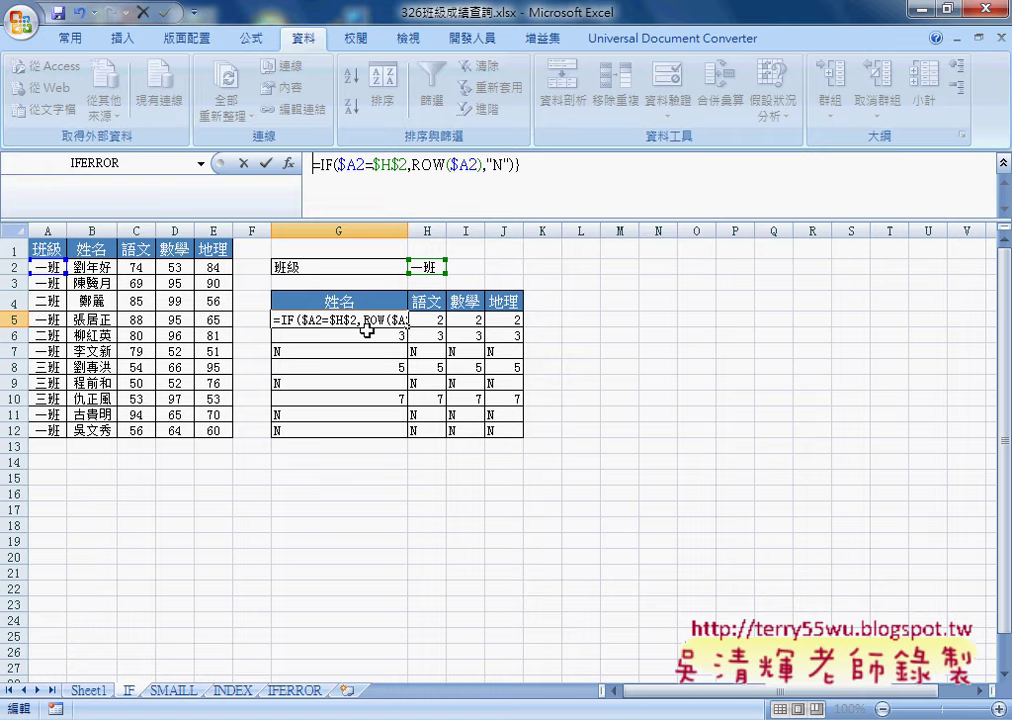
- Drop the trailing brace, array-enter G5 so it shows 2, and fill it across G5:J12
key(Return)
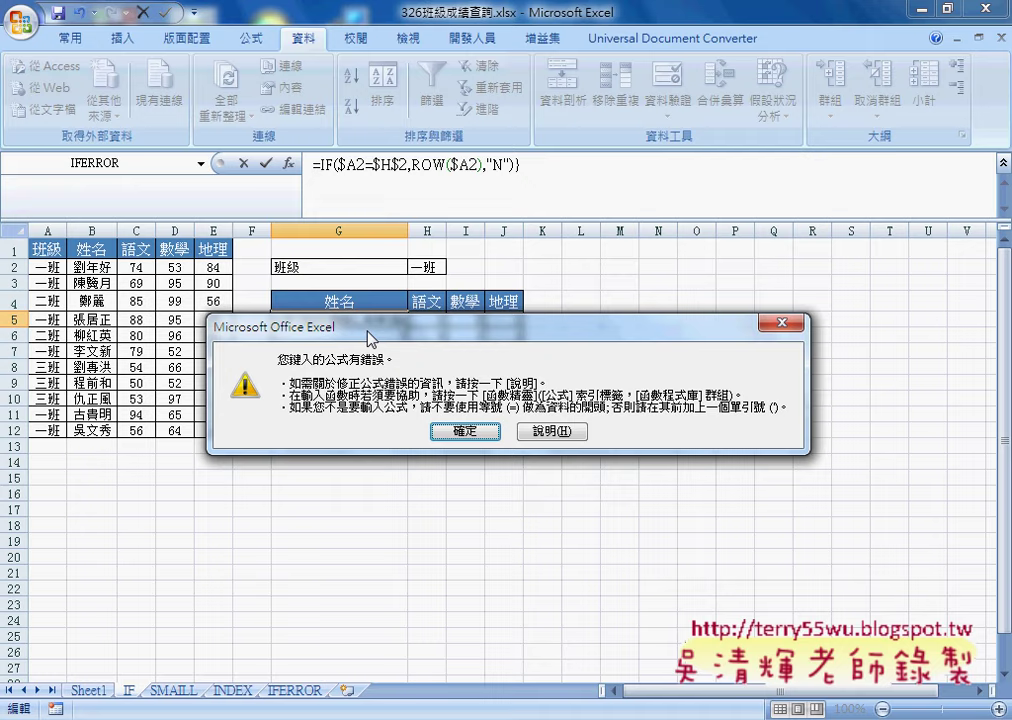
click(465, 432)
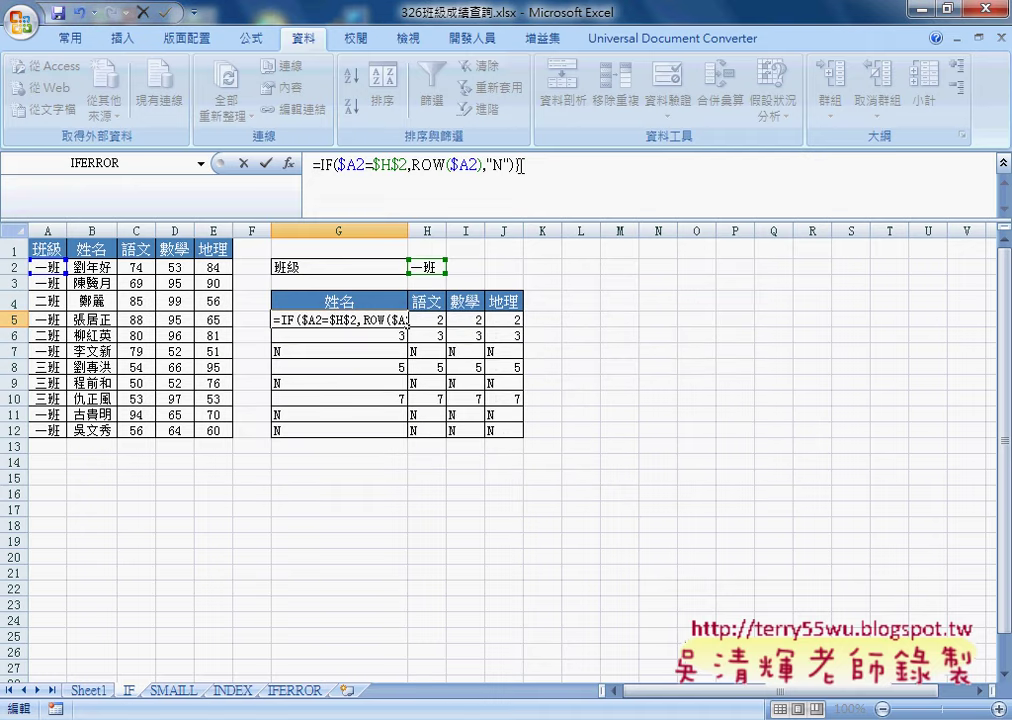
click(566, 166)
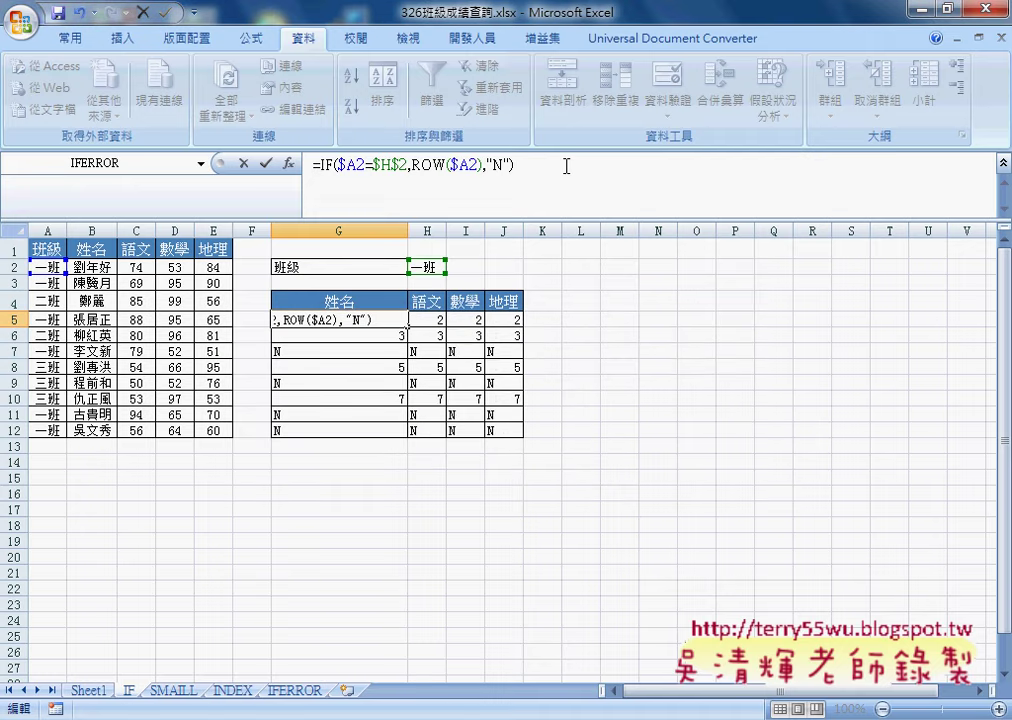
key(ctrl+shift+Return)
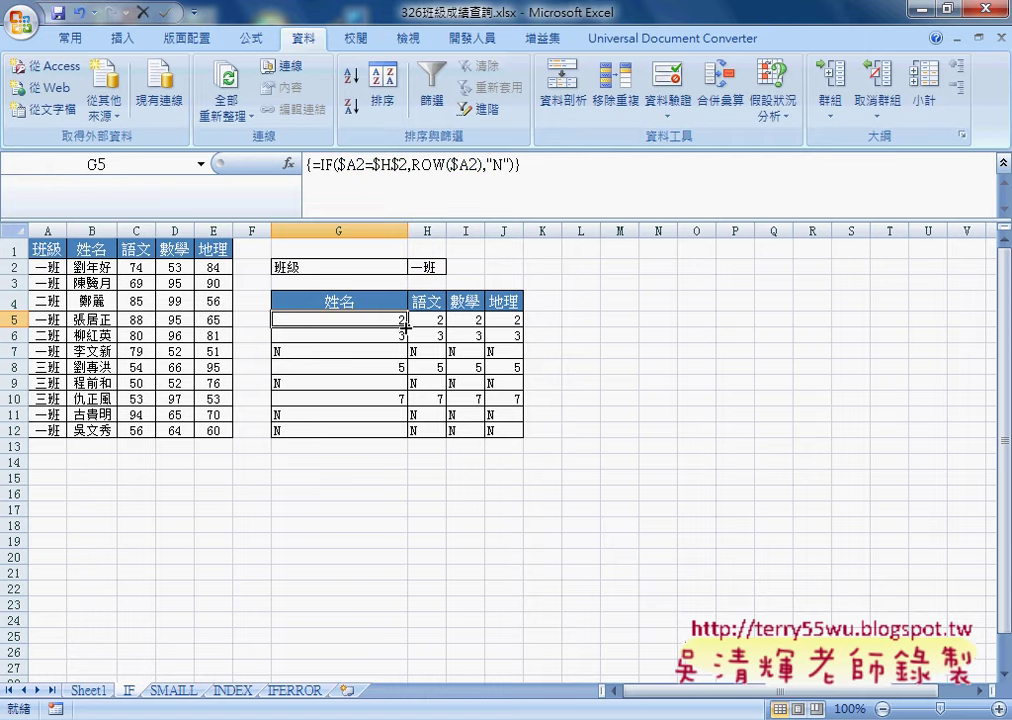
mouse_move(407, 326)
mouse_down()
mouse_move(516, 326)
mouse_move(520, 437)
mouse_up()
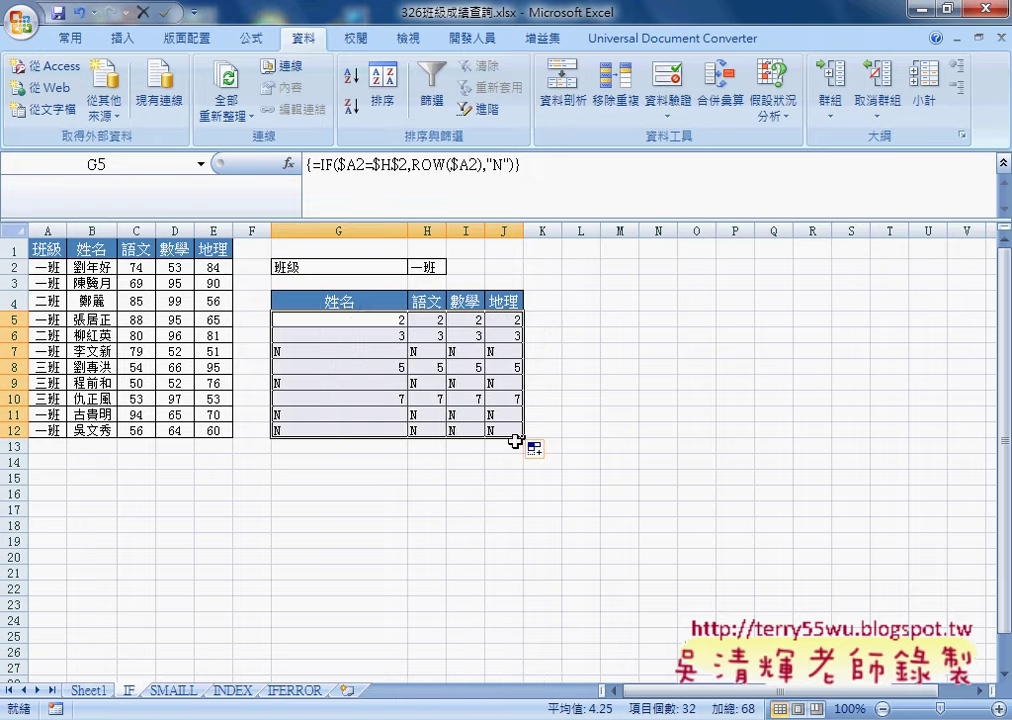
double_click(407, 231)
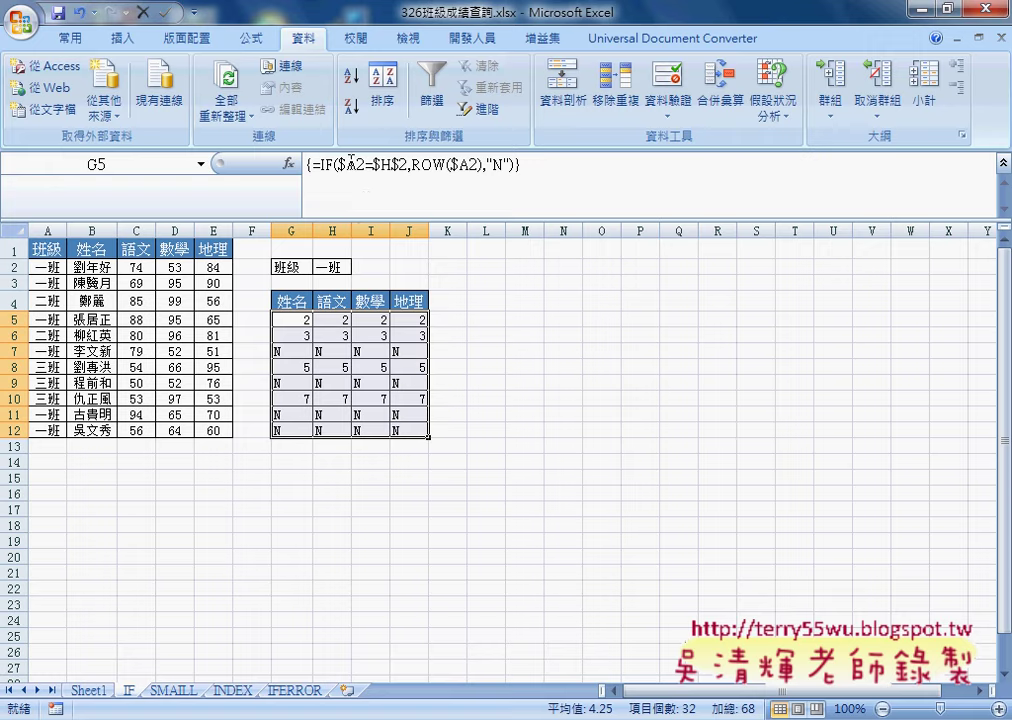
drag(337, 164, 356, 164)
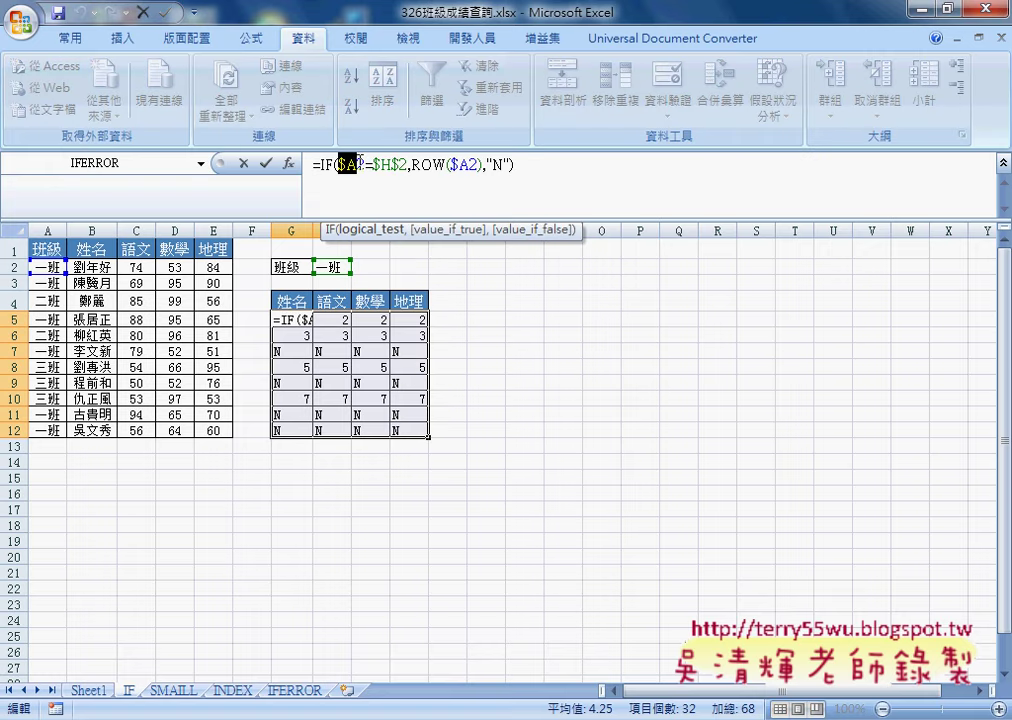
key(Right)
key(shift+Right)
click(268, 166)
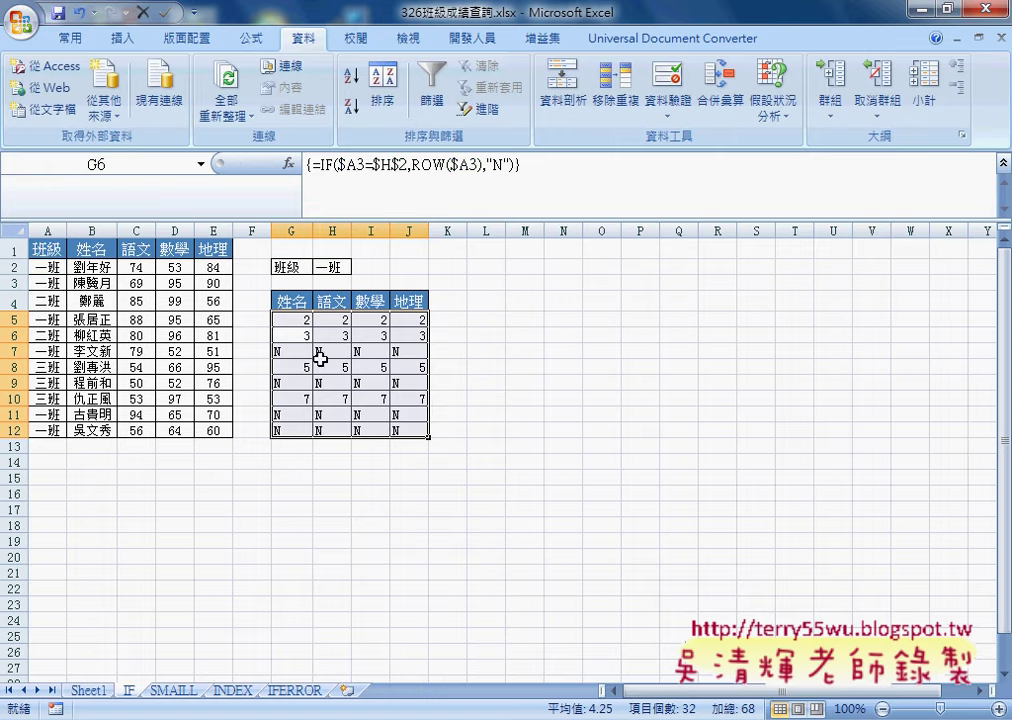
click(298, 318)
click(298, 335)
click(298, 366)
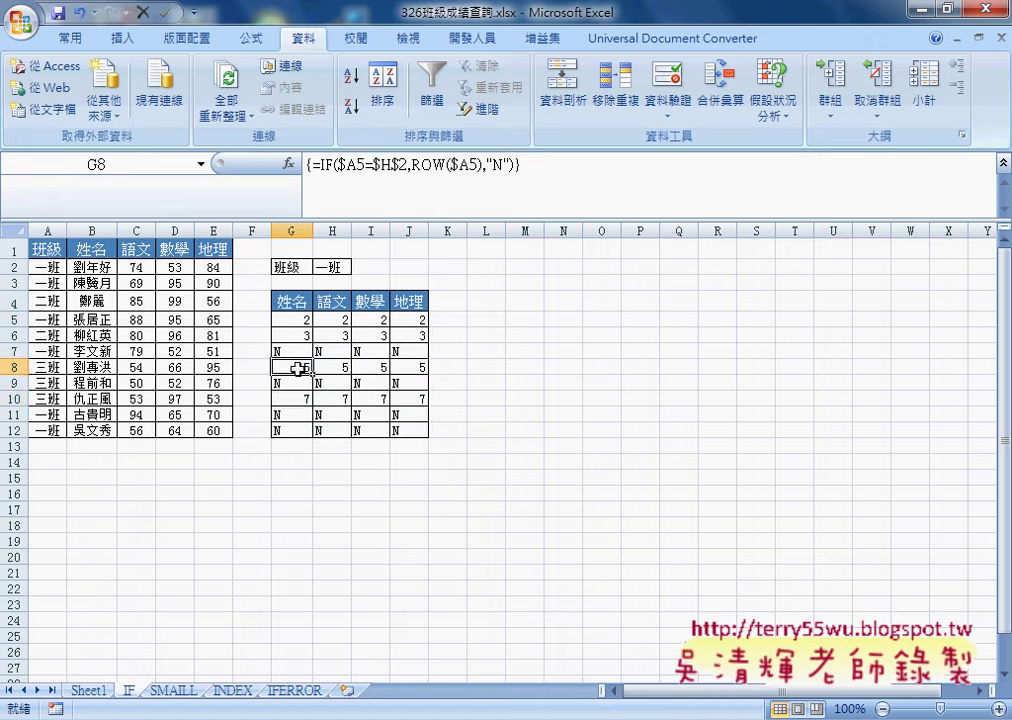
click(298, 397)
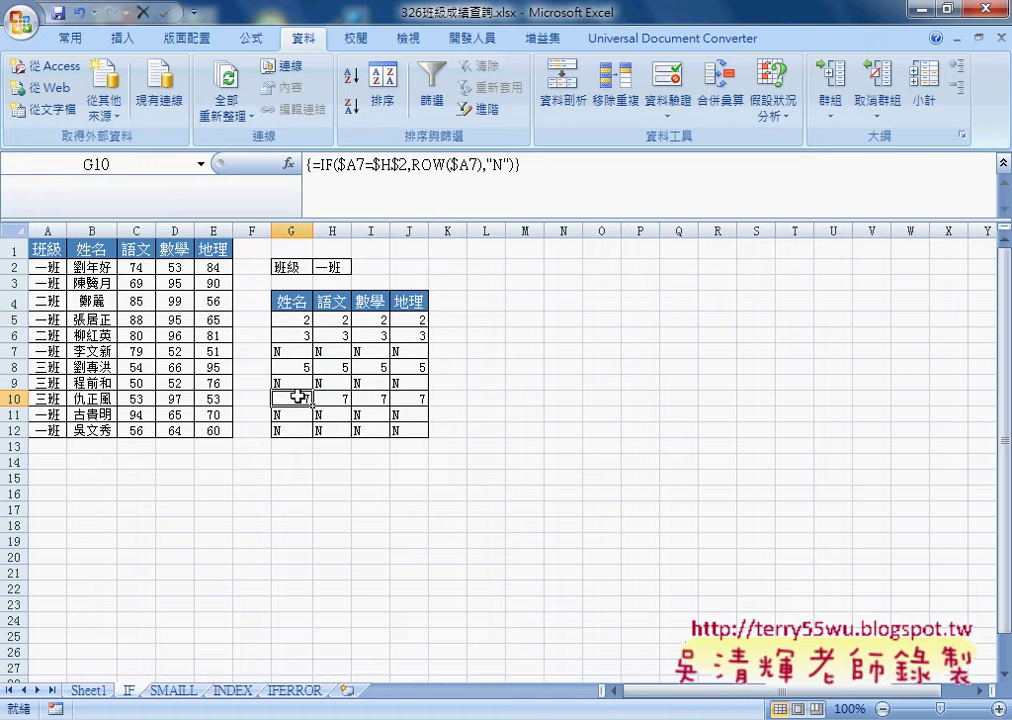
click(338, 265)
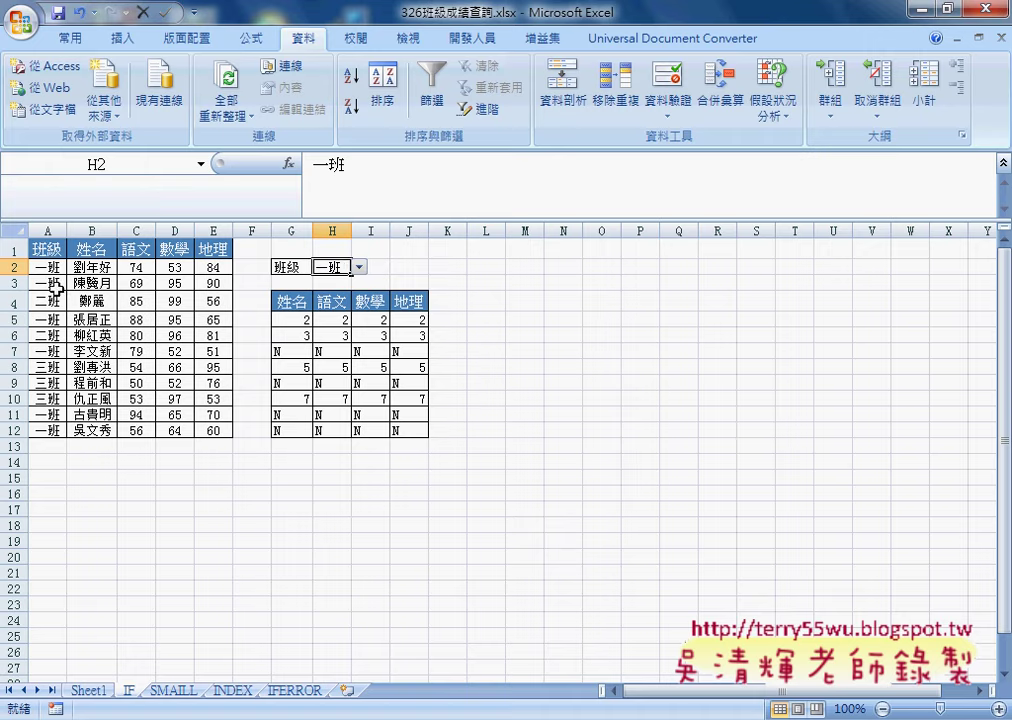
drag(47, 266, 47, 335)
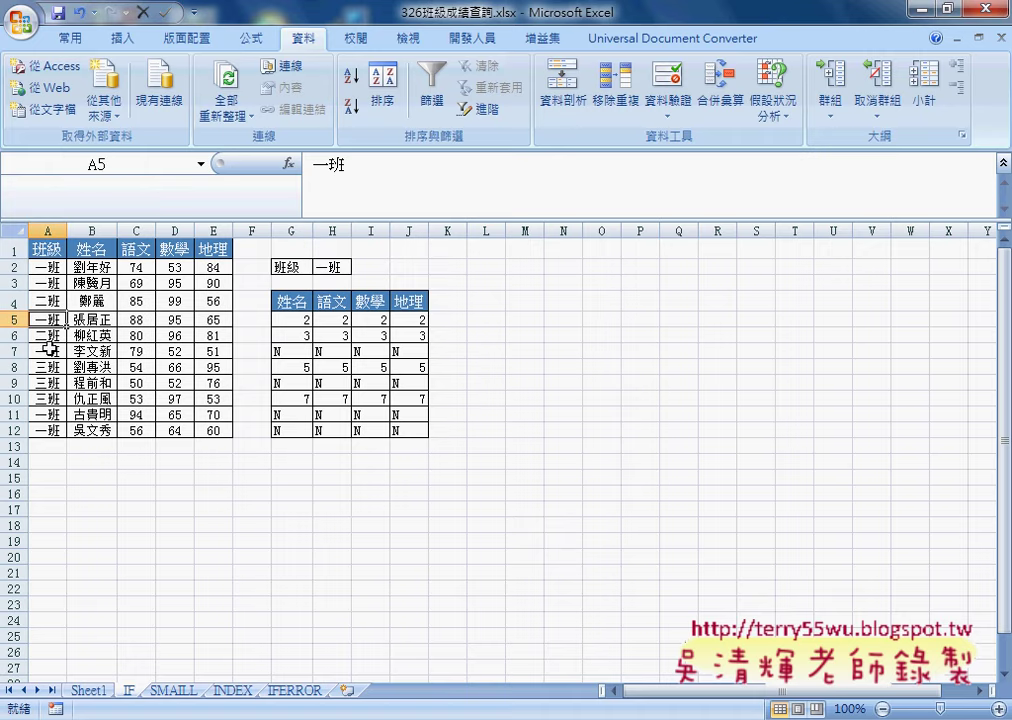
click(52, 350)
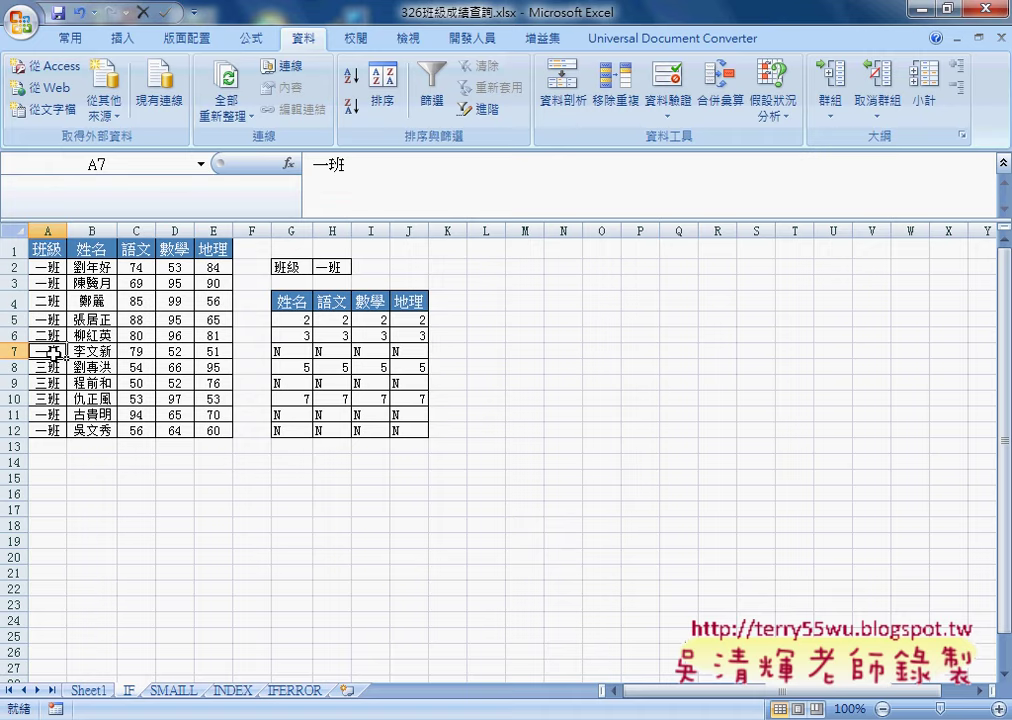
drag(292, 318, 409, 432)
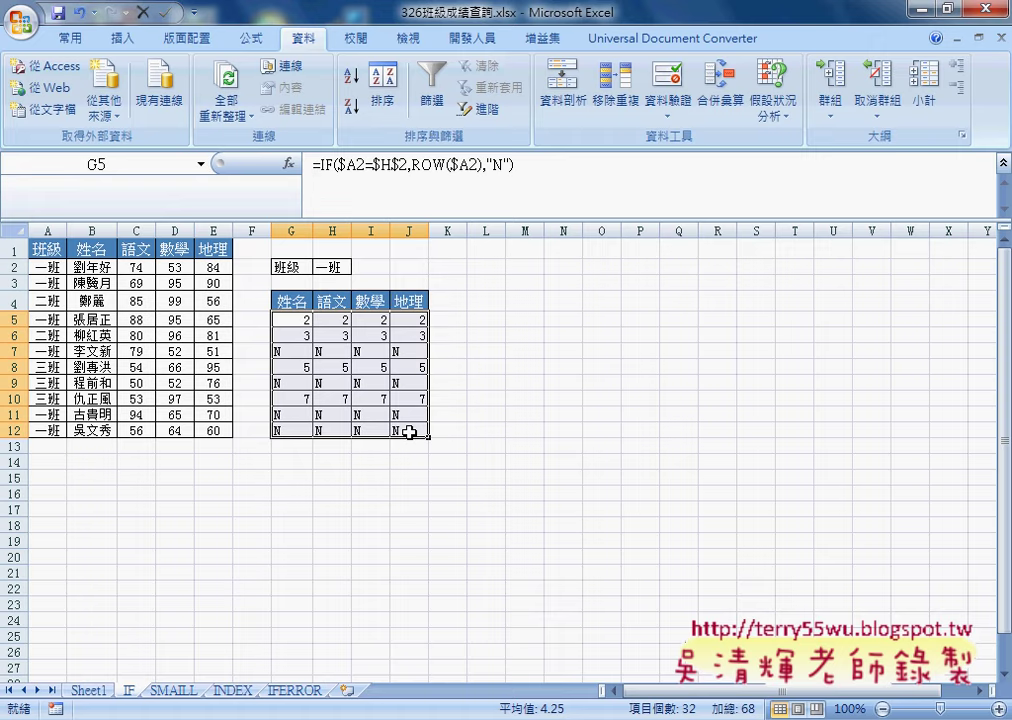
- Explain G5's IF formula, data row A2:E2 and G7's array formula, then select G5's formula for editing
click(298, 322)
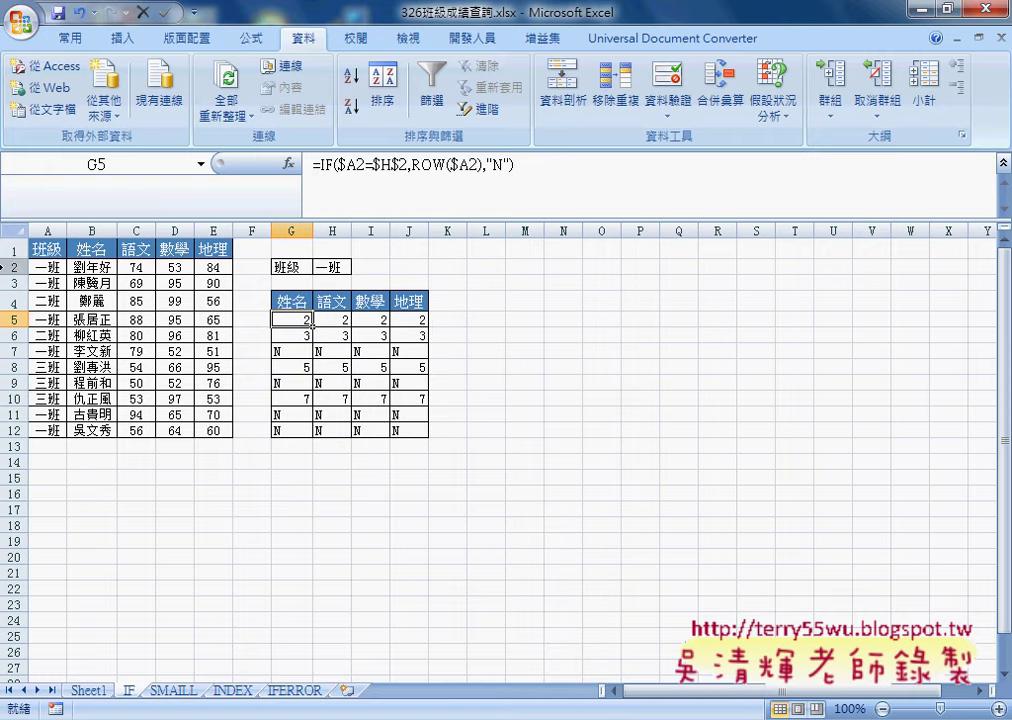
drag(45, 268, 211, 265)
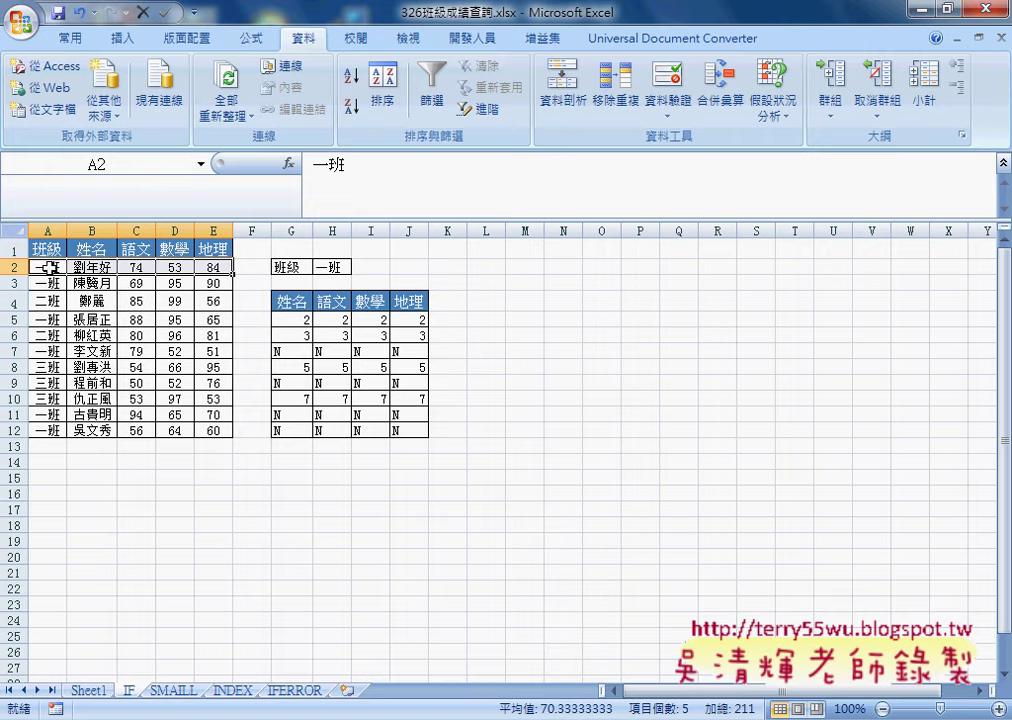
click(300, 226)
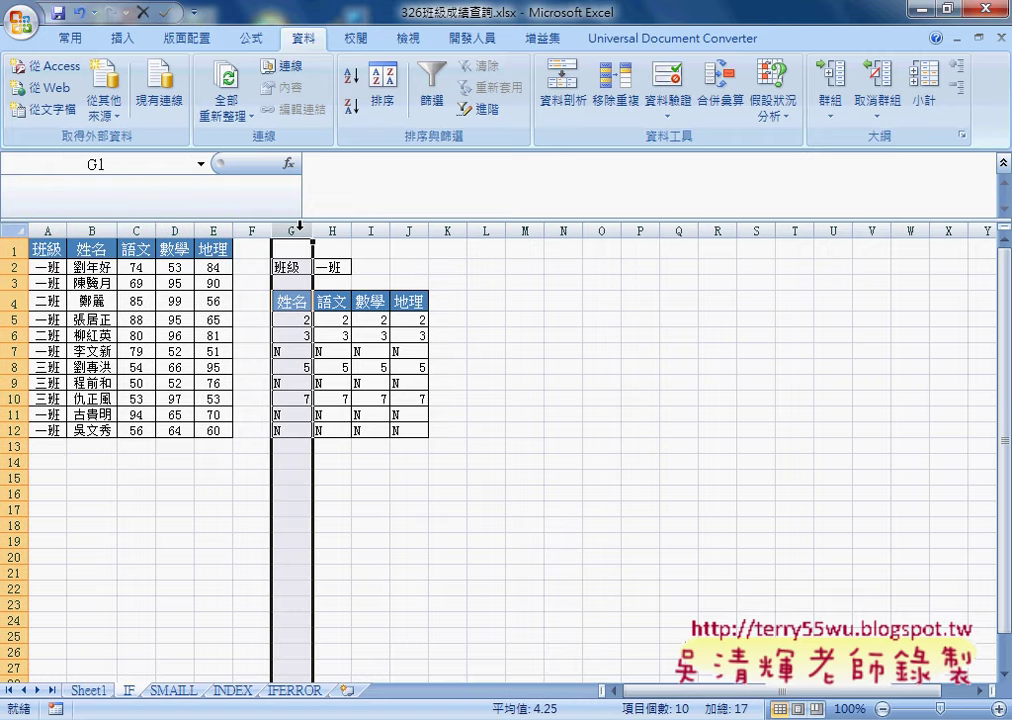
click(92, 228)
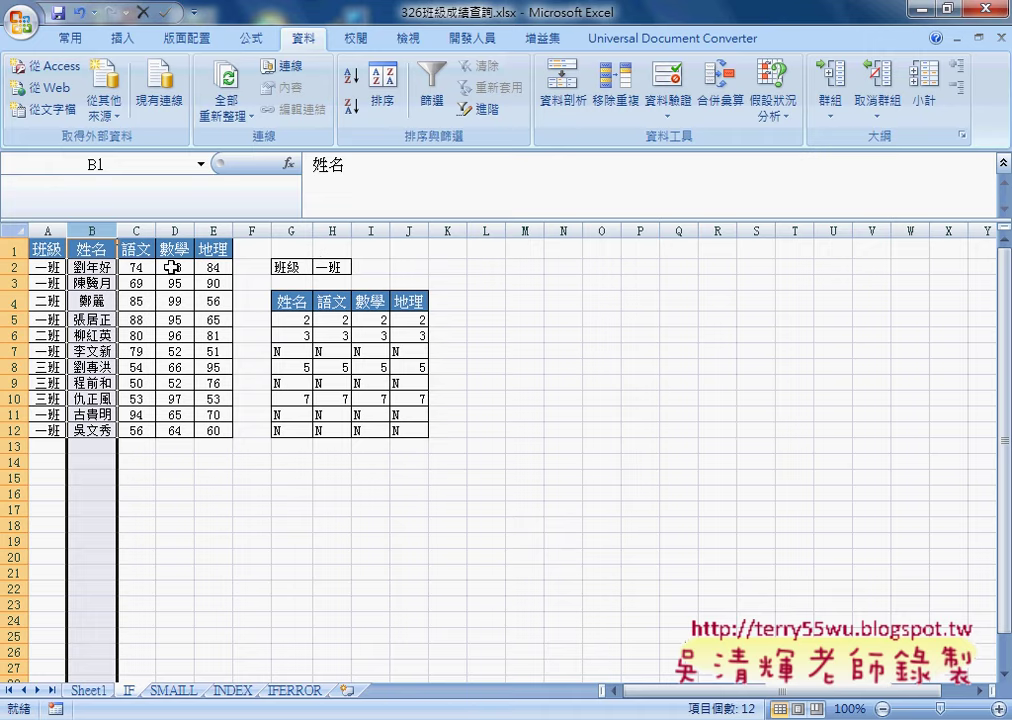
click(290, 321)
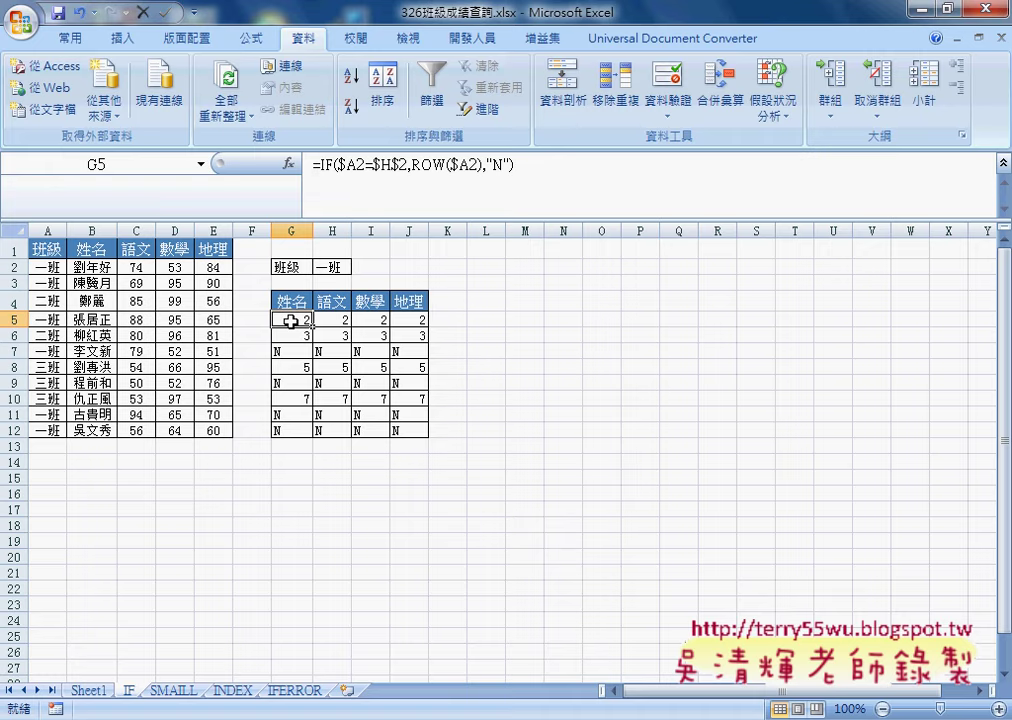
click(290, 352)
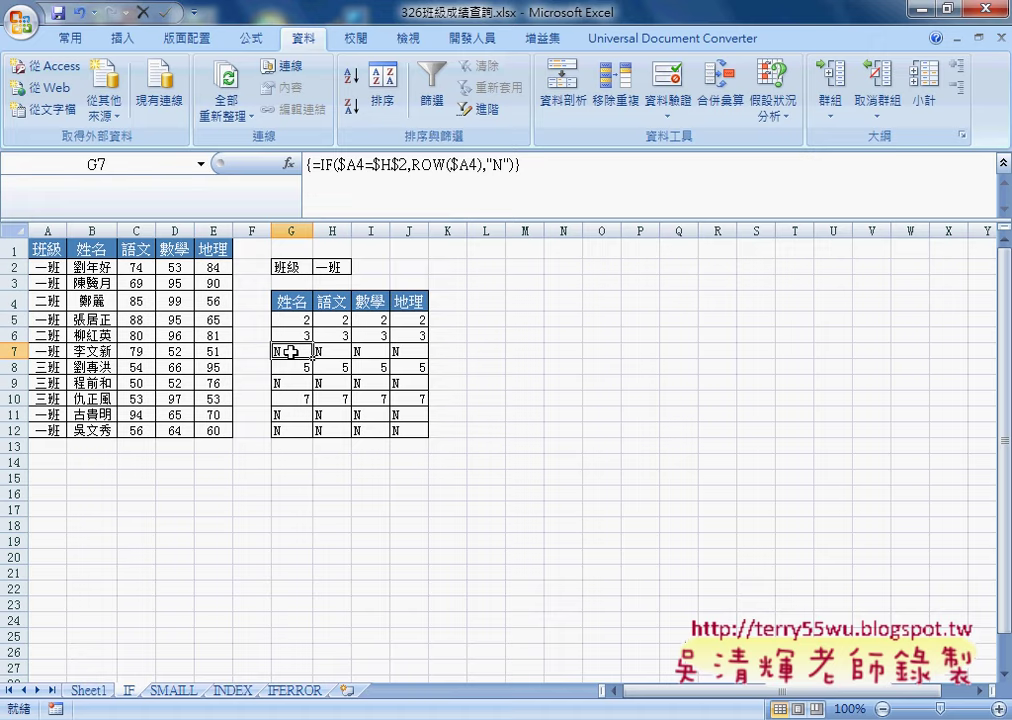
click(296, 318)
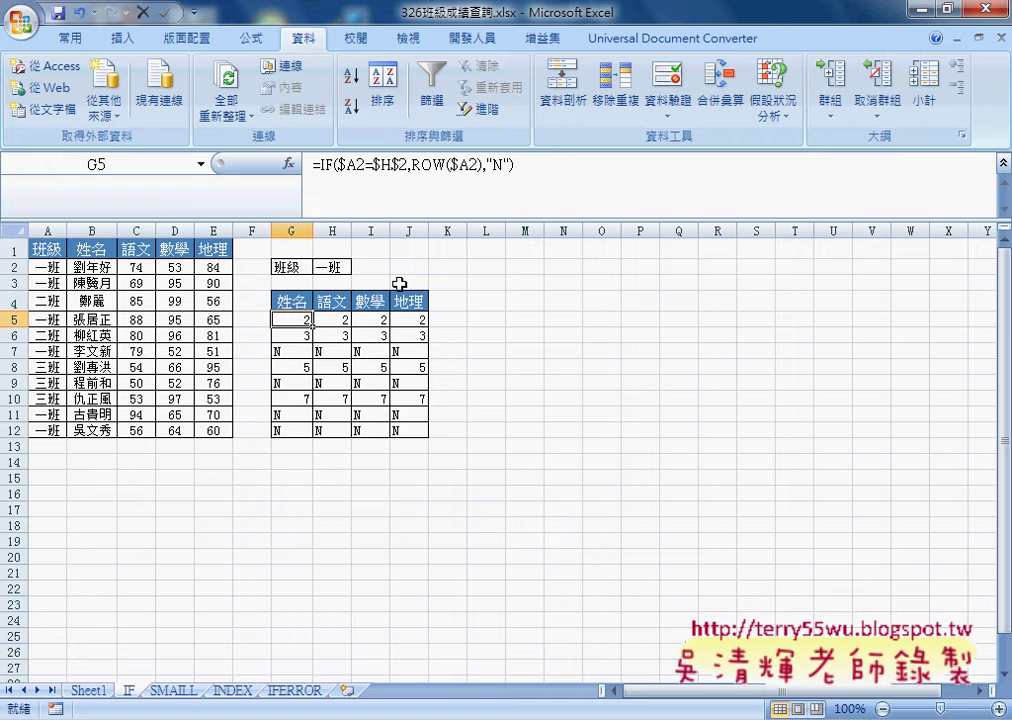
drag(319, 166, 542, 169)
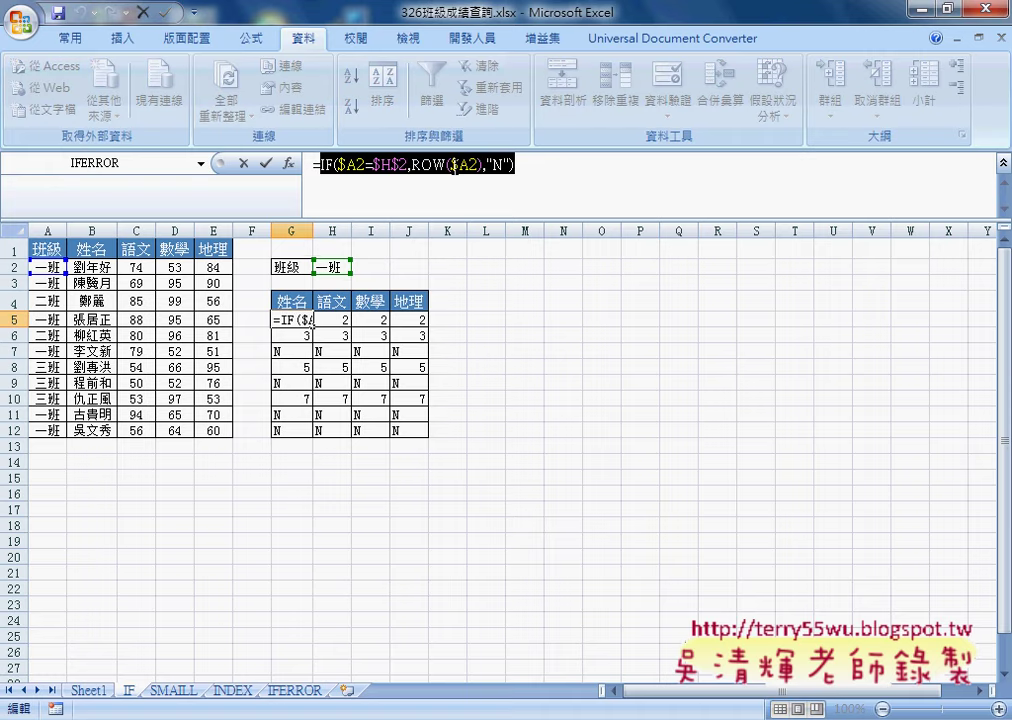
- Cancel G5's edit after viewing the SMAILL and Sheet1 tabs, and copy the IF sheet as IF (2)
right_click(457, 169)
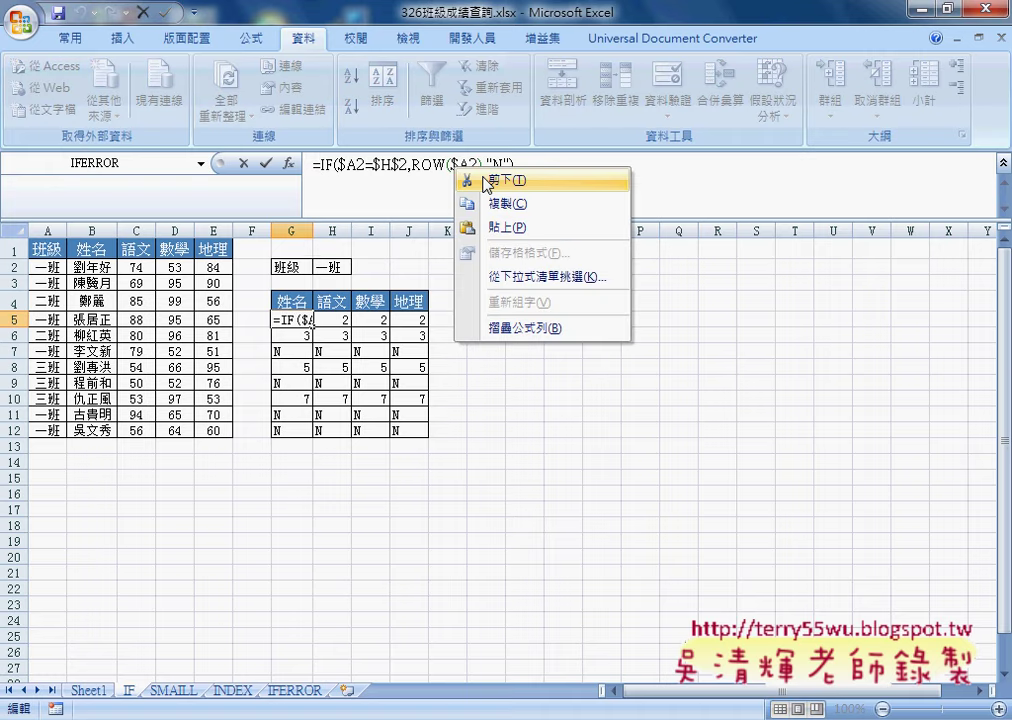
click(136, 691)
text(=)
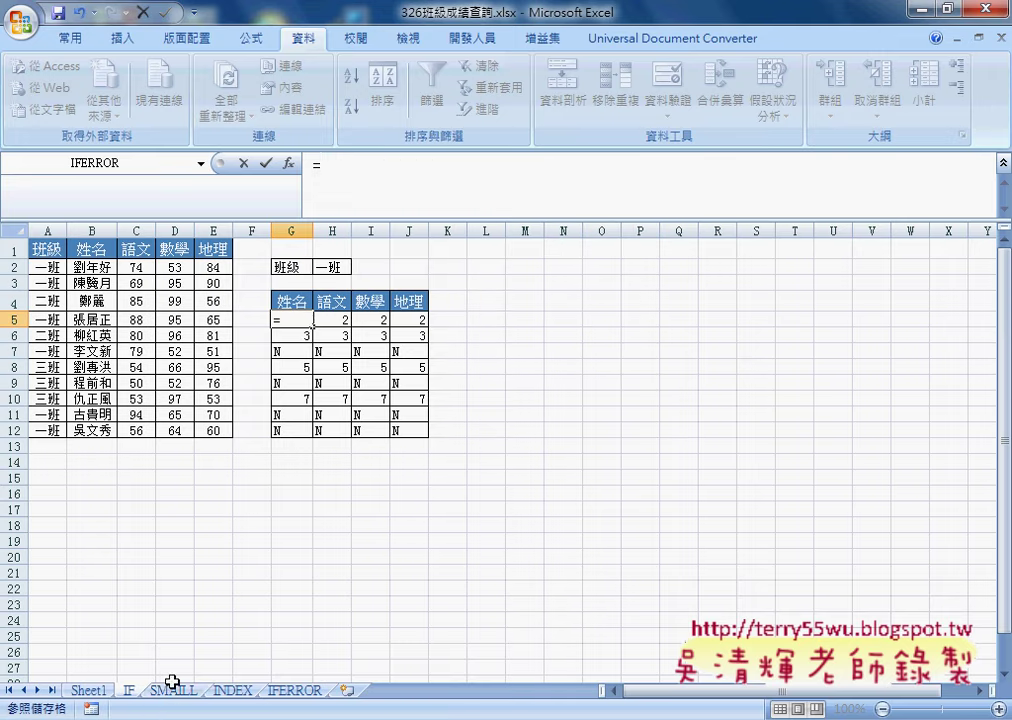
click(168, 692)
click(129, 691)
click(147, 693)
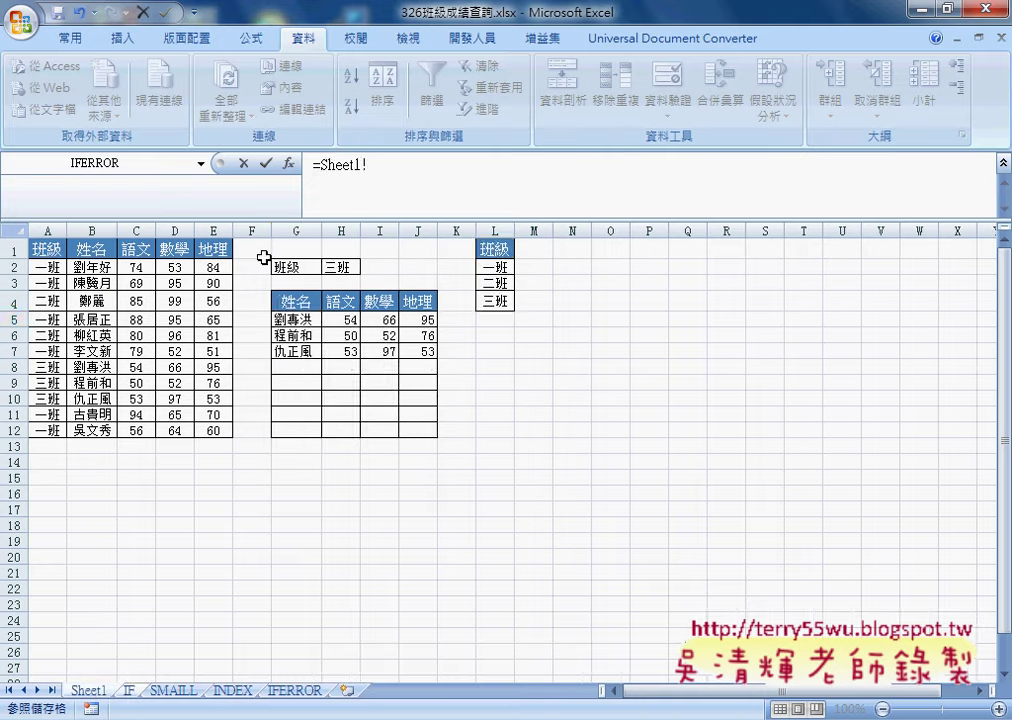
key(Escape)
mouse_move(140, 692)
mouse_down()
mouse_move(179, 690)
mouse_move(160, 691)
mouse_up()
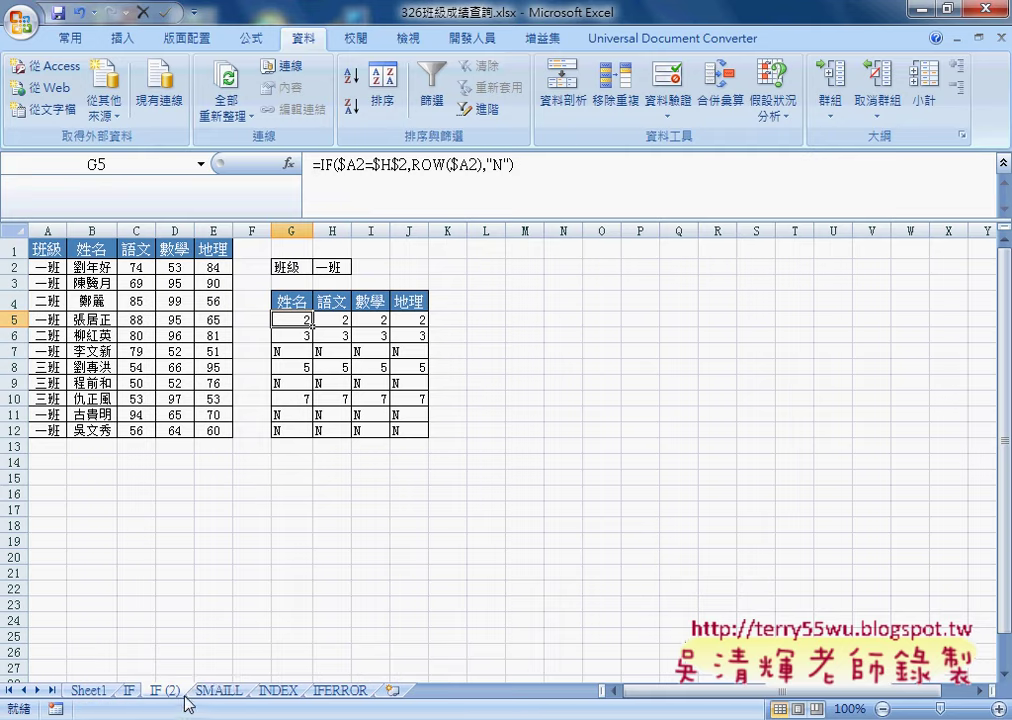
- After comparing with SMAILL, cut G5's IF formula on IF (2) with 剪下, leaving only '='
click(229, 693)
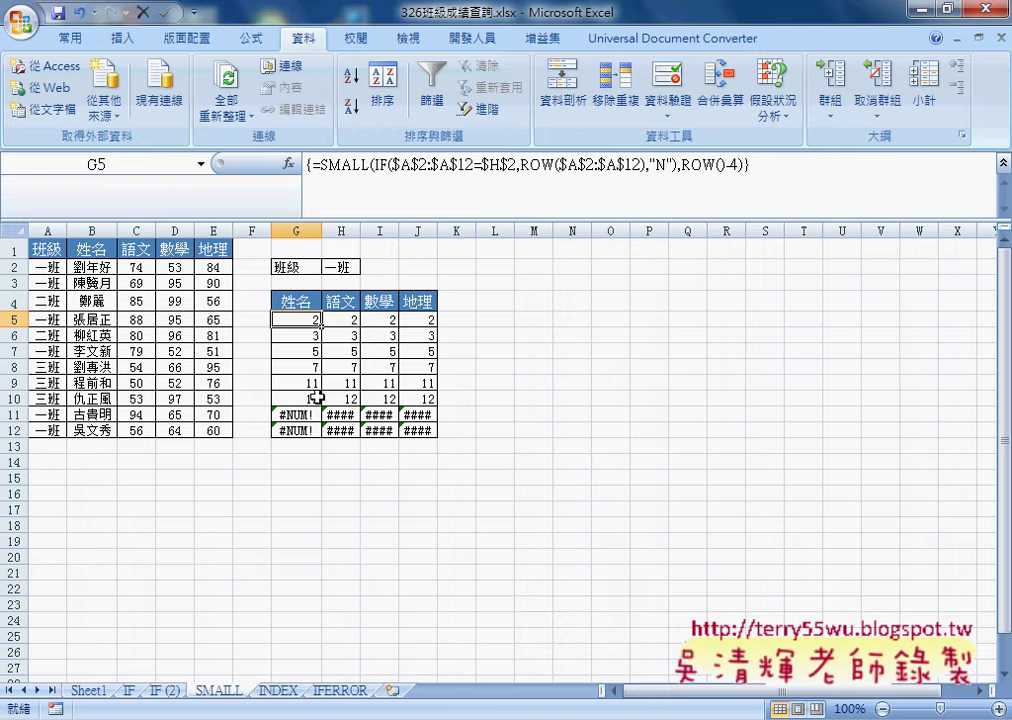
click(164, 693)
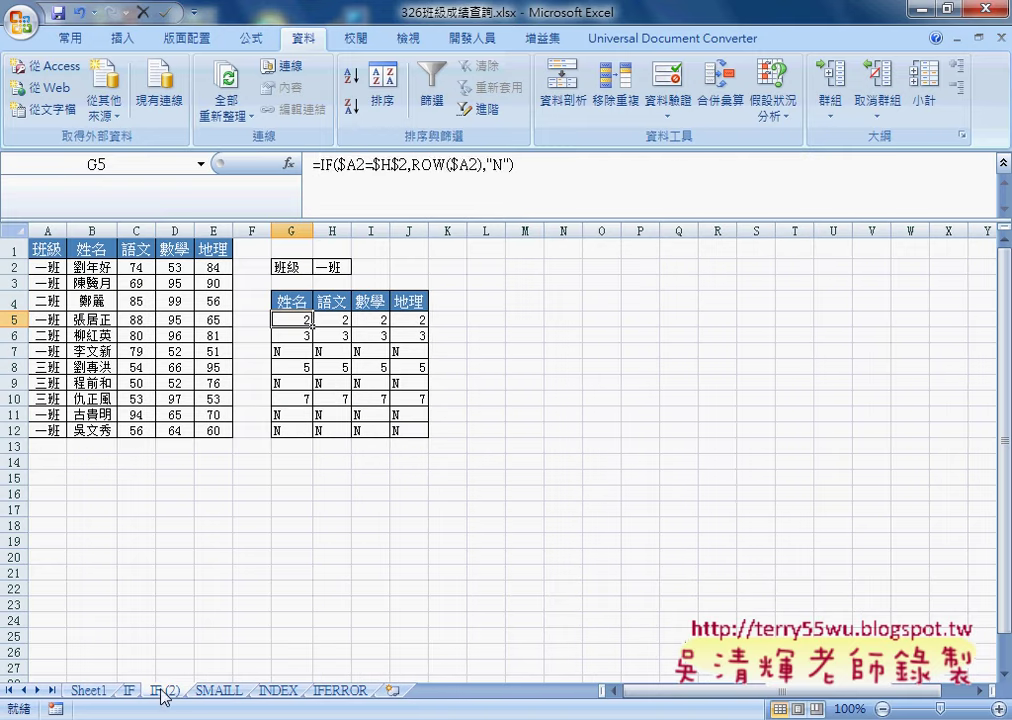
drag(320, 164, 553, 165)
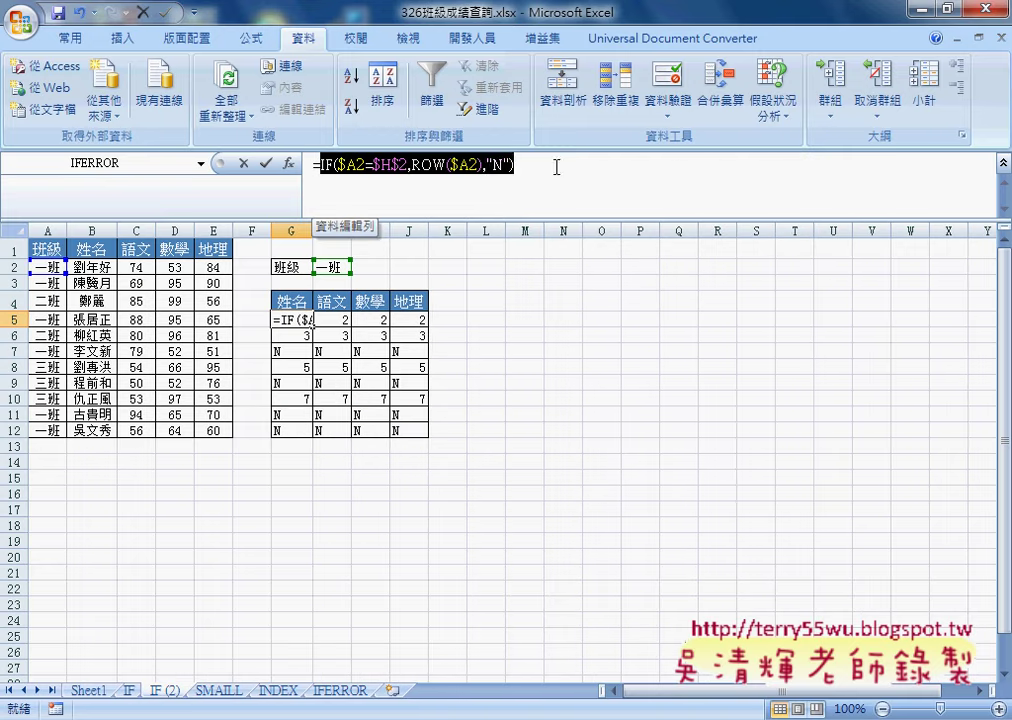
right_click(472, 166)
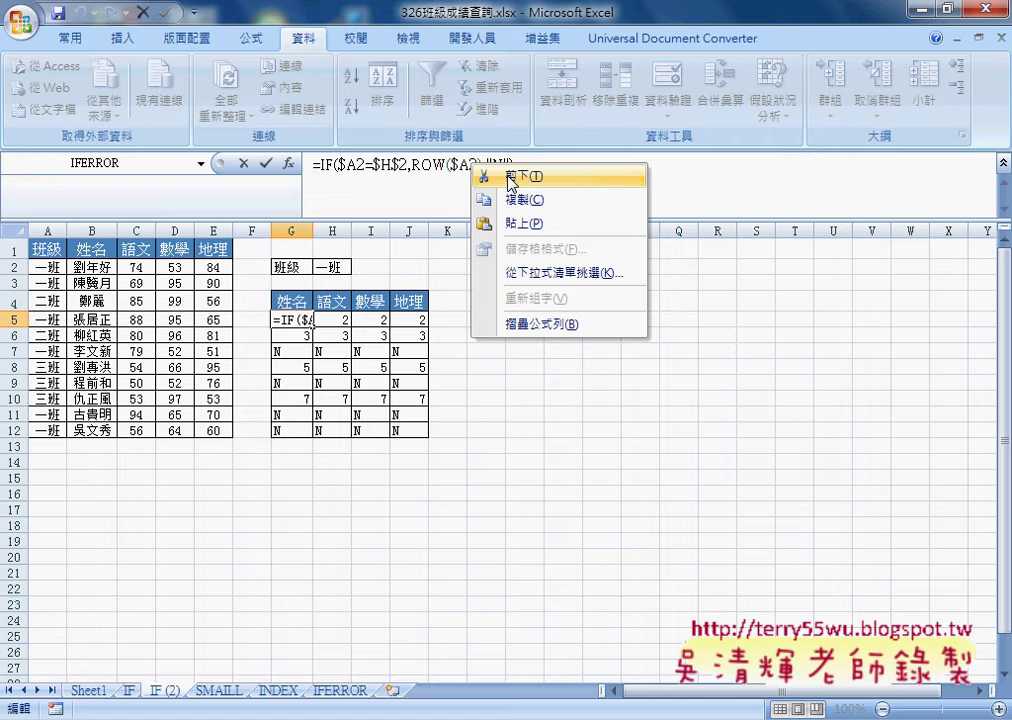
click(511, 178)
click(243, 163)
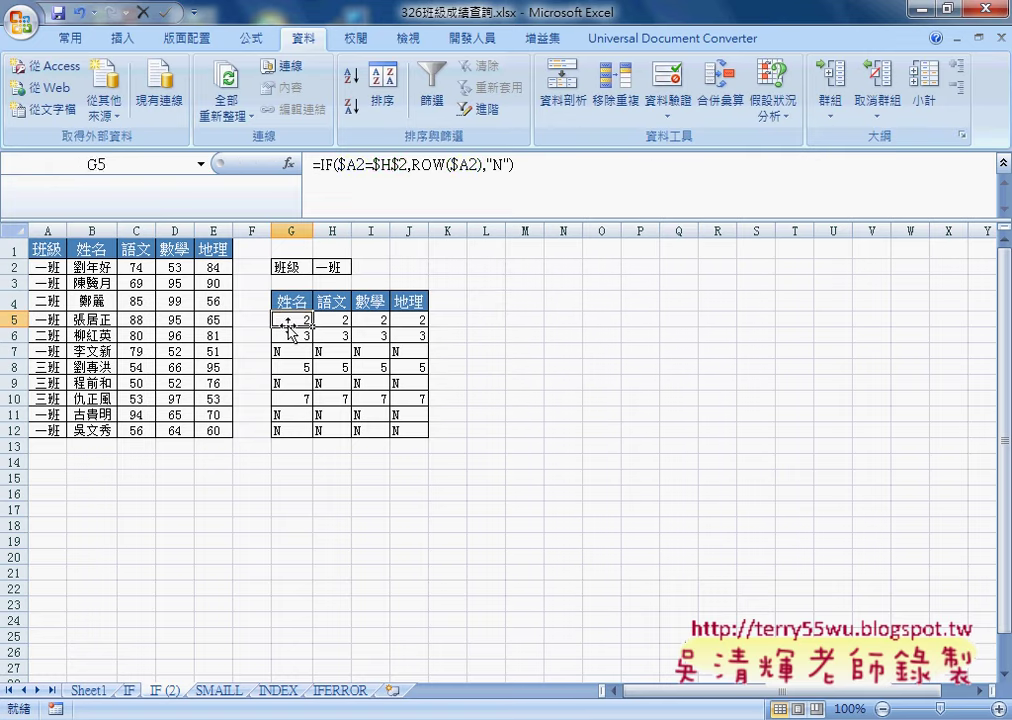
click(325, 162)
drag(325, 162, 531, 162)
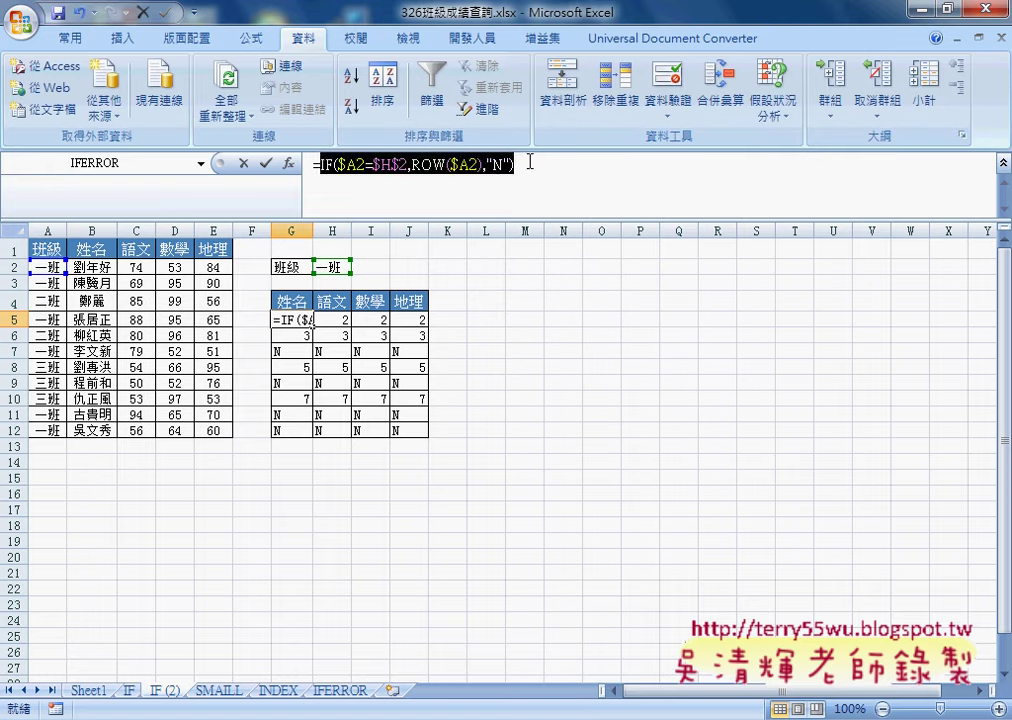
right_click(497, 166)
click(515, 174)
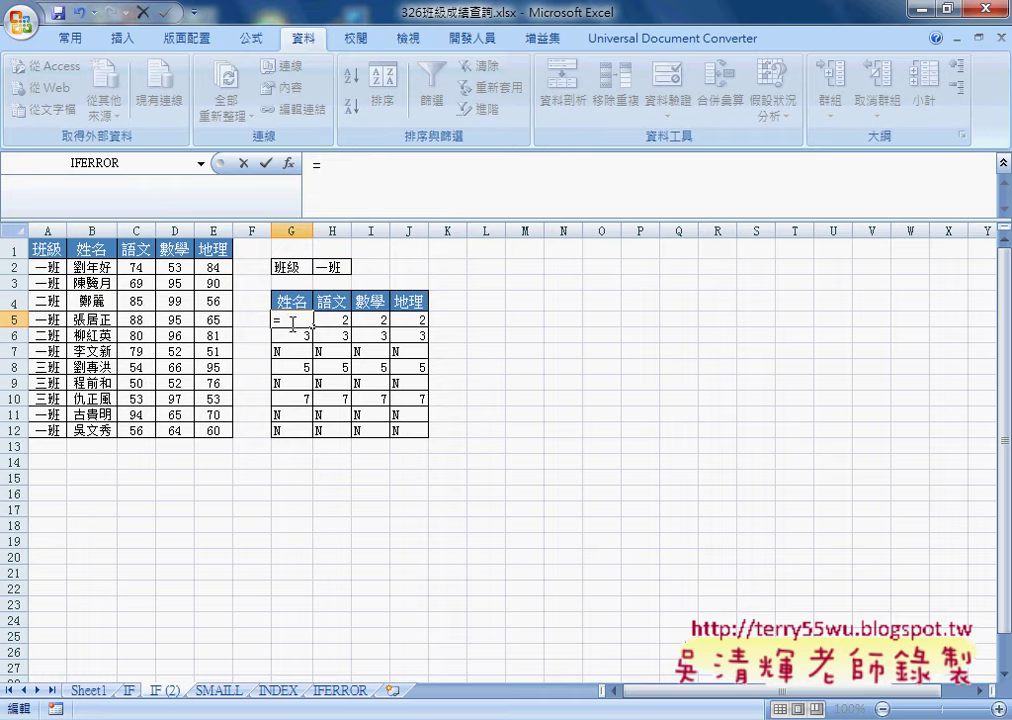
- Pick the SMALL function for G5 from the 統計 (Statistical) category in Insert Function
click(289, 162)
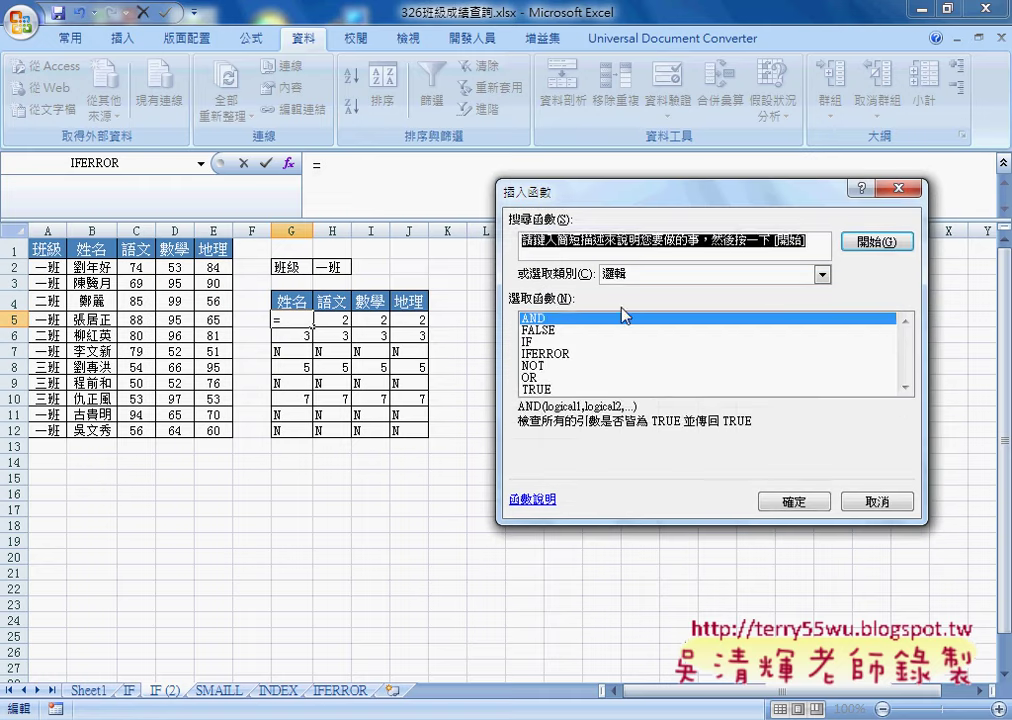
click(660, 274)
click(675, 356)
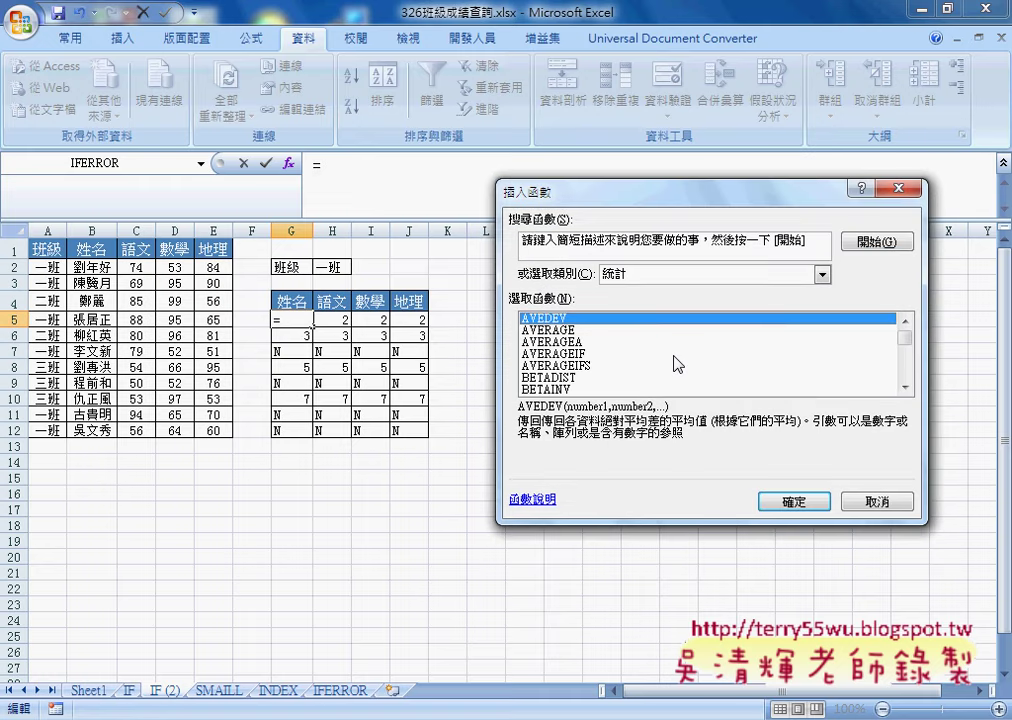
drag(911, 346, 908, 364)
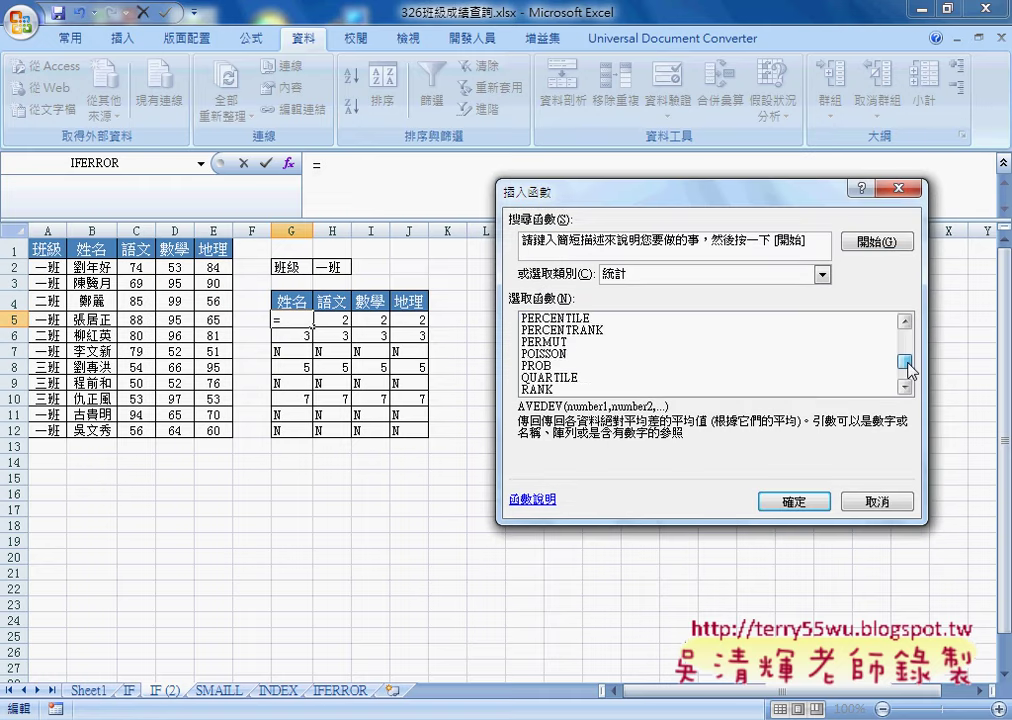
scroll(908, 369, down, 3)
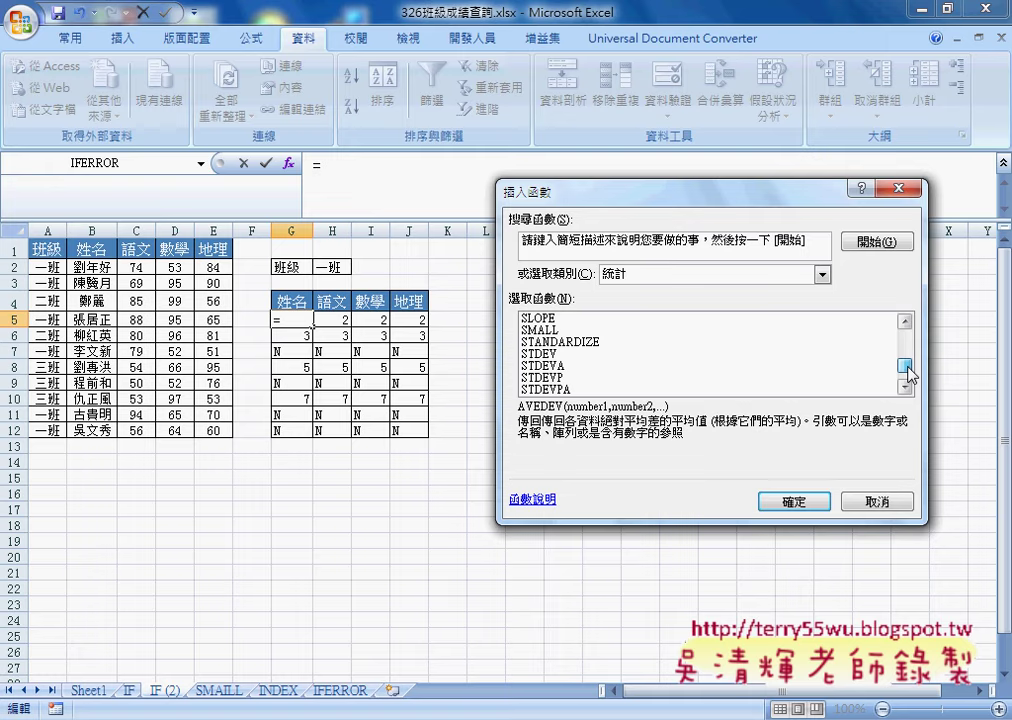
drag(908, 372, 904, 364)
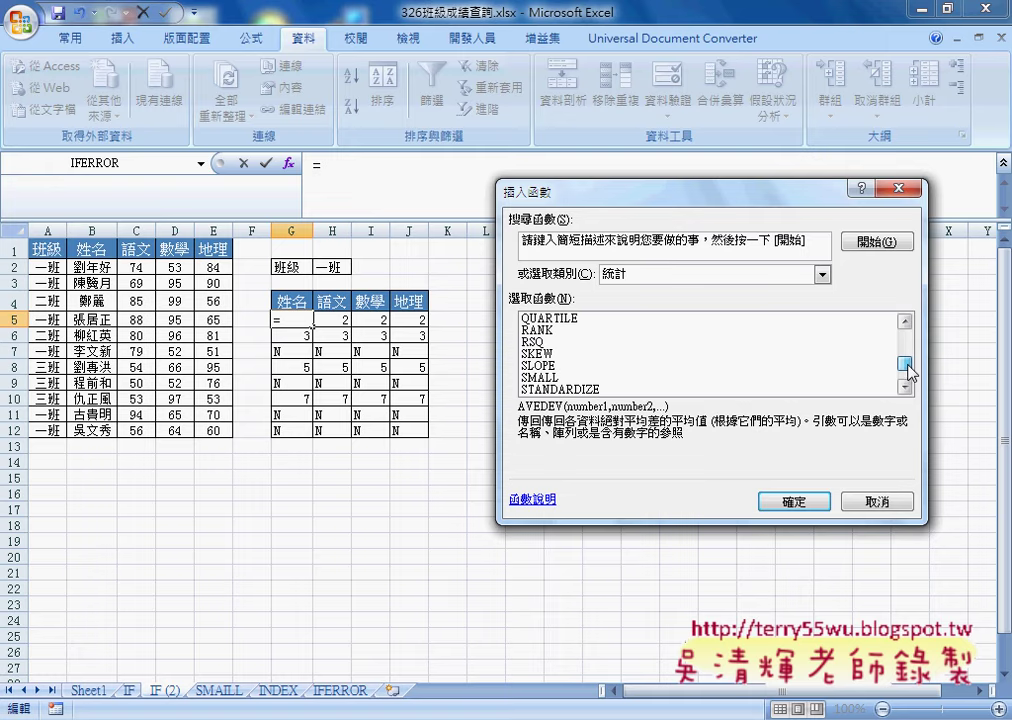
click(577, 379)
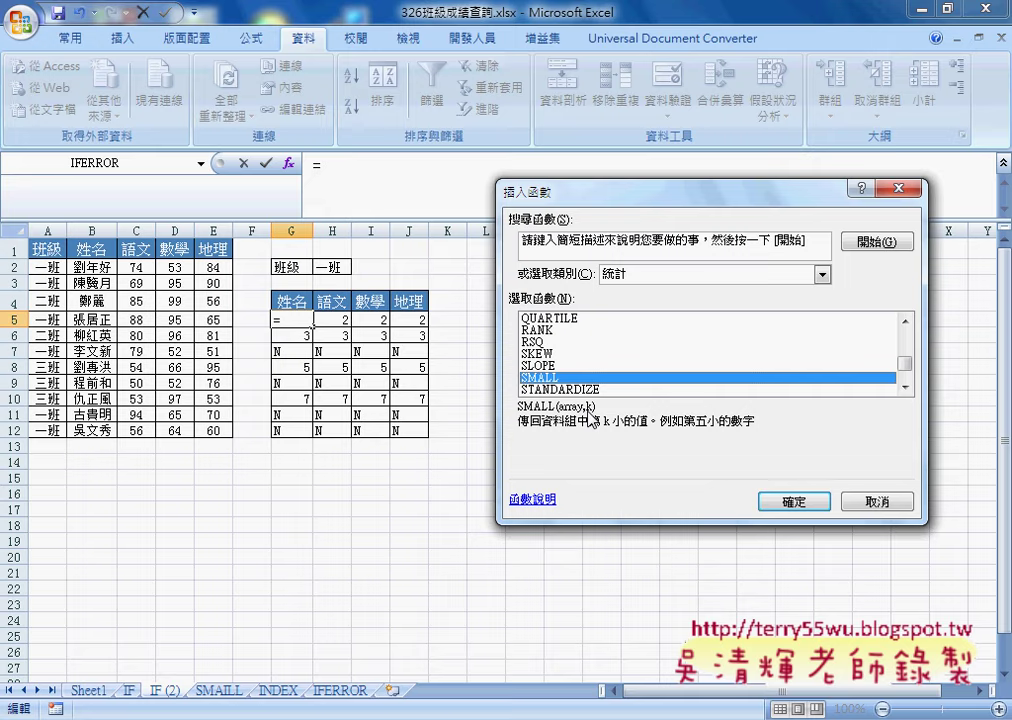
- Confirm SMALL and paste the cut IF formula into its Array argument
click(805, 502)
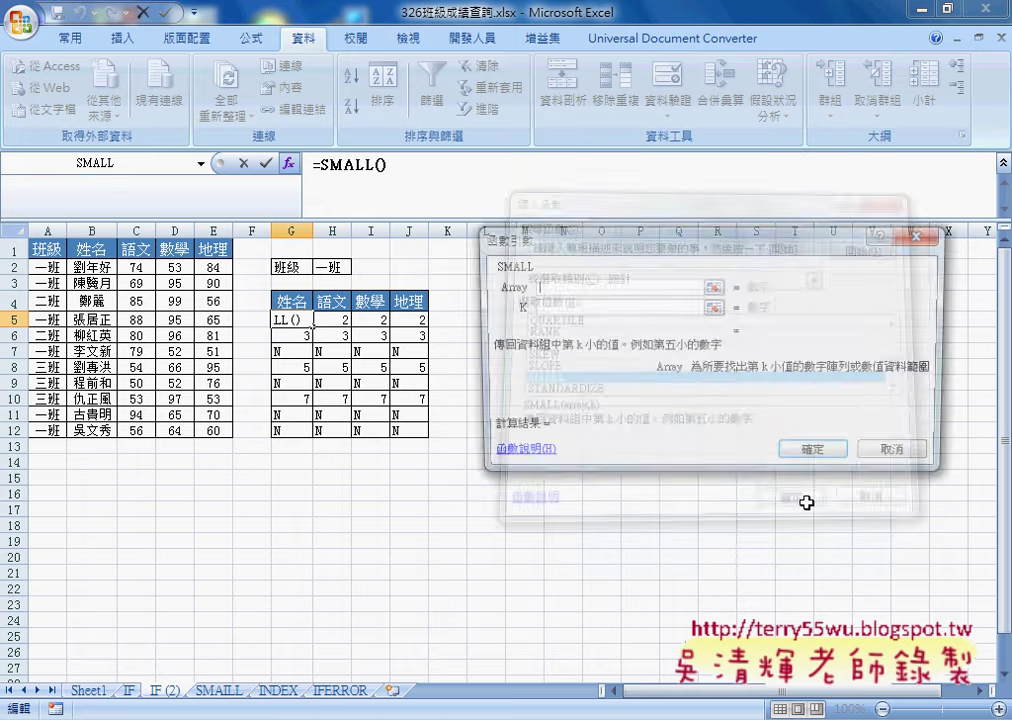
right_click(583, 288)
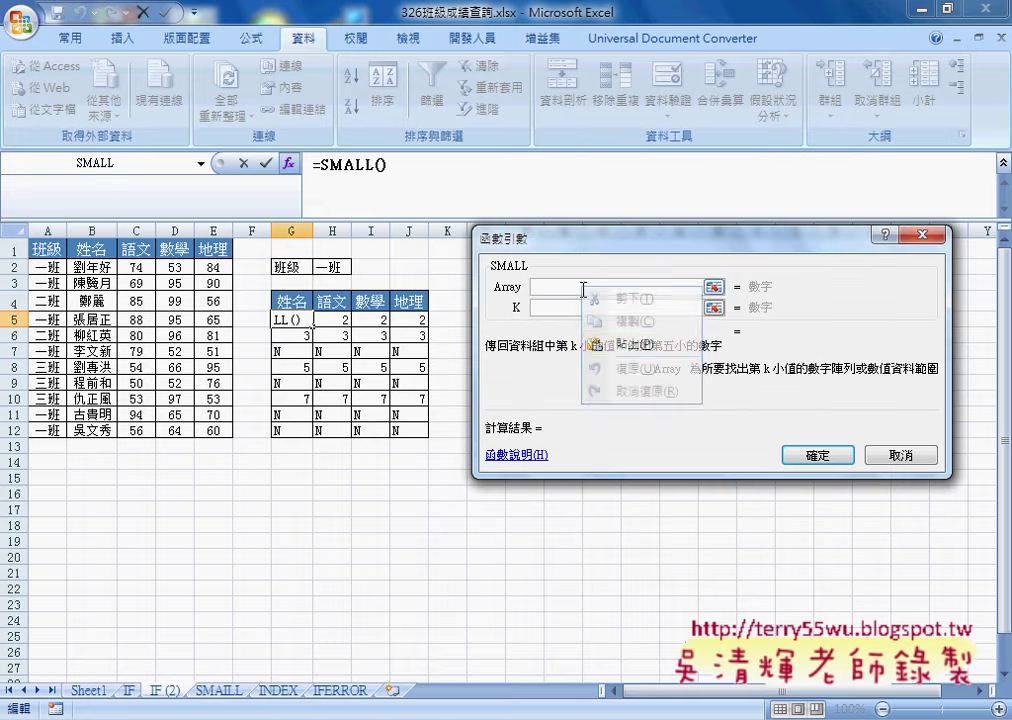
click(617, 344)
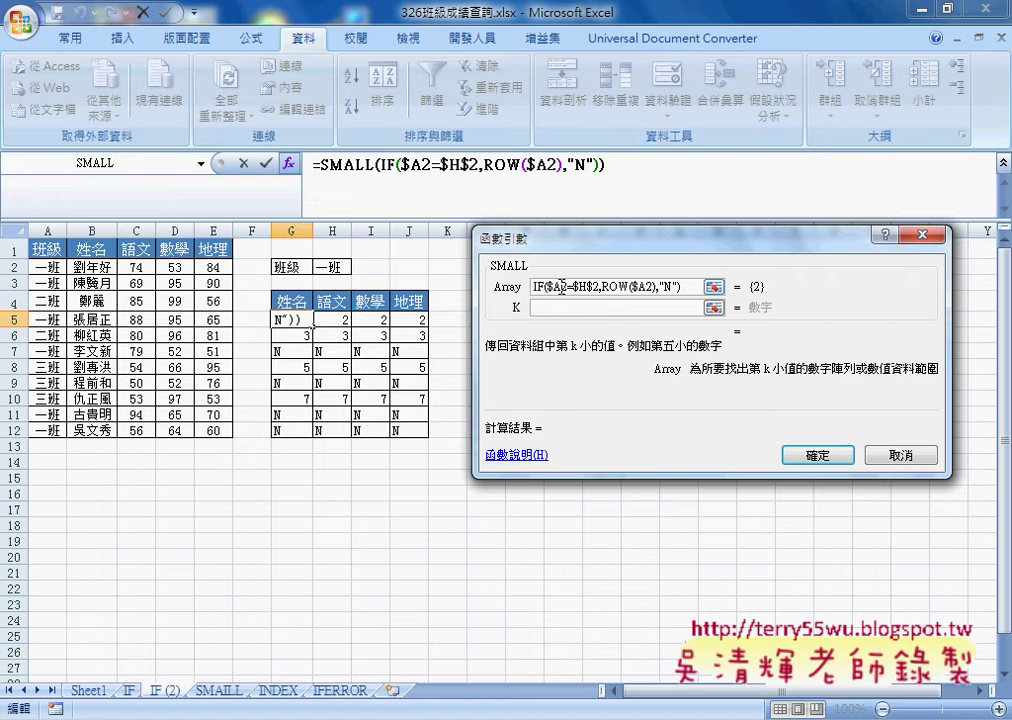
- Change the IF condition's $A2 to the absolute range $A$2:$A$12
drag(566, 287, 547, 287)
click(621, 285)
text(:)
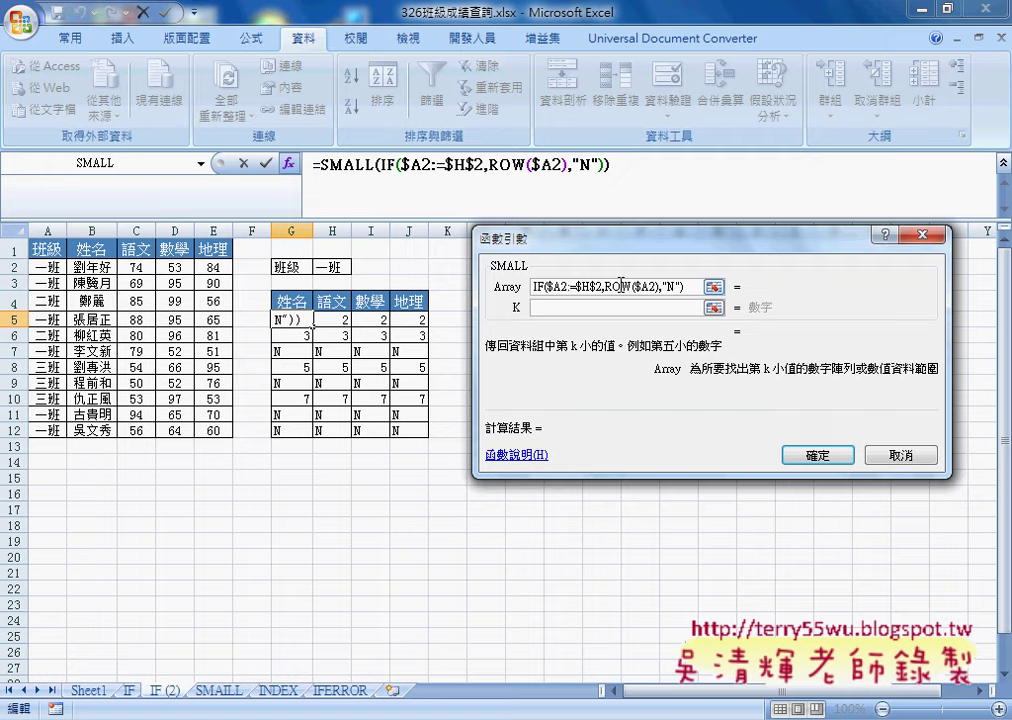
text(A)
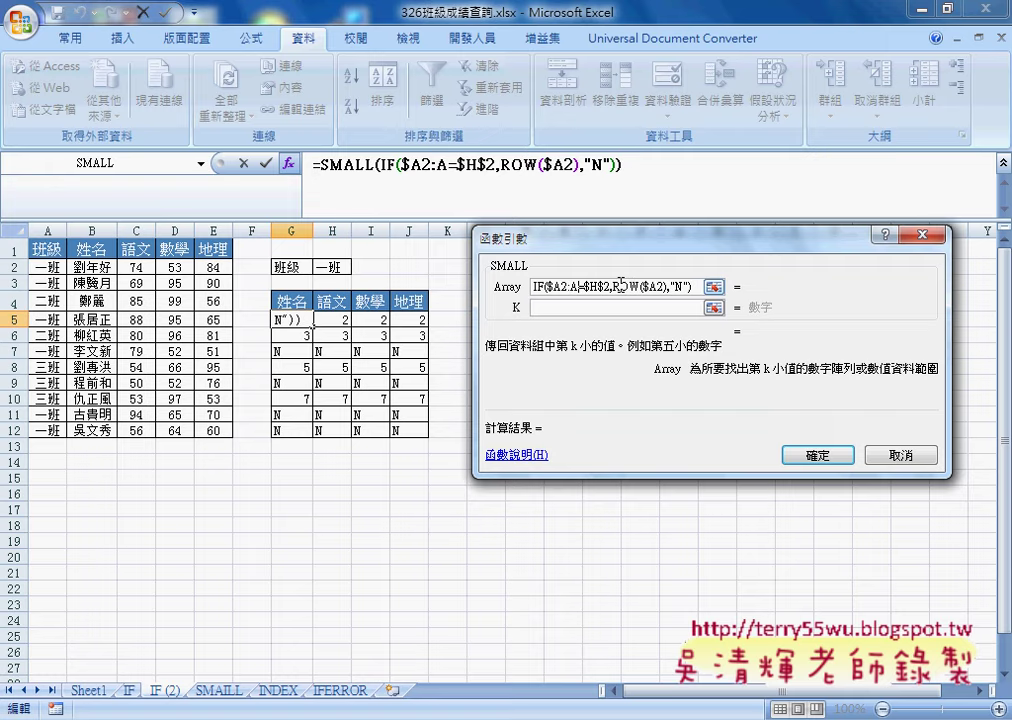
text(12)
key(Left)
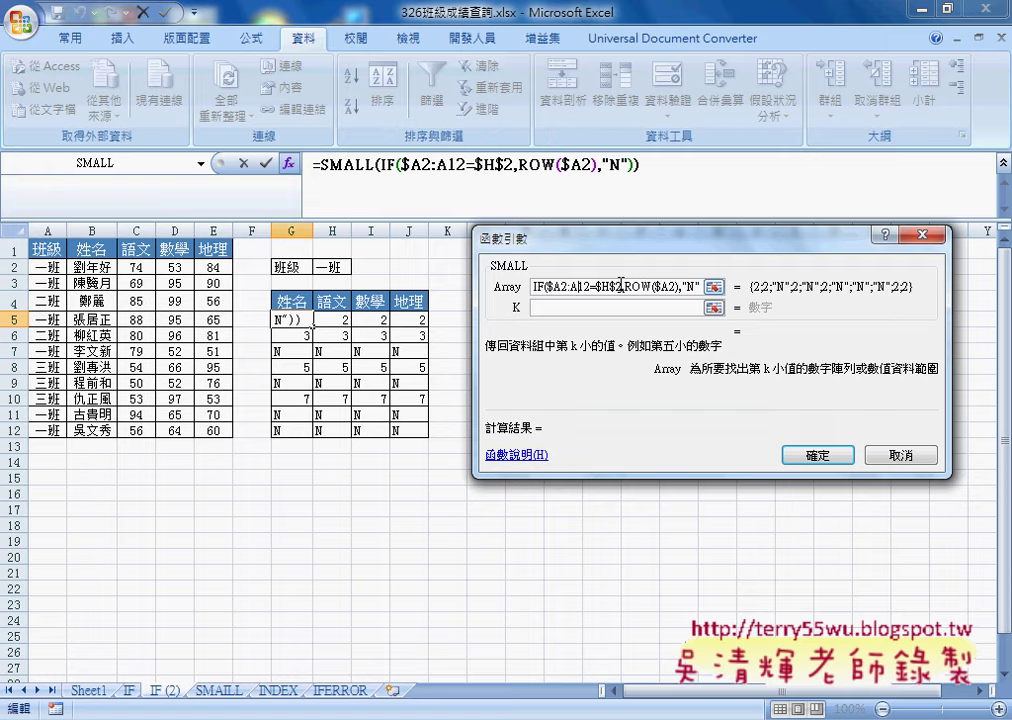
key(Left)
key(Left)
drag(547, 287, 563, 287)
click(571, 287)
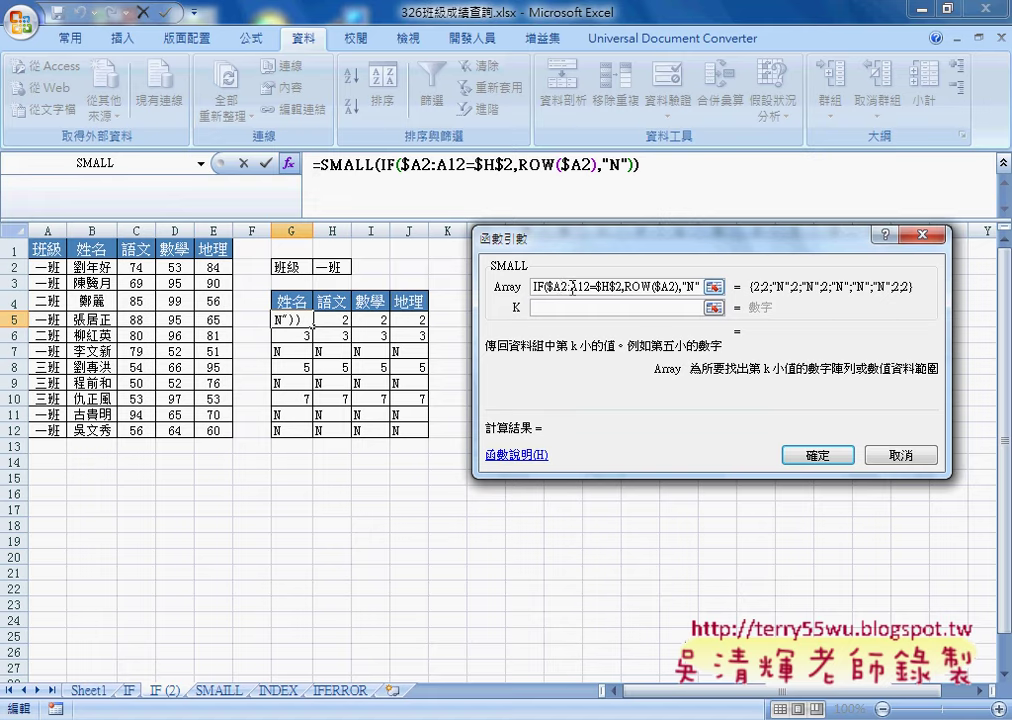
click(551, 285)
key(Delete)
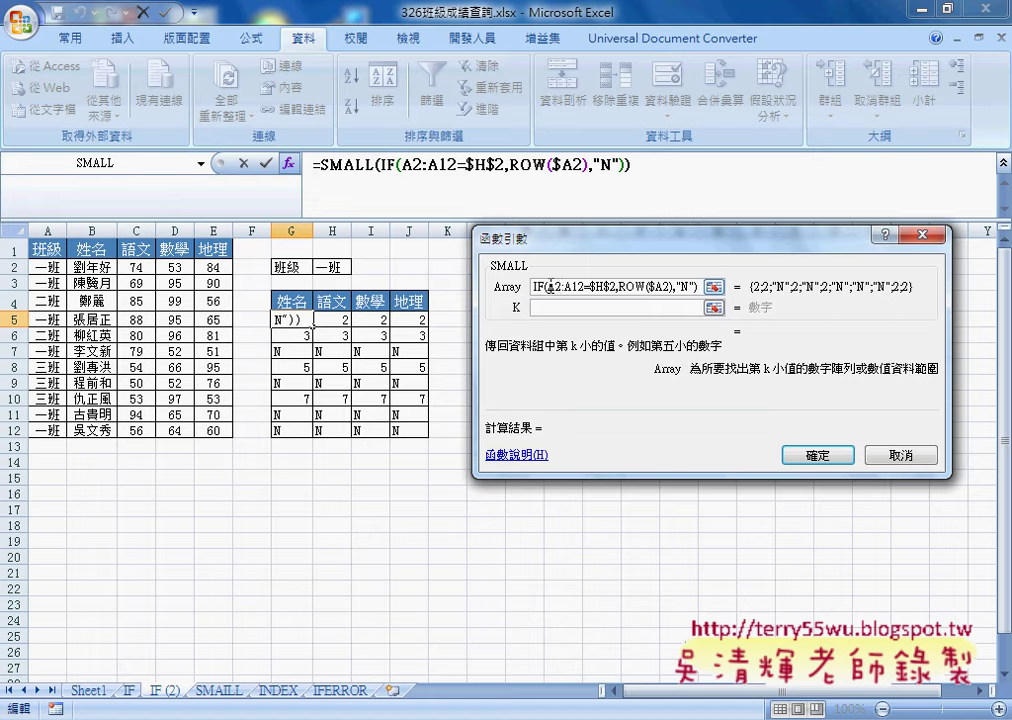
drag(551, 285, 585, 286)
key(F4)
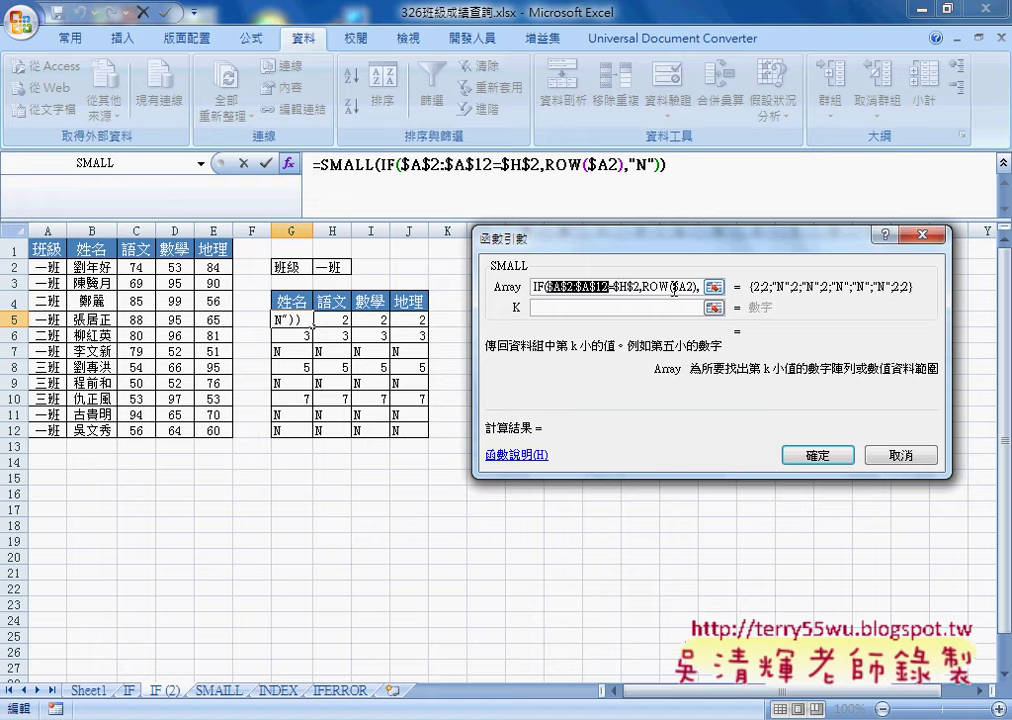
- Paste $A$2:$A$12 over the $A2 inside ROW() in the SMALL Array argument
drag(670, 287, 690, 287)
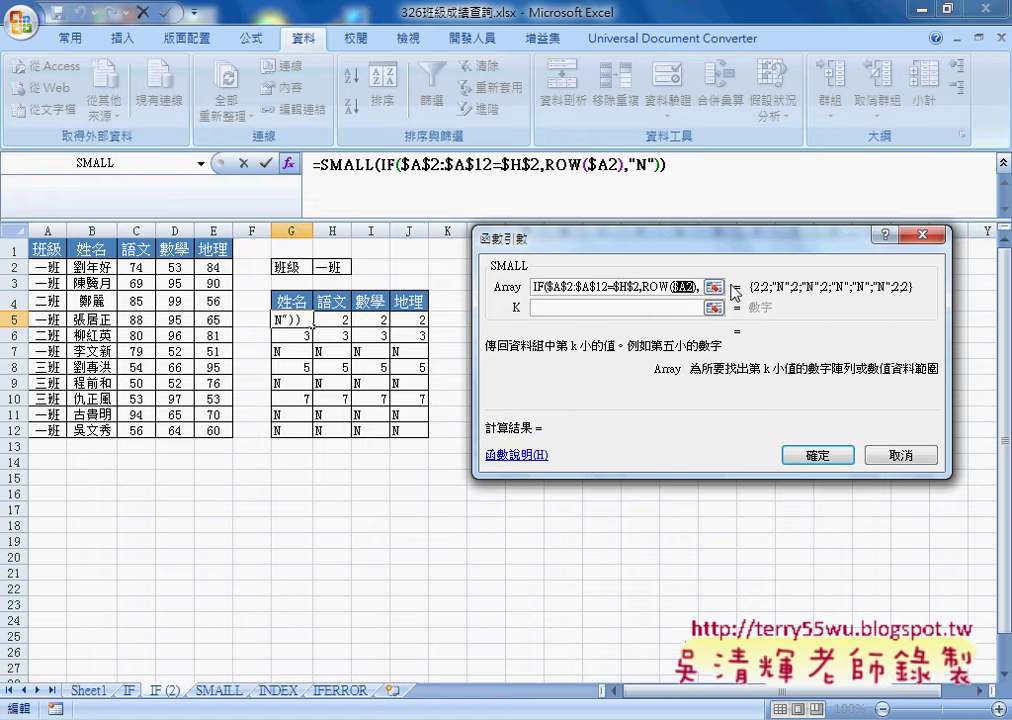
text($A$2:$A$12)
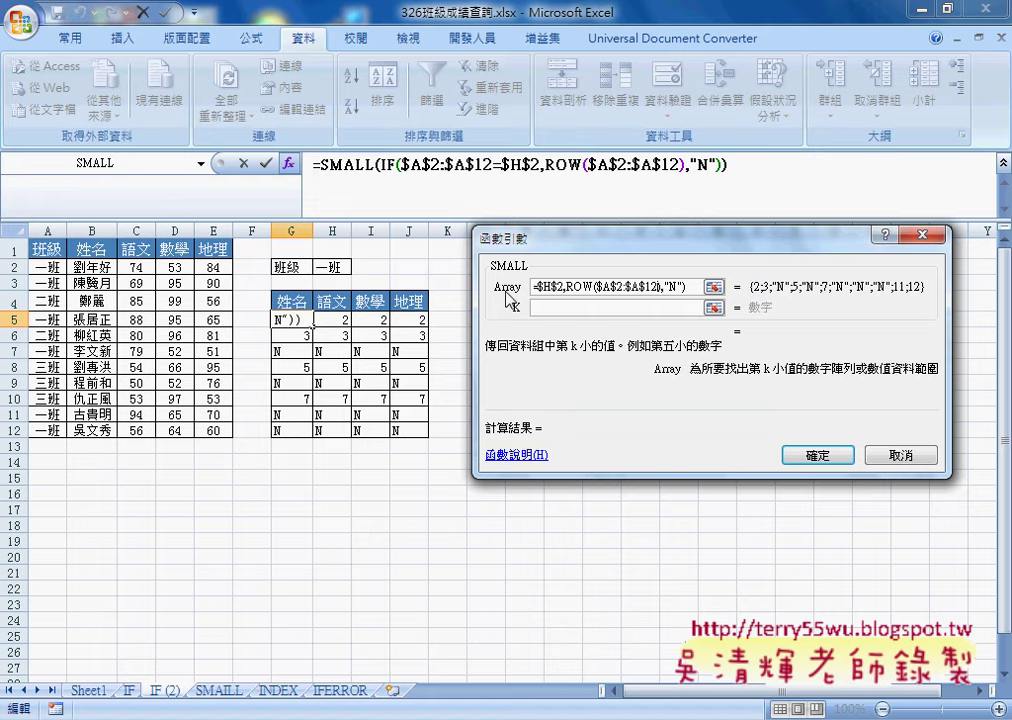
drag(656, 288, 599, 288)
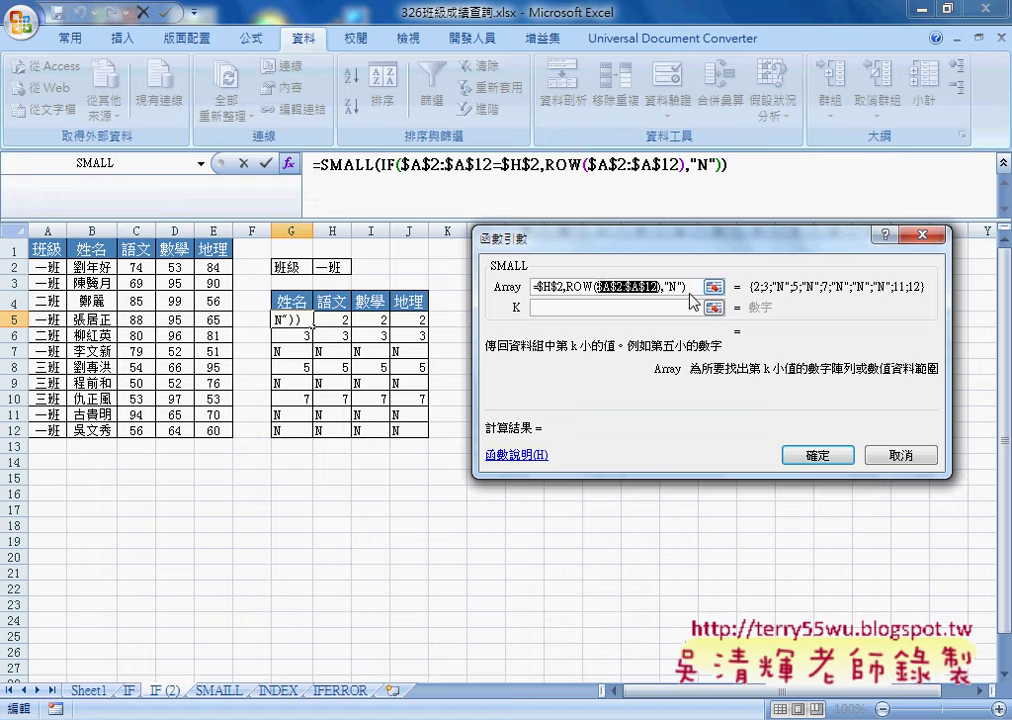
key(End)
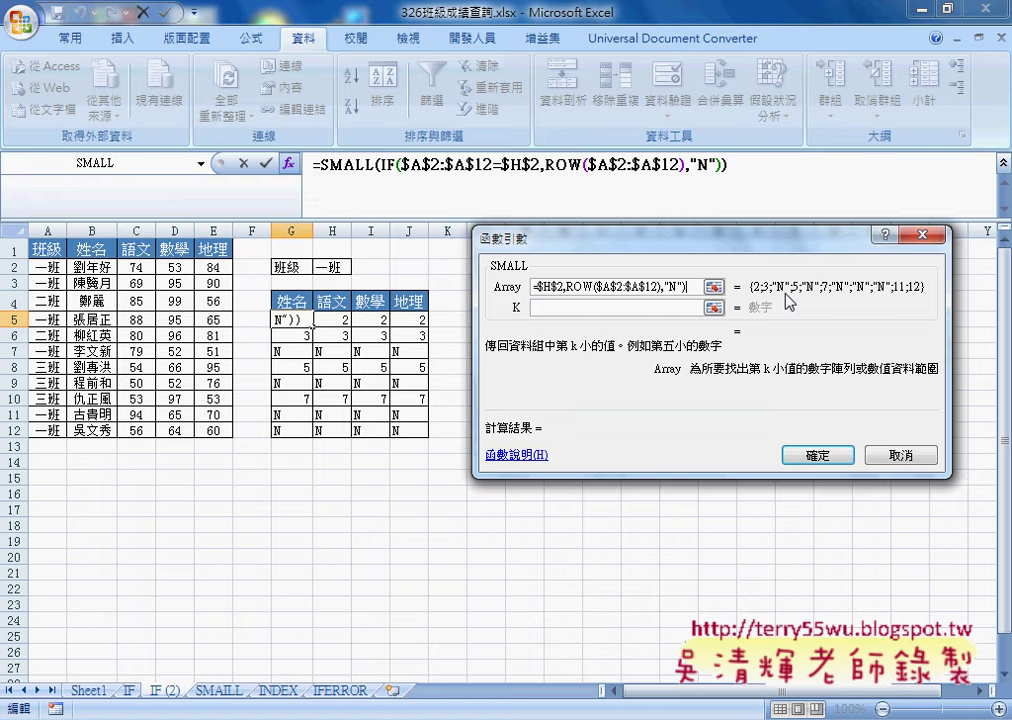
click(594, 309)
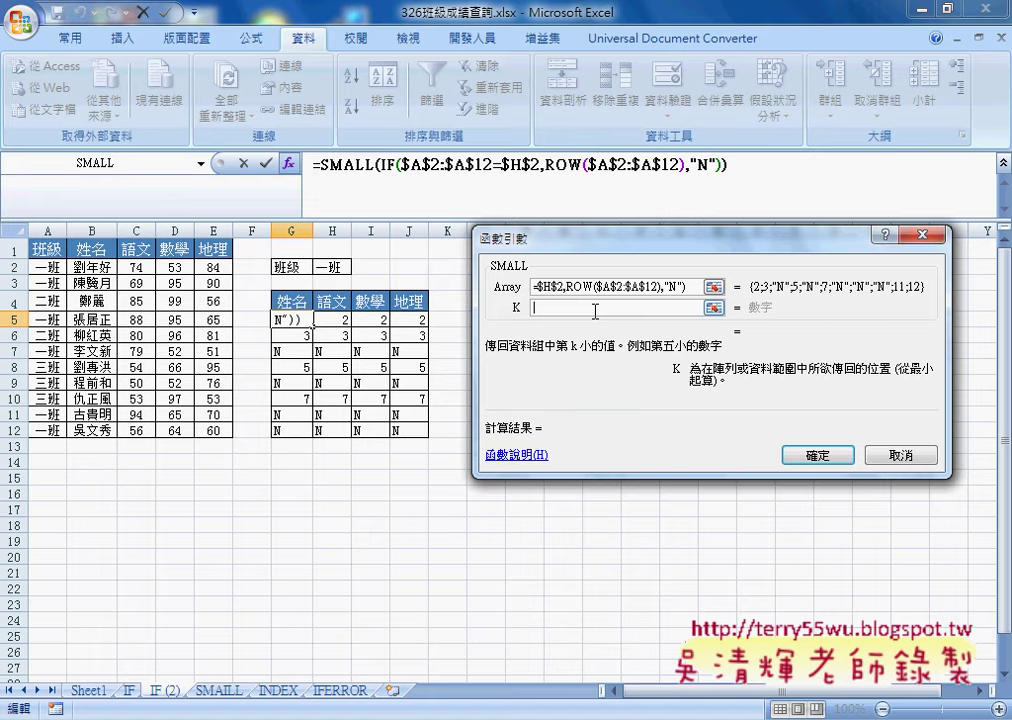
- Enter row()-4 as SMALL's k argument so the formula evaluates to 2
text(row)
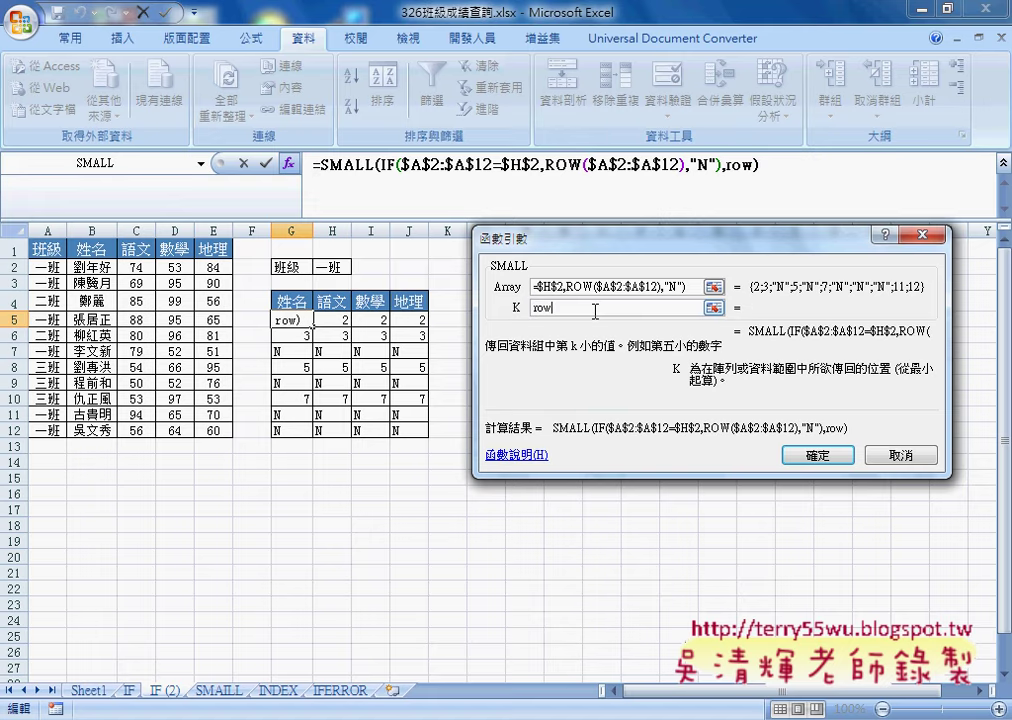
text(())
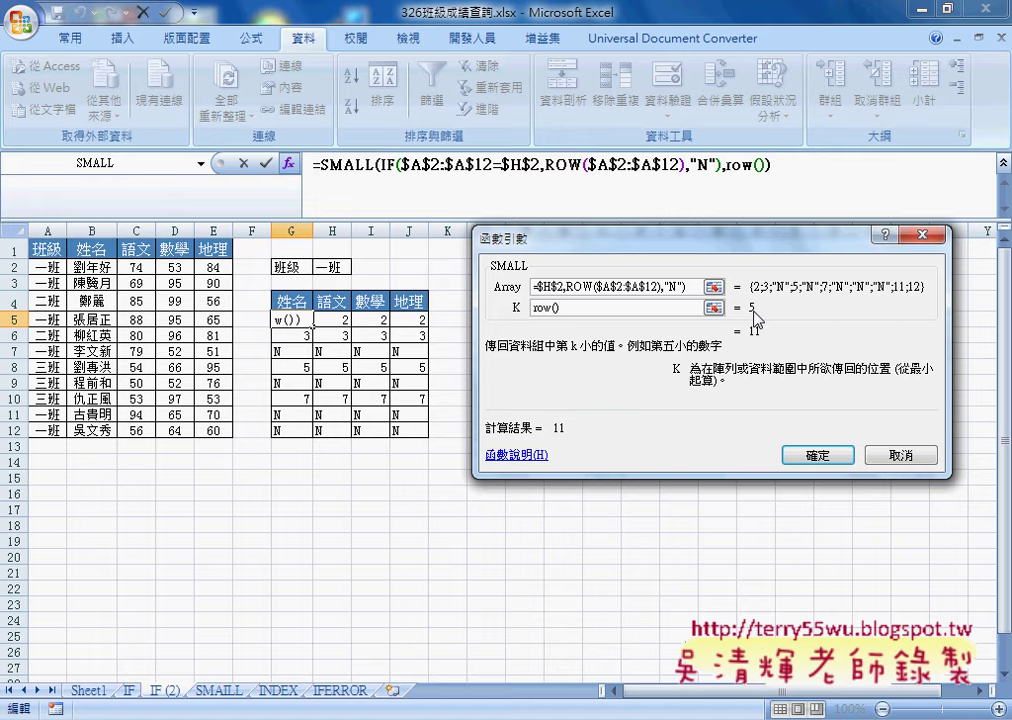
text(-)
text(4)
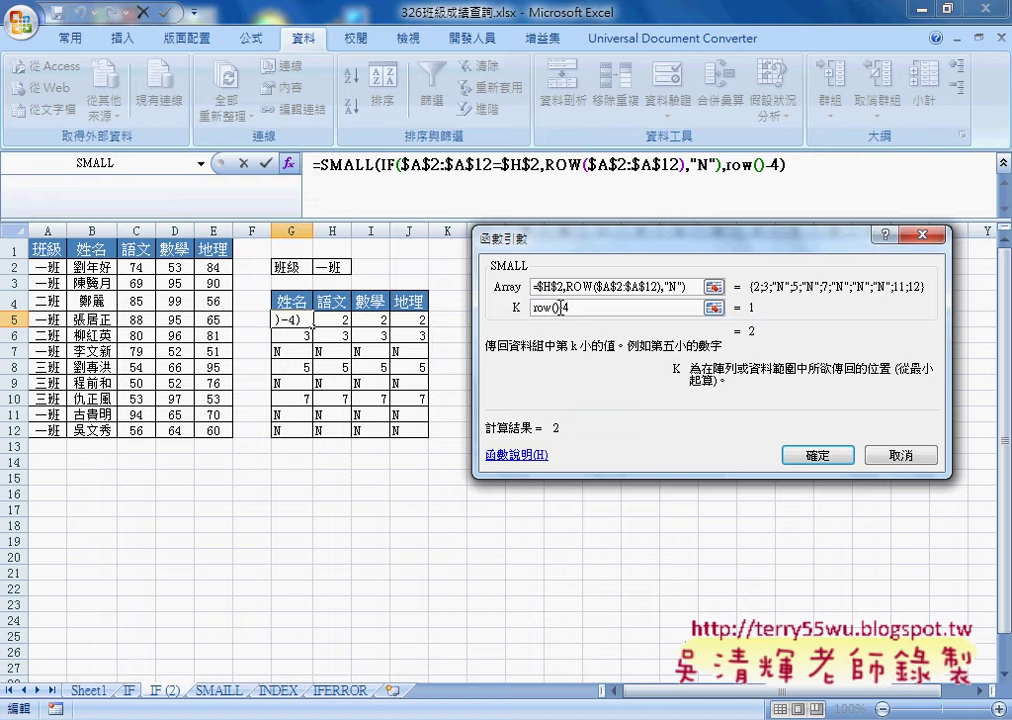
double_click(543, 308)
- Confirm the SMALL formula in G5 as an array formula and fill it across and down to J12
click(818, 458)
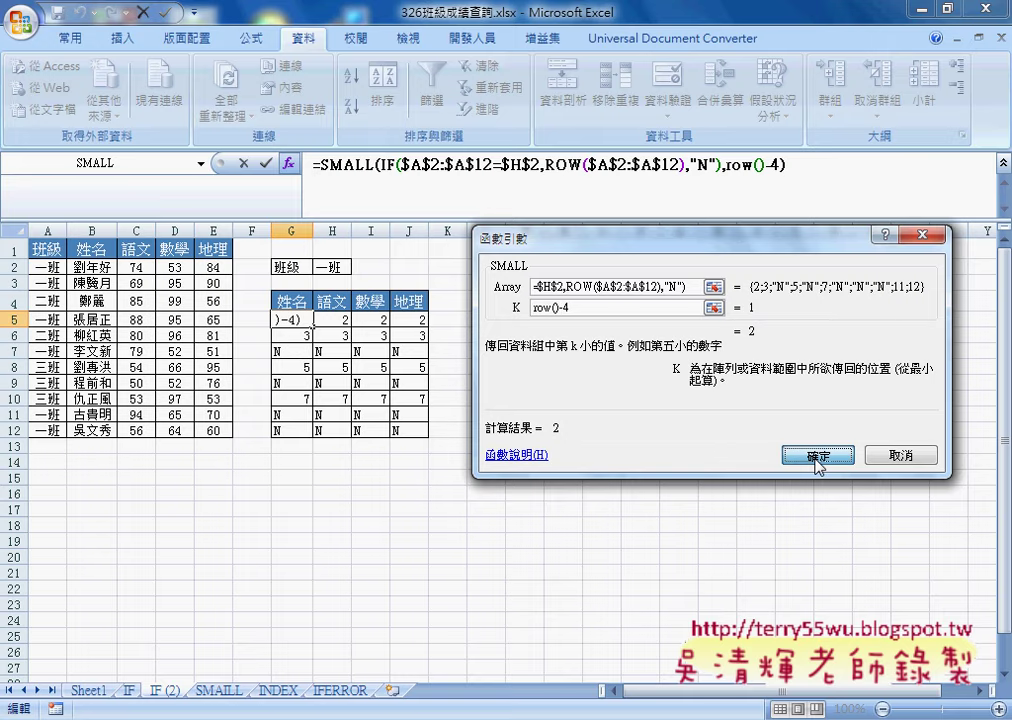
click(818, 458)
click(345, 165)
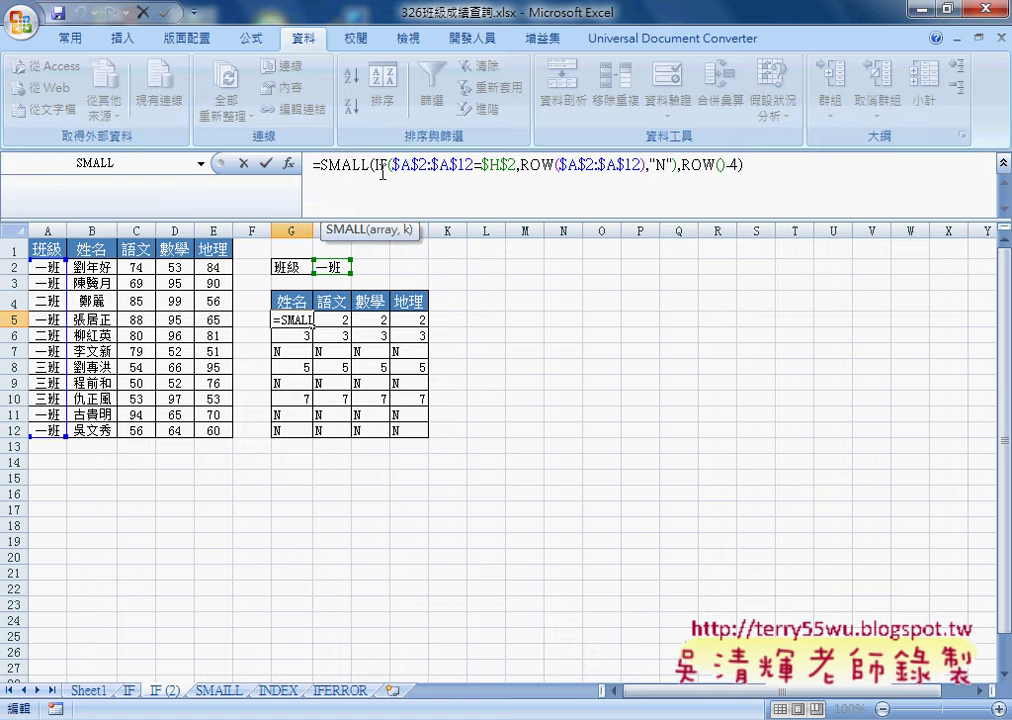
key(ctrl+shift+Return)
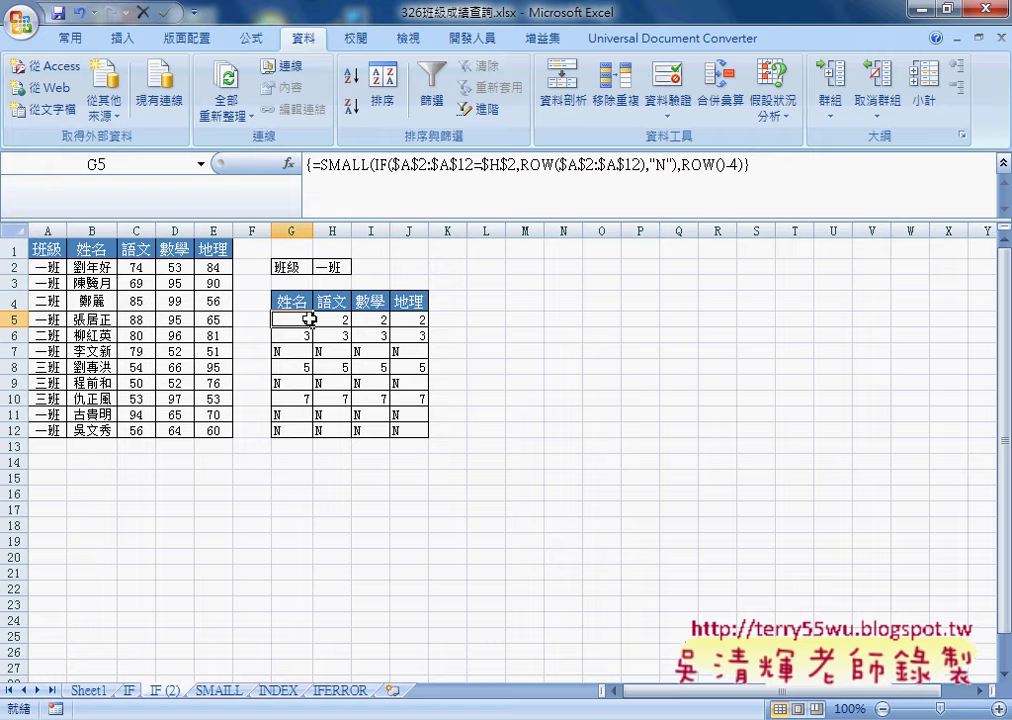
mouse_move(313, 327)
mouse_down()
mouse_move(428, 321)
mouse_move(430, 435)
mouse_up()
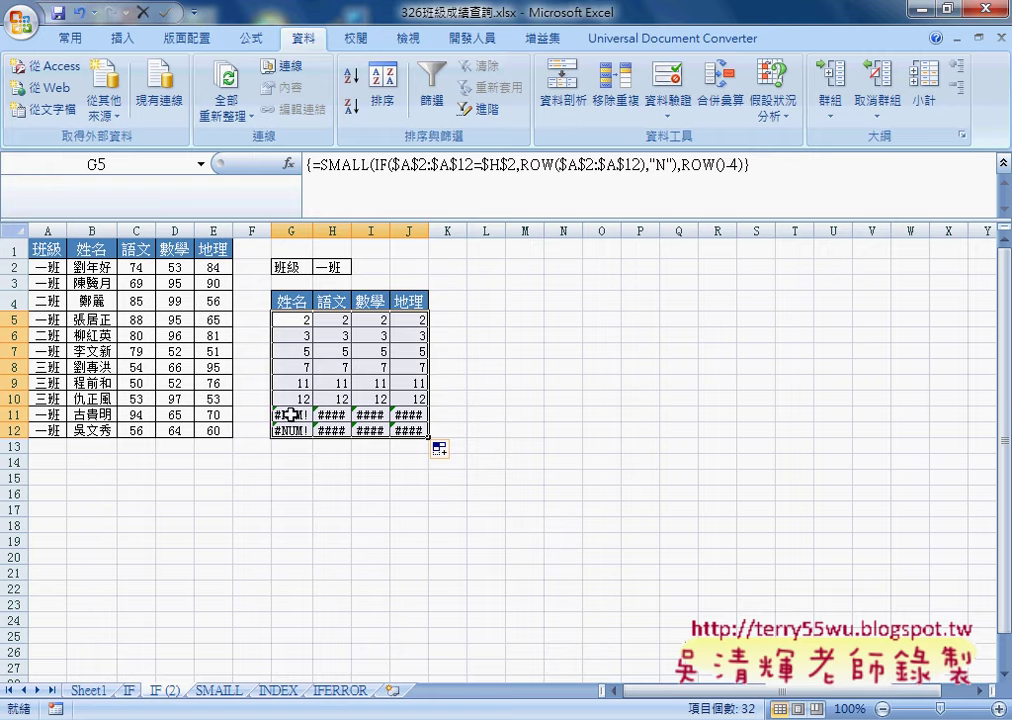
drag(292, 415, 408, 431)
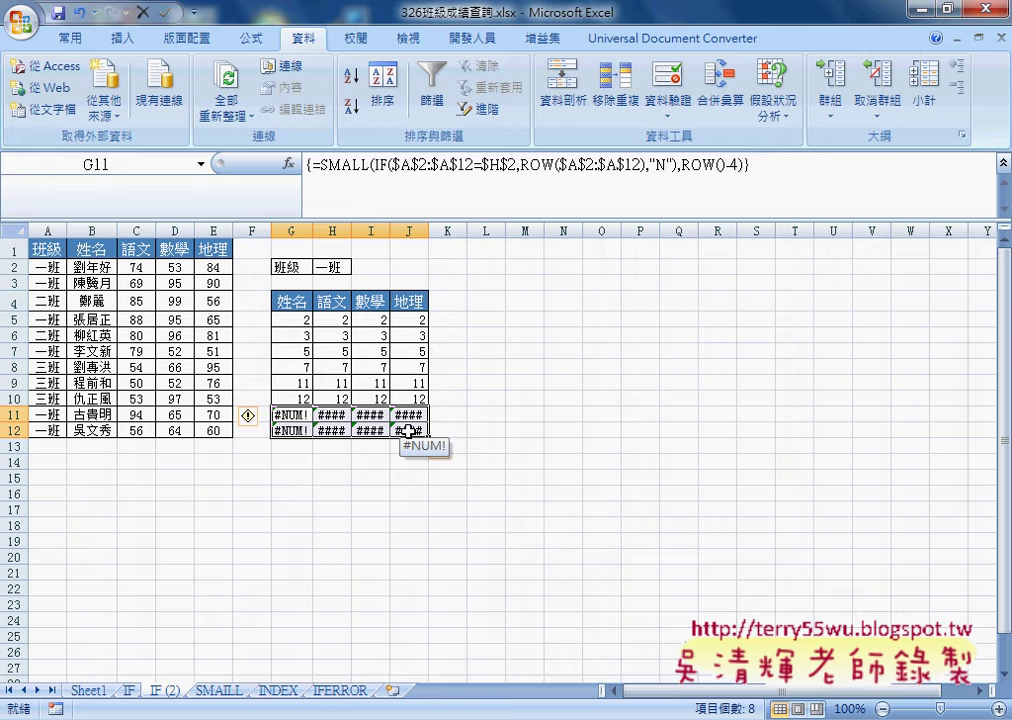
- Circle the G5 result and class cell A2 in red, draw an arrow, then clear the ink
drag(408, 431, 408, 432)
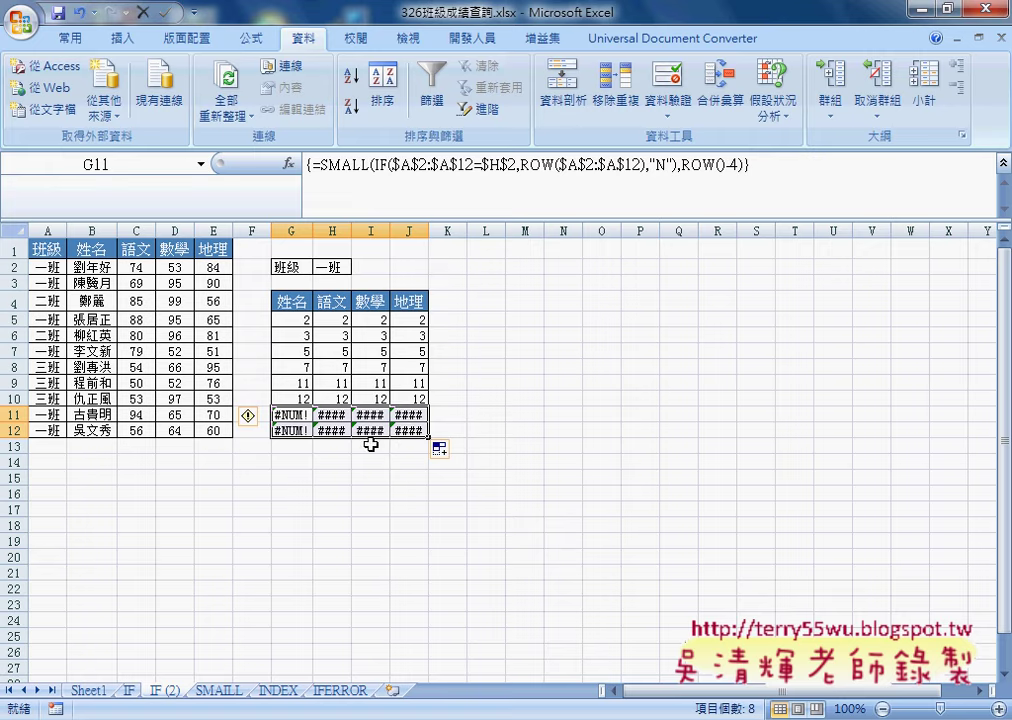
click(298, 324)
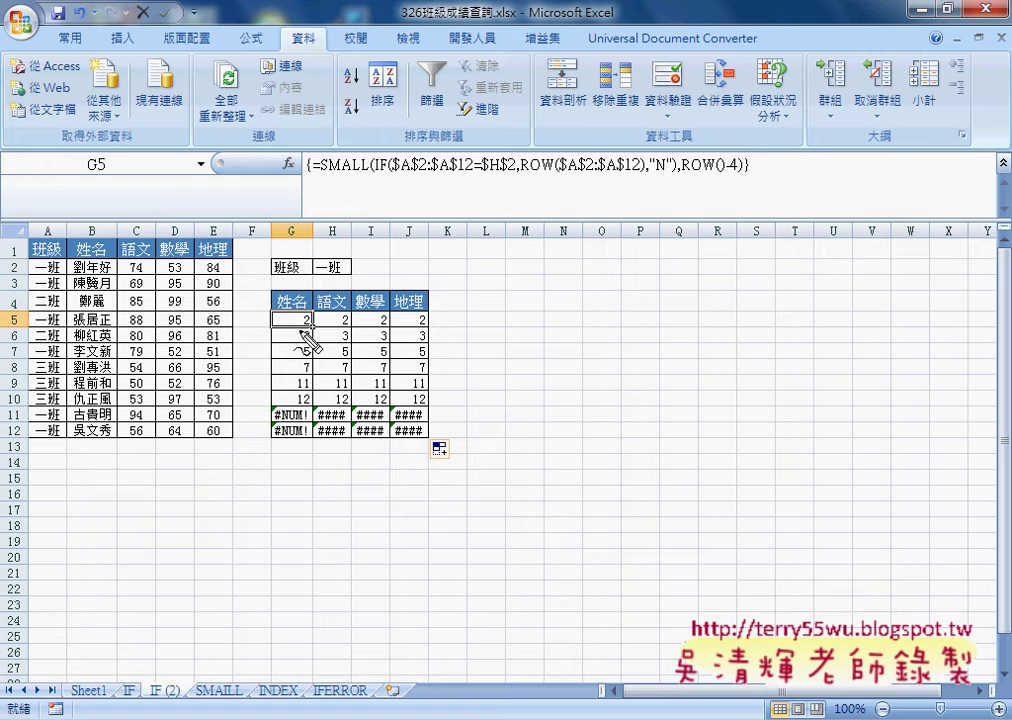
click(303, 318)
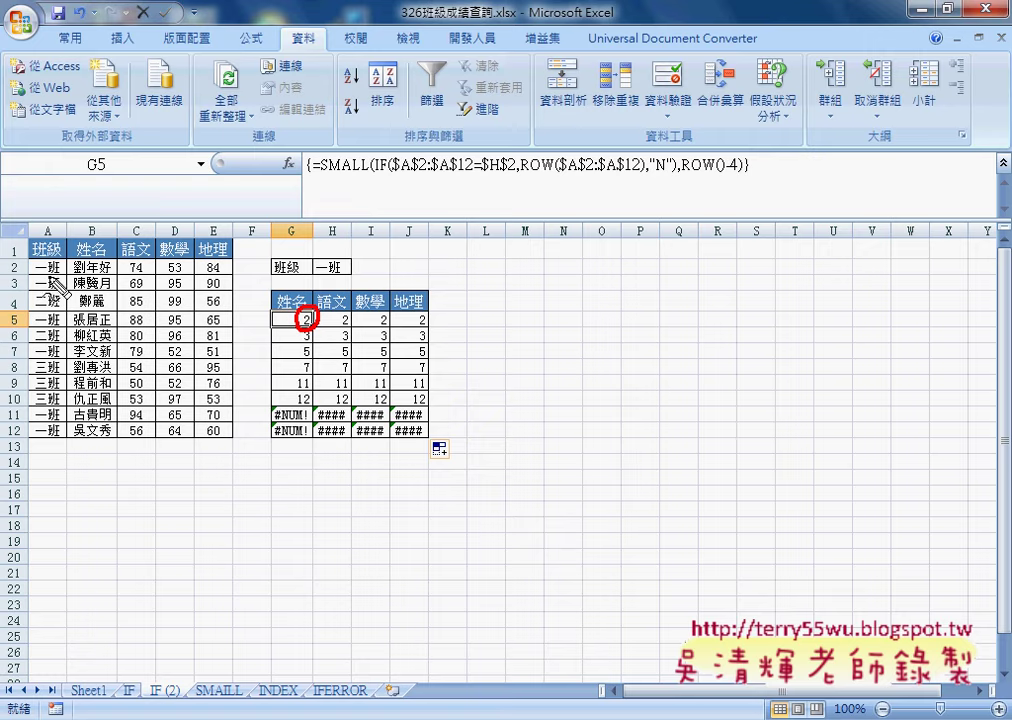
drag(58, 261, 305, 322)
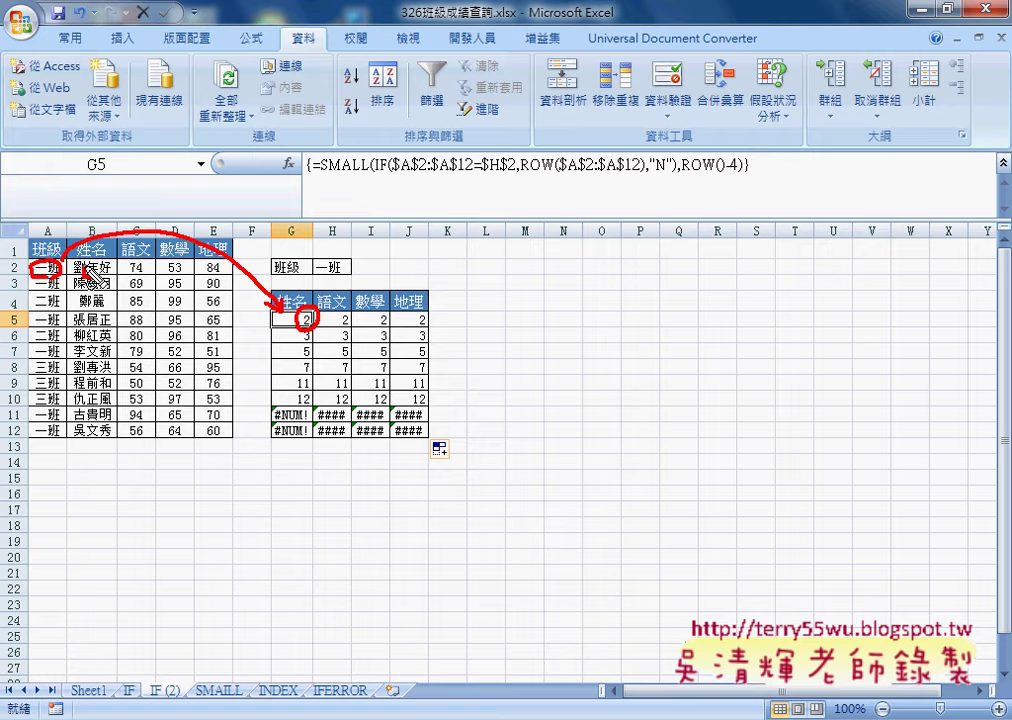
drag(116, 264, 98, 280)
key(Escape)
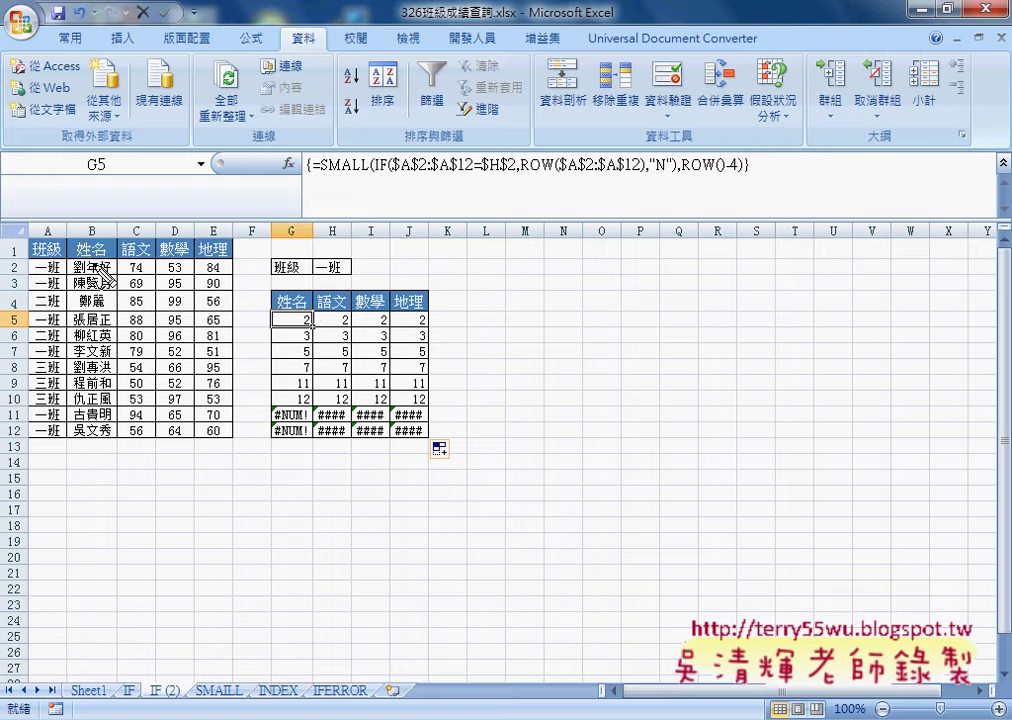
- Circle B2, row 2, columns B and G, and arrow B2 and C2 to the 姓名 and 語文 headers
drag(104, 257, 108, 260)
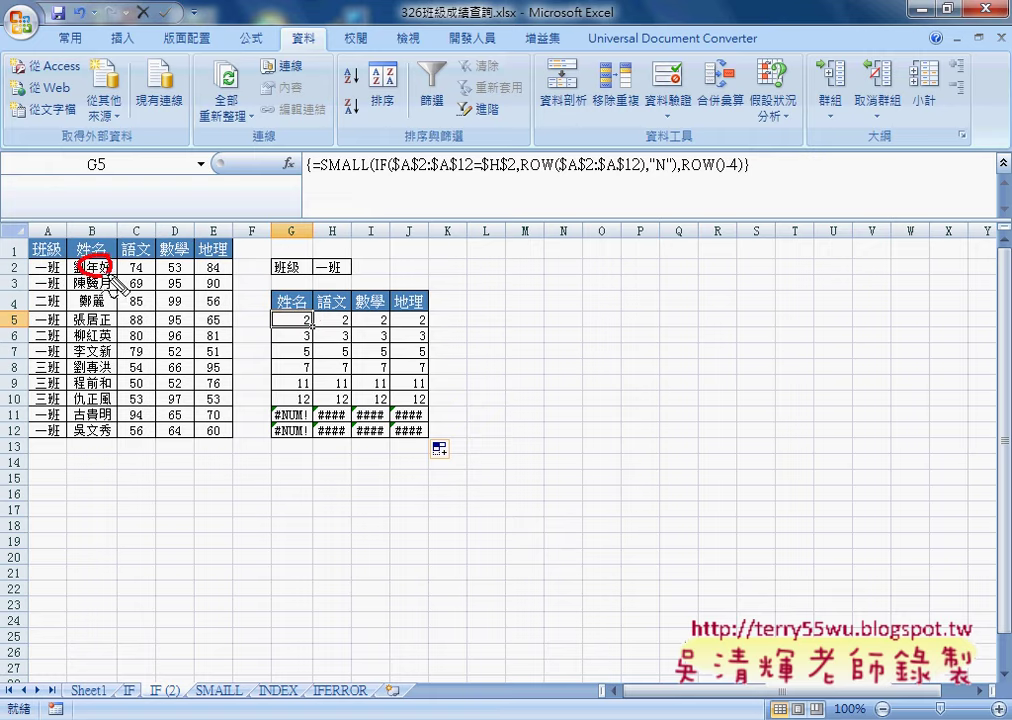
drag(20, 260, 16, 262)
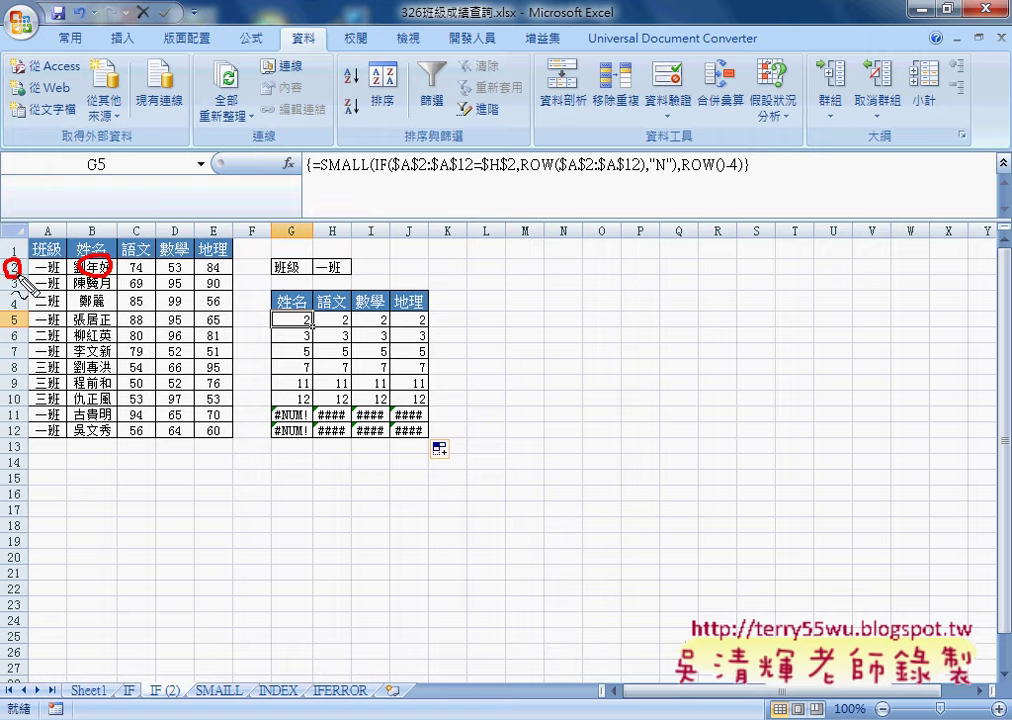
drag(92, 221, 115, 204)
drag(292, 222, 289, 211)
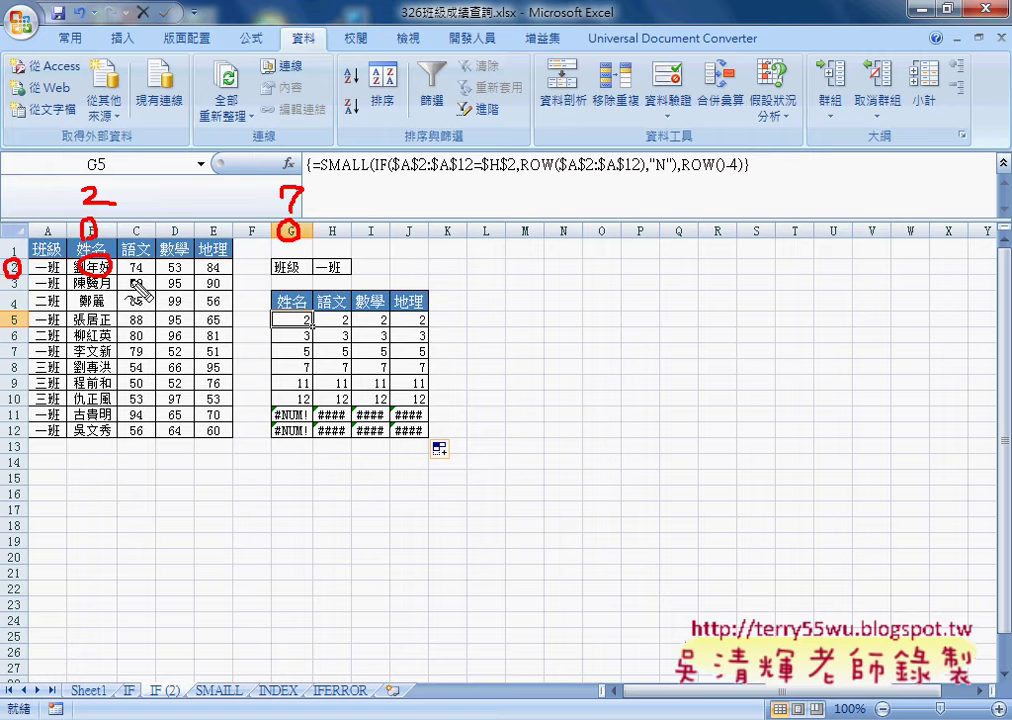
drag(100, 270, 280, 303)
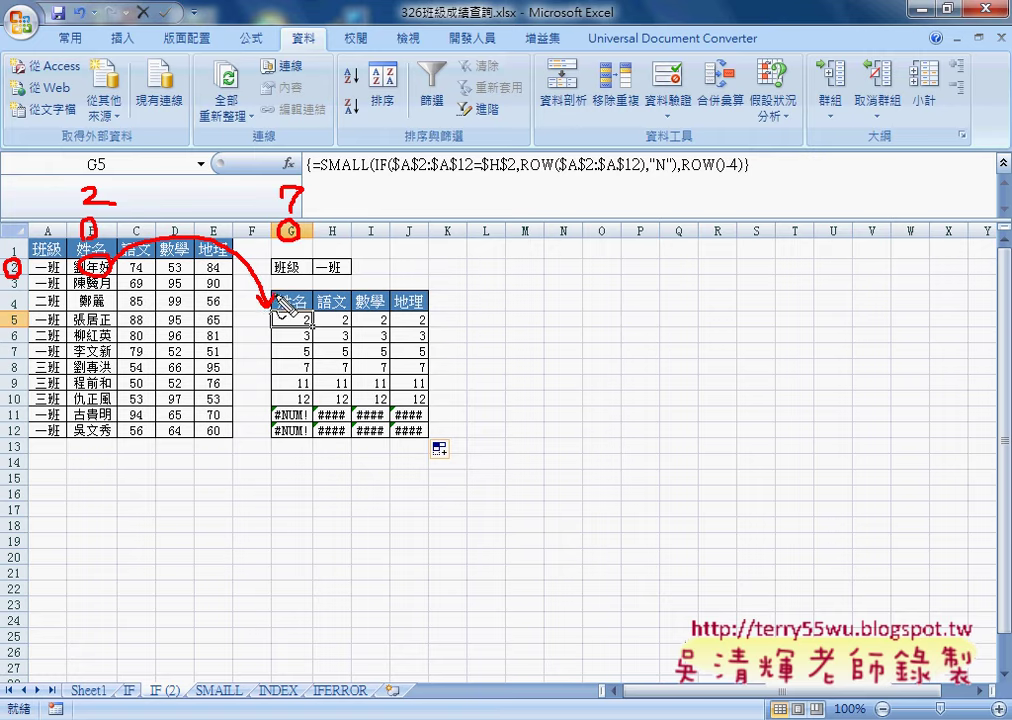
mouse_move(140, 258)
mouse_down()
mouse_move(303, 262)
mouse_move(338, 310)
mouse_up()
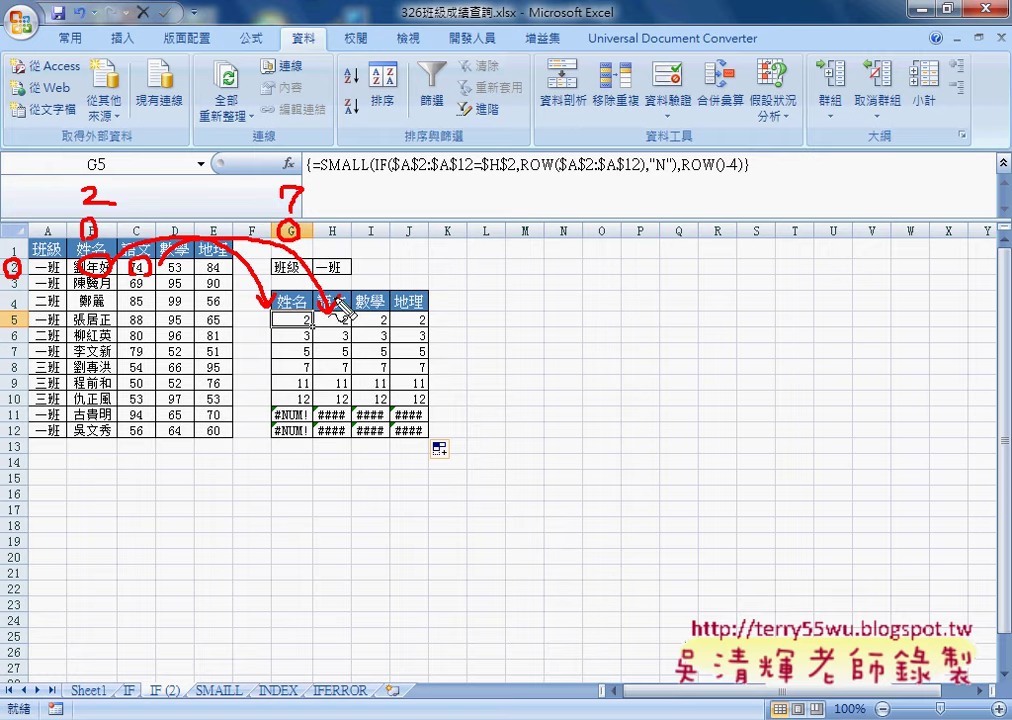
- Circle the INDEX sheet tab, the #NUM! cells in G11:G12, and the IFERROR sheet tab
mouse_move(282, 703)
mouse_down()
mouse_move(312, 690)
mouse_move(290, 704)
mouse_up()
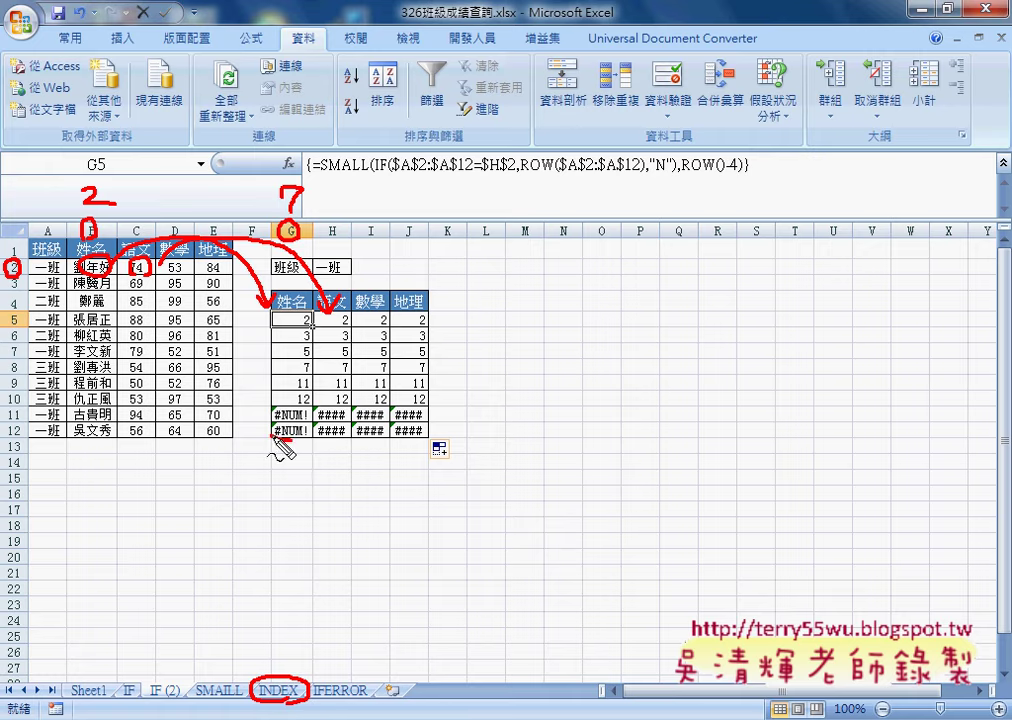
drag(280, 440, 300, 440)
mouse_move(322, 684)
mouse_down()
mouse_move(384, 702)
mouse_move(350, 708)
mouse_up()
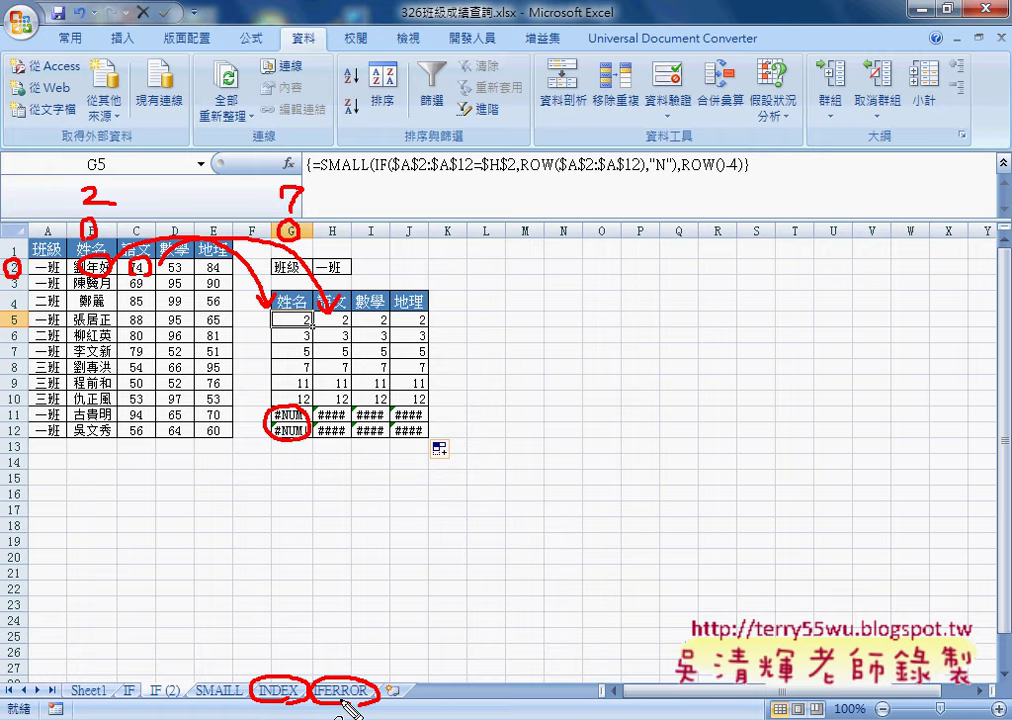